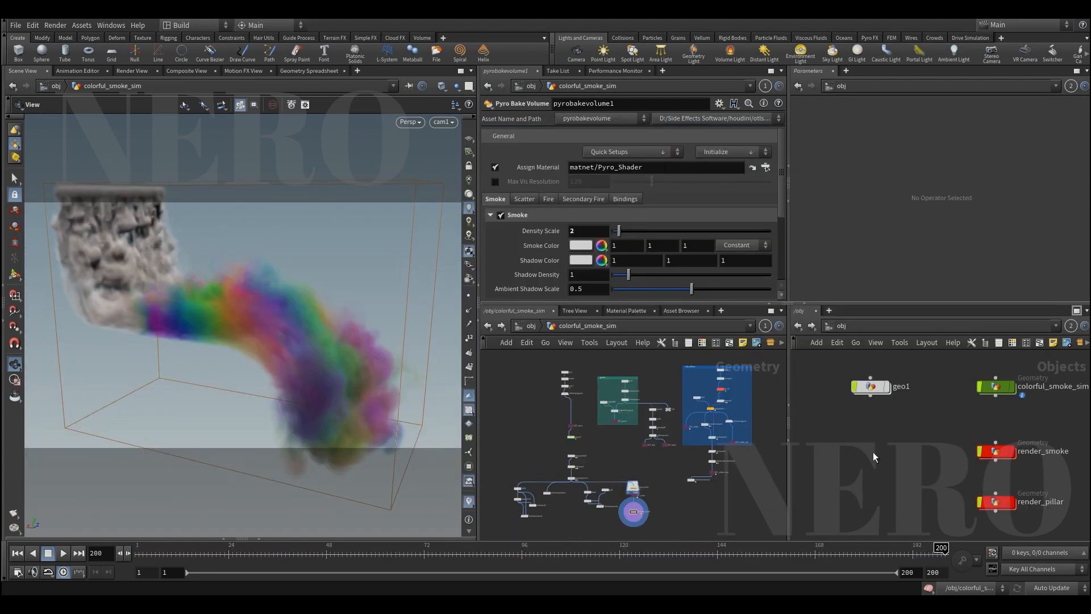
Display OUT_ground and copy the whole ground network box with its nodes from the colorful_smoke_sim network
scroll(626, 415, "up", 5)
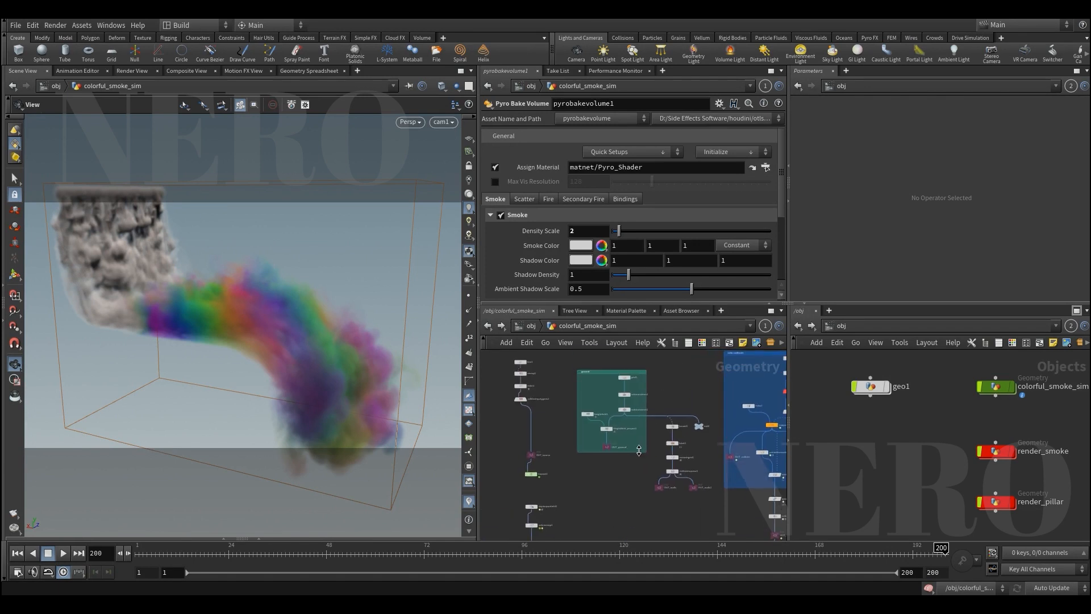
left_click_drag(612, 452, 635, 435)
key("r")
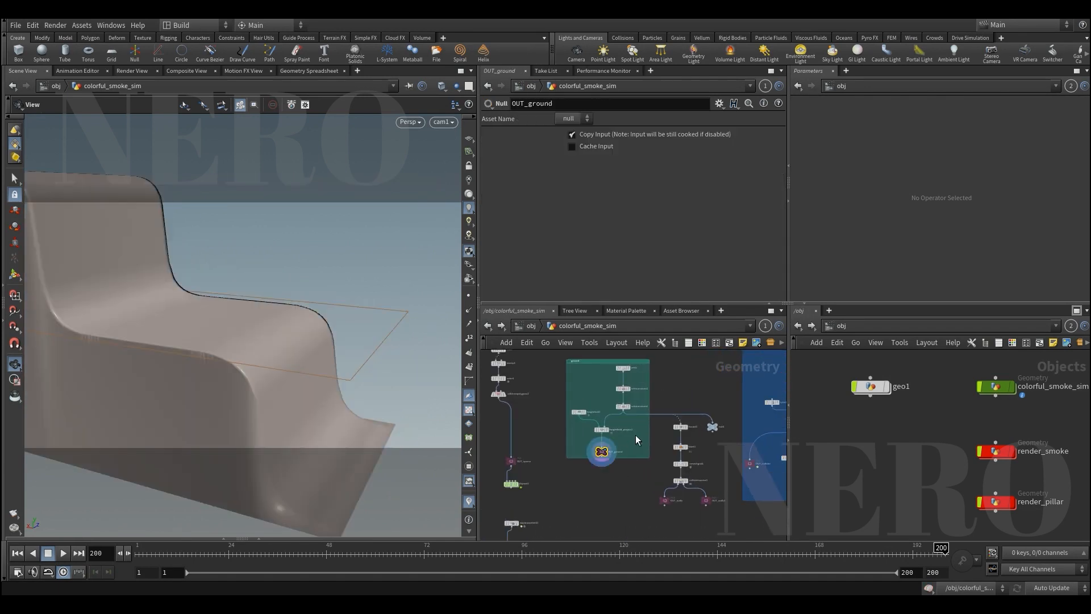
middle_click_drag(612, 472, 611, 488)
left_click_drag(572, 497, 650, 367)
key("ctrl+c")
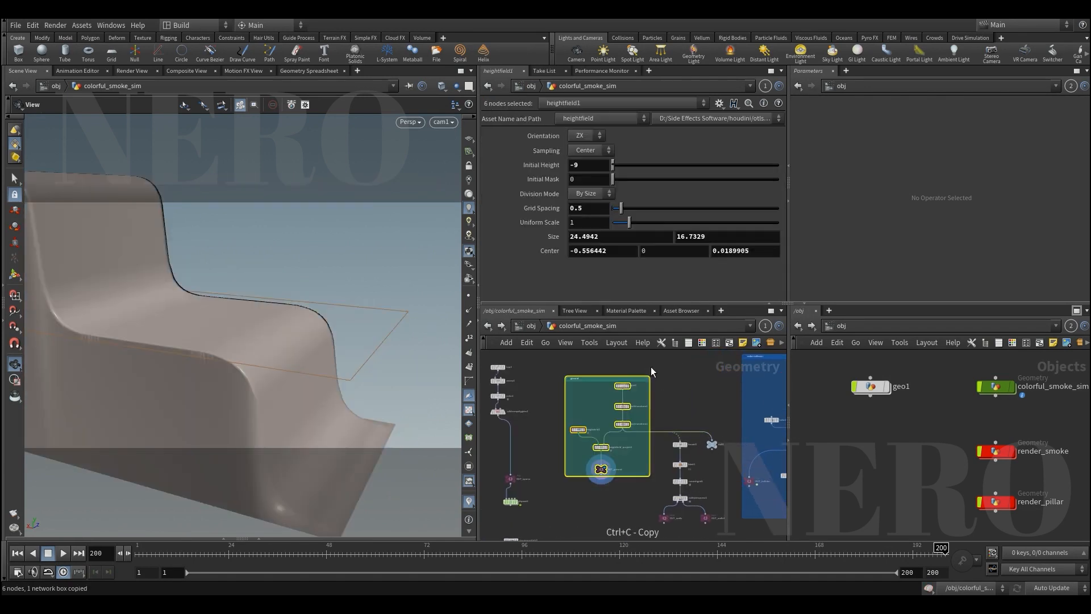
Create a new Geometry object at object level and paste the copied ground network box inside it
key("Tab")
type("geo")
key("Return")
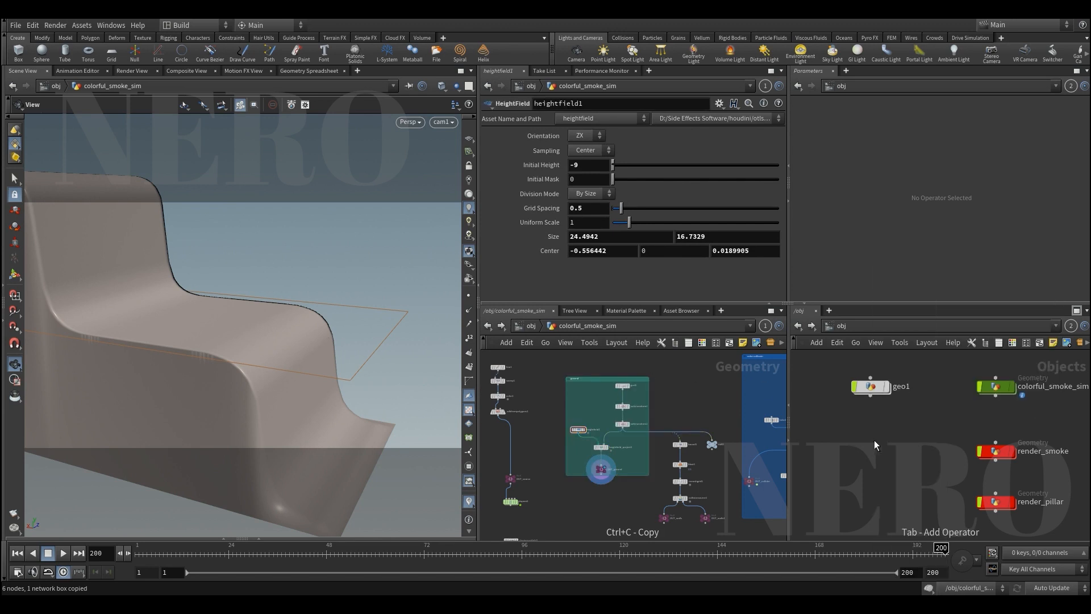
left_click(874, 440)
key("Return")
key("ctrl+v")
scroll(874, 440, "down", 2)
key("shift+s")
middle_click_drag(875, 440, 930, 371)
scroll(930, 371, "down", 2)
left_click_drag(887, 468, 942, 422)
middle_click_drag(989, 422, 978, 492)
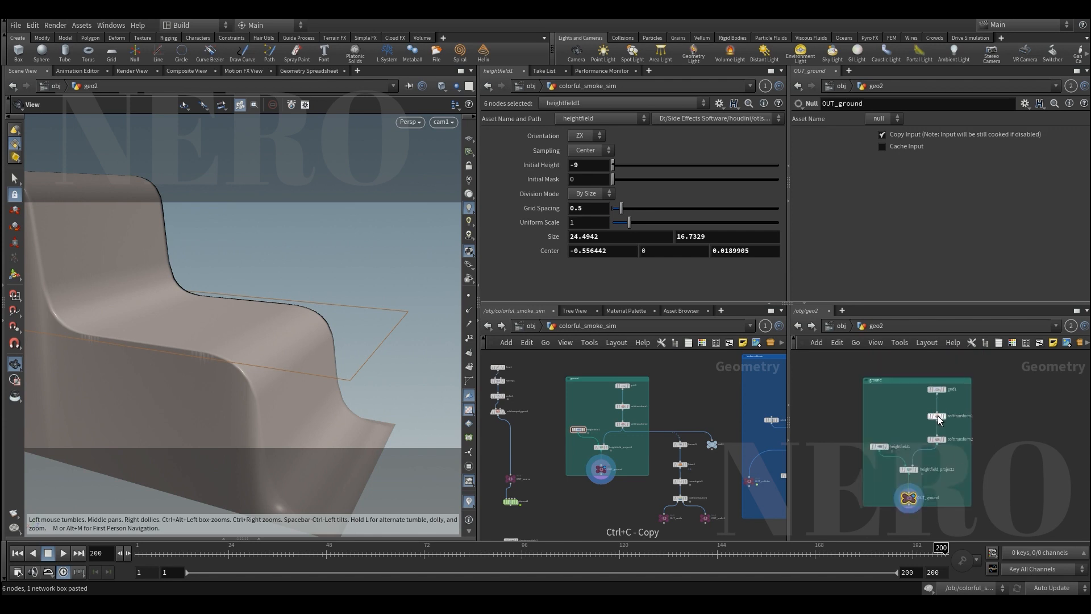
Examine the pasted ground setup by displaying the grid, soft transforms and OUT_ground, including OUT_ground's node information
scroll(938, 417, "up", 1)
left_click(939, 385)
left_click(944, 385)
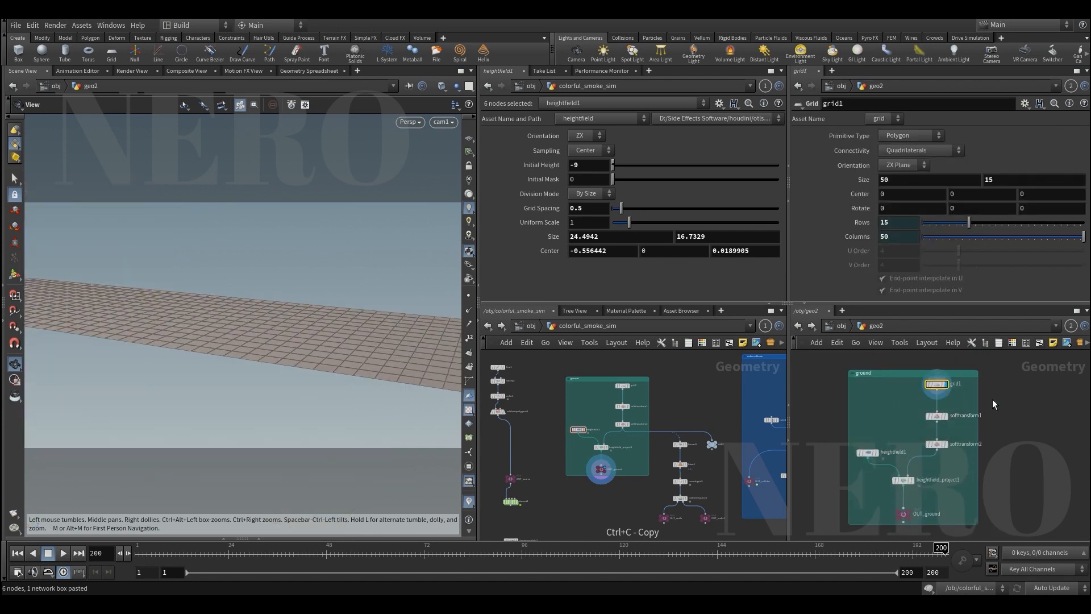
left_click(944, 416)
left_click(945, 444)
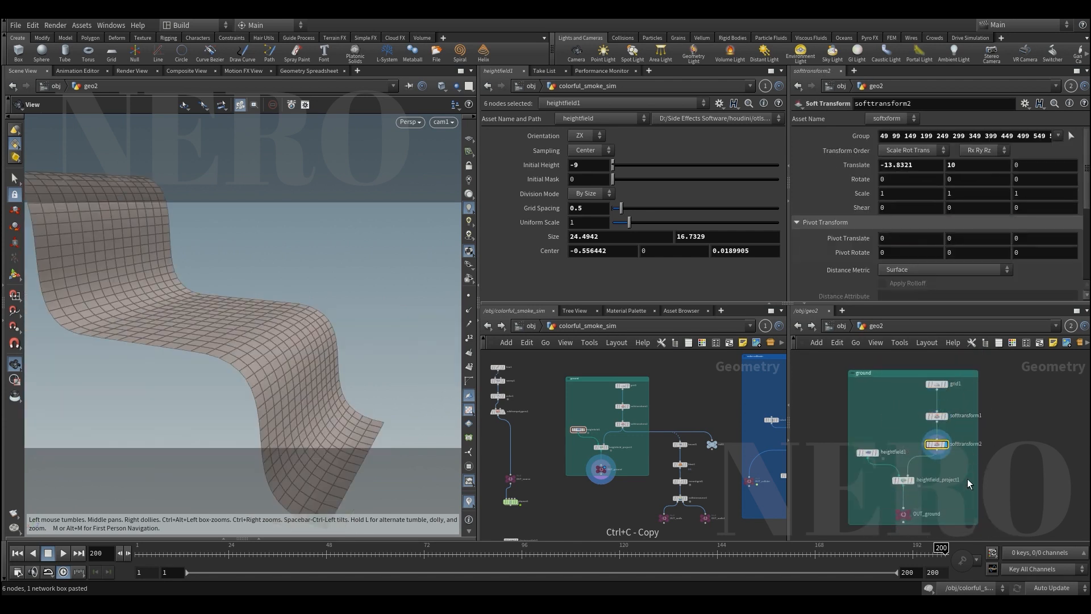
middle_click_drag(967, 479, 966, 447)
left_click(867, 421)
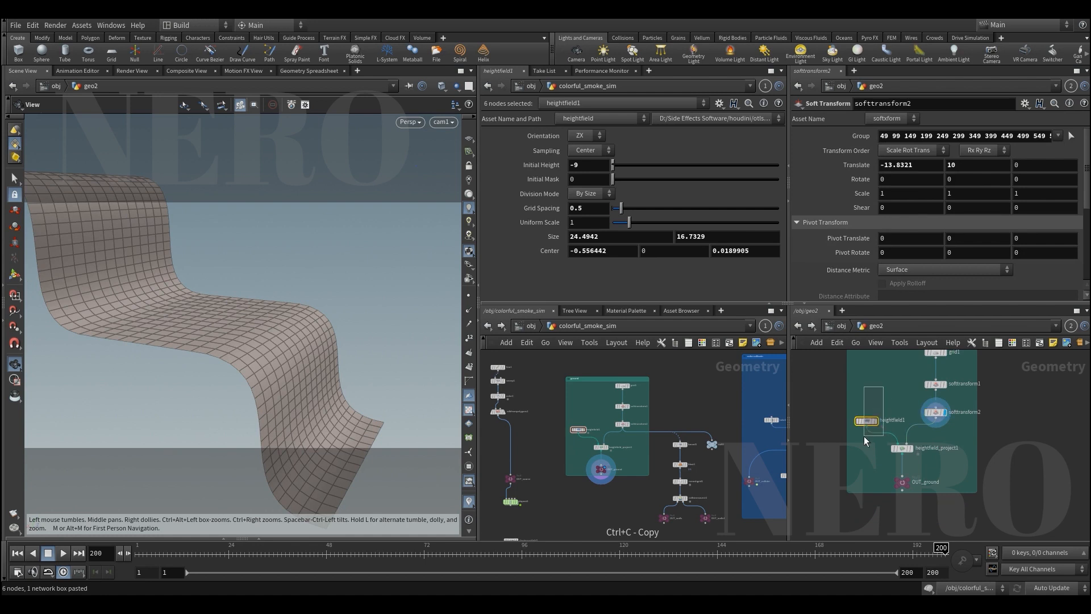
left_click(895, 482)
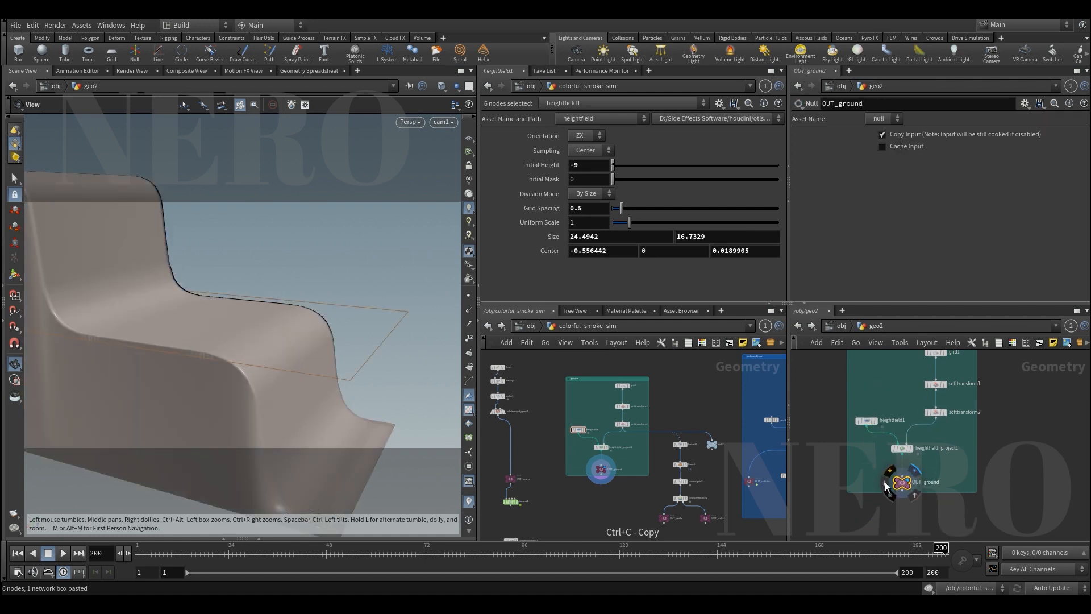
left_click(885, 482)
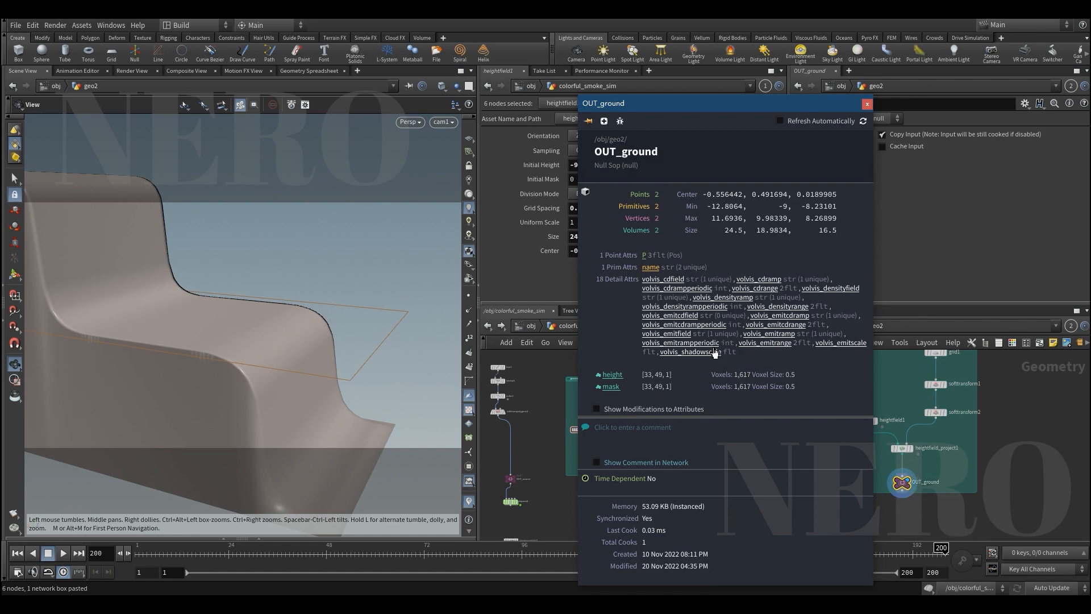
left_click(905, 390)
Copy the line, sweep, color and vdbfrompolygons nodes from colorful_smoke_sim into geo2 beside the ground box
scroll(908, 403, "down", 1)
middle_click_drag(955, 443, 934, 449)
scroll(681, 391, "down", 2)
middle_click_drag(563, 381, 607, 386)
scroll(607, 386, "up", 2)
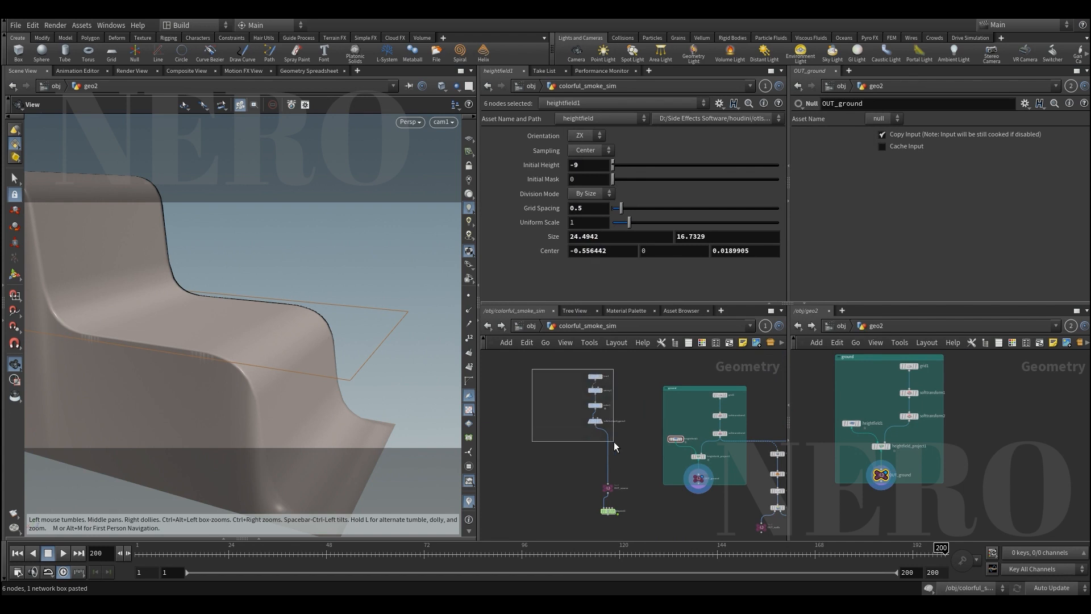
key("ctrl+c")
key("ctrl+v")
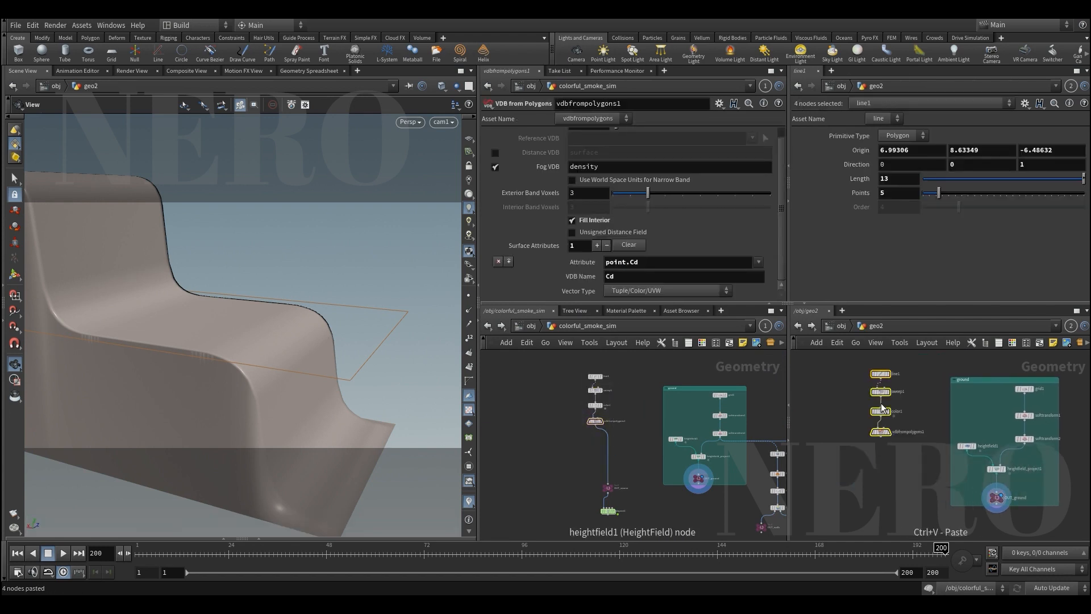
Display the pasted line and sweep nodes and inspect the tube outside the cam1 camera view
scroll(882, 408, "up", 1)
left_click(885, 384)
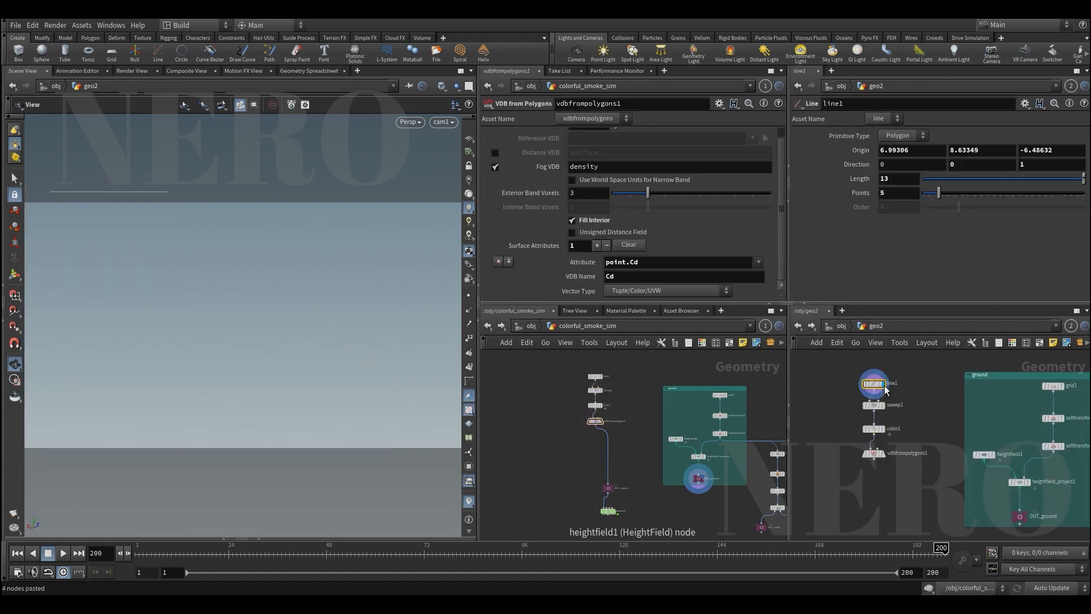
left_click(883, 405)
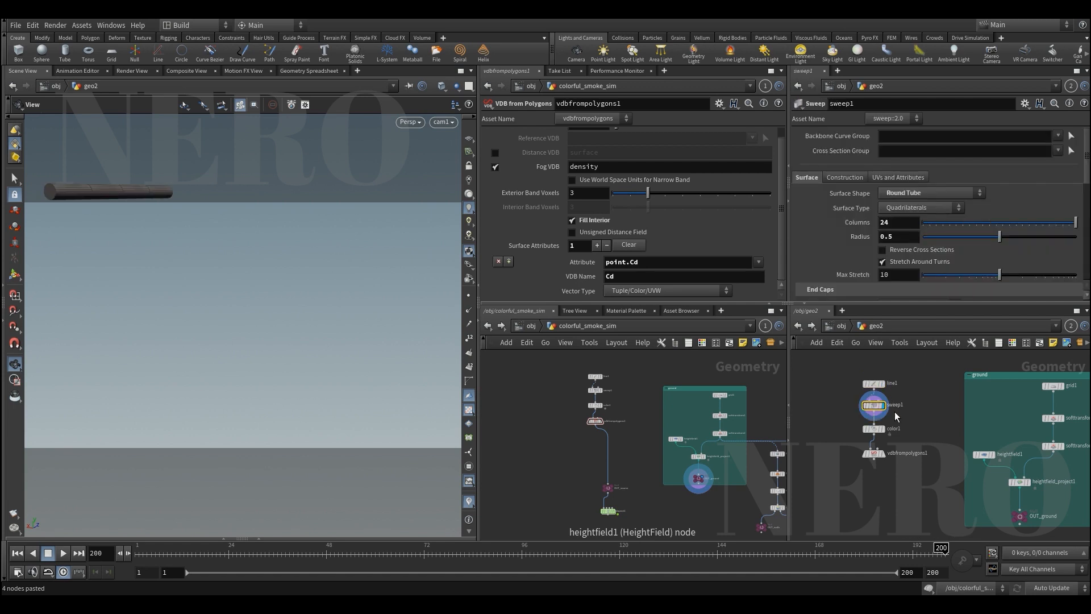
left_click_drag(227, 278, 261, 299)
left_click(469, 194)
right_click_drag(289, 318, 226, 349)
left_click_drag(227, 348, 200, 341)
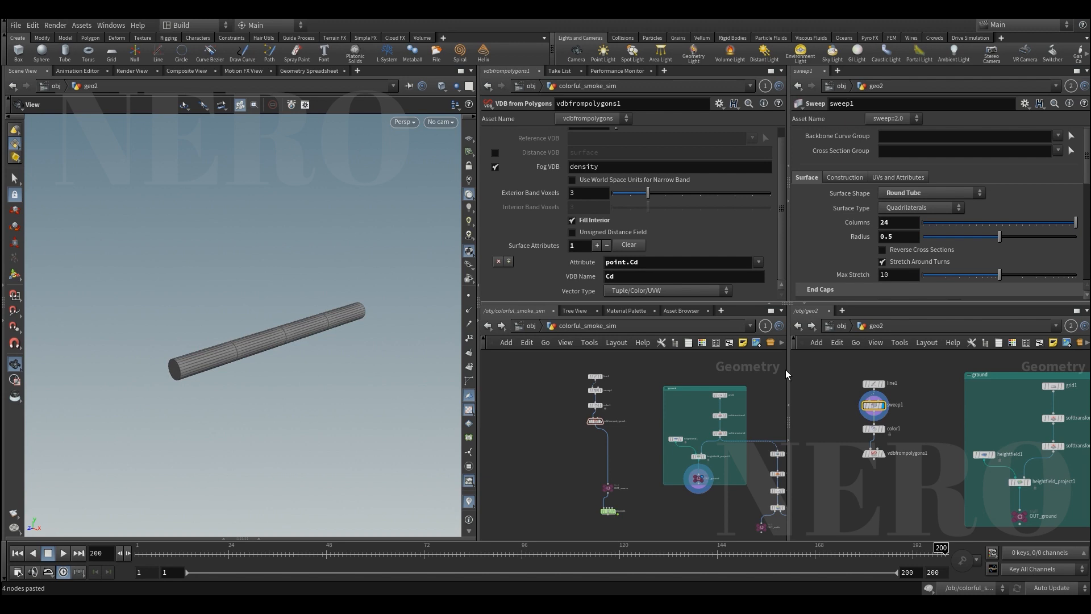
Display the pasted color node and set its color to pure red (1, 0, 0)
left_click(881, 428)
scroll(881, 502, "up", 2)
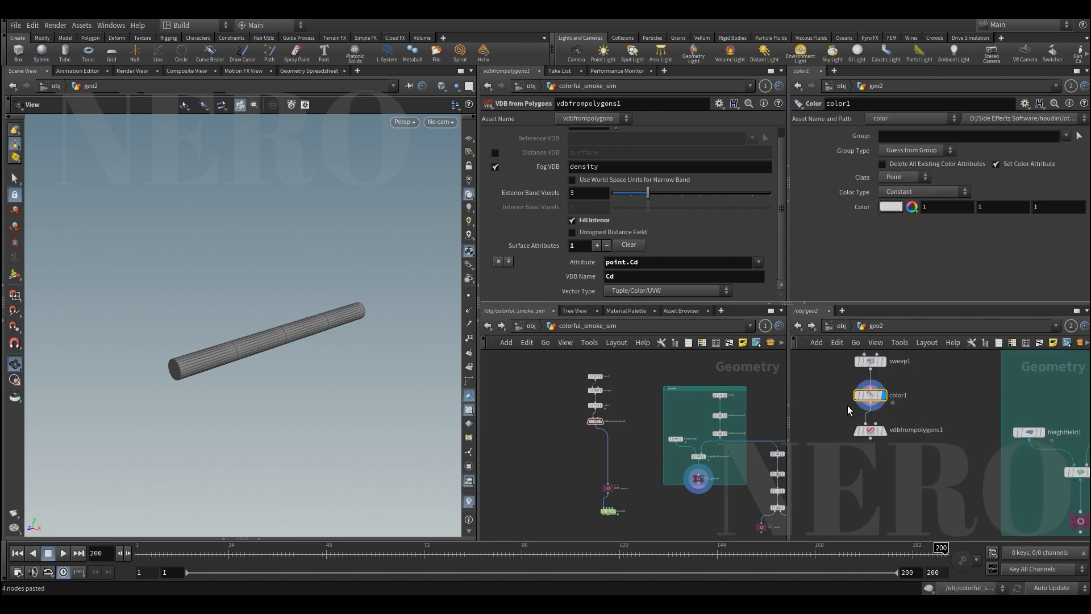
left_click(890, 207)
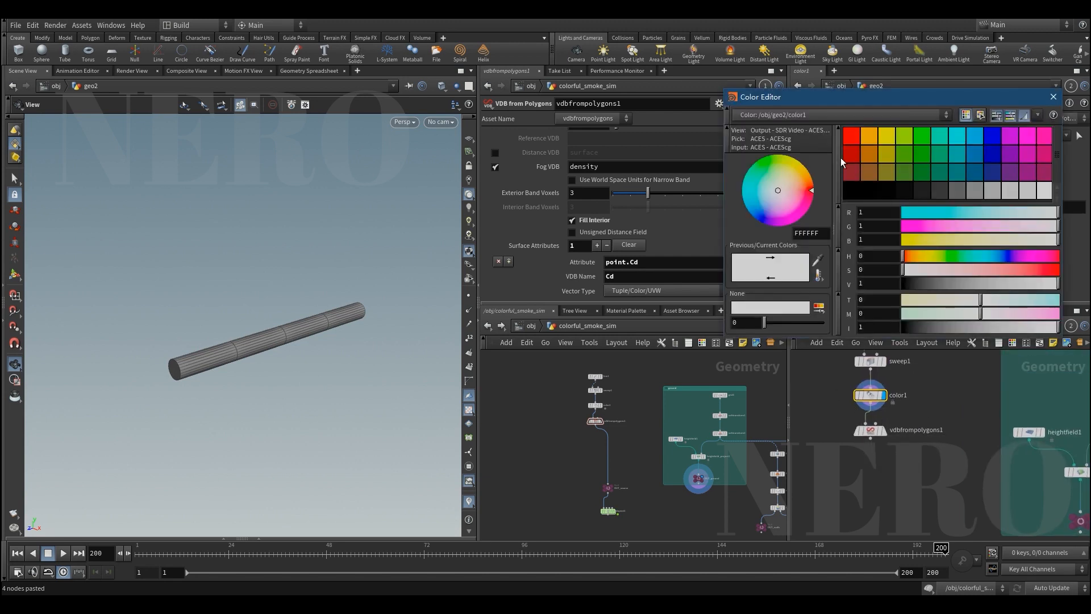
left_click(850, 140)
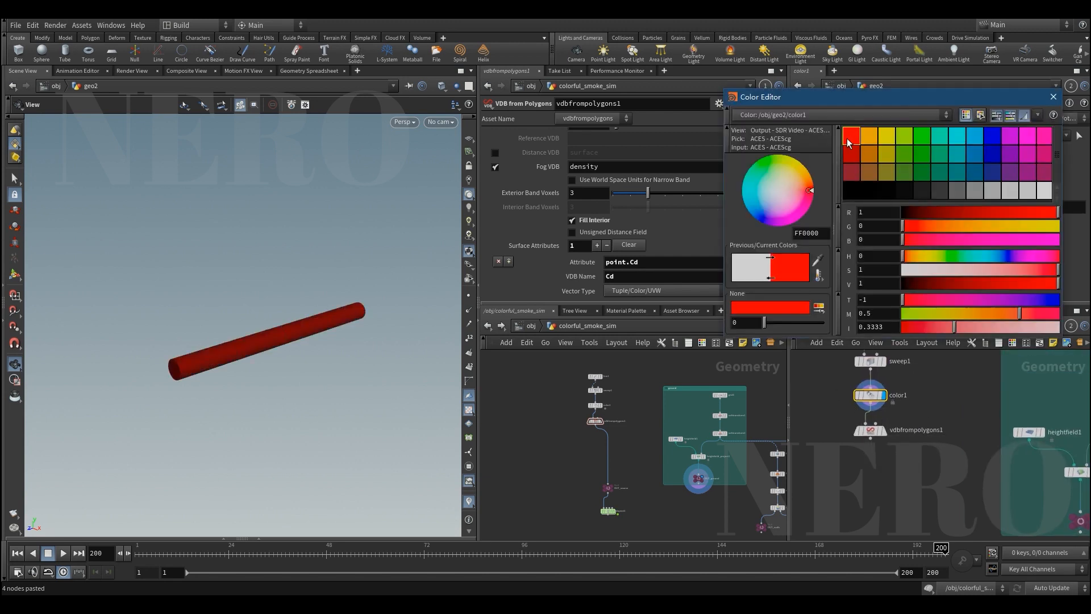
left_click(1053, 97)
left_click_drag(297, 345, 329, 351)
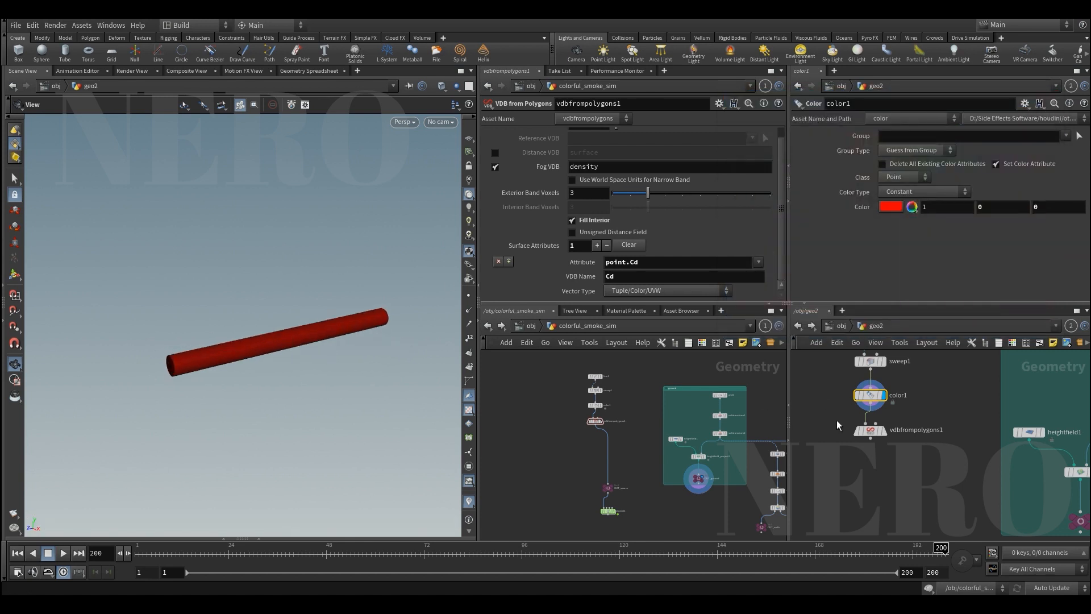
Display the pasted vdbfrompolygons1 node and examine its volume information
left_click(882, 424)
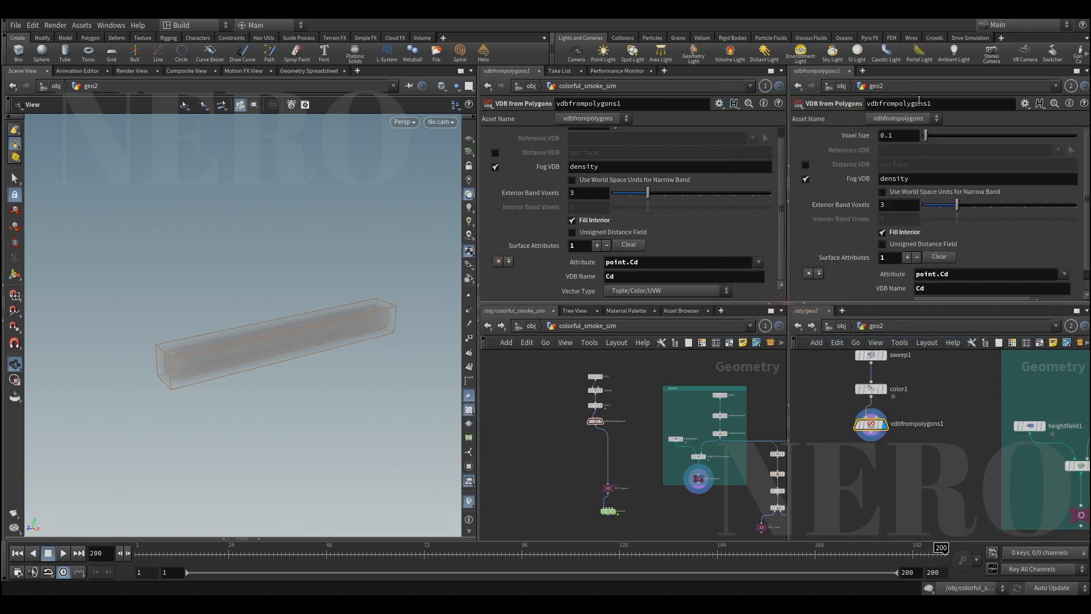
left_click(862, 421)
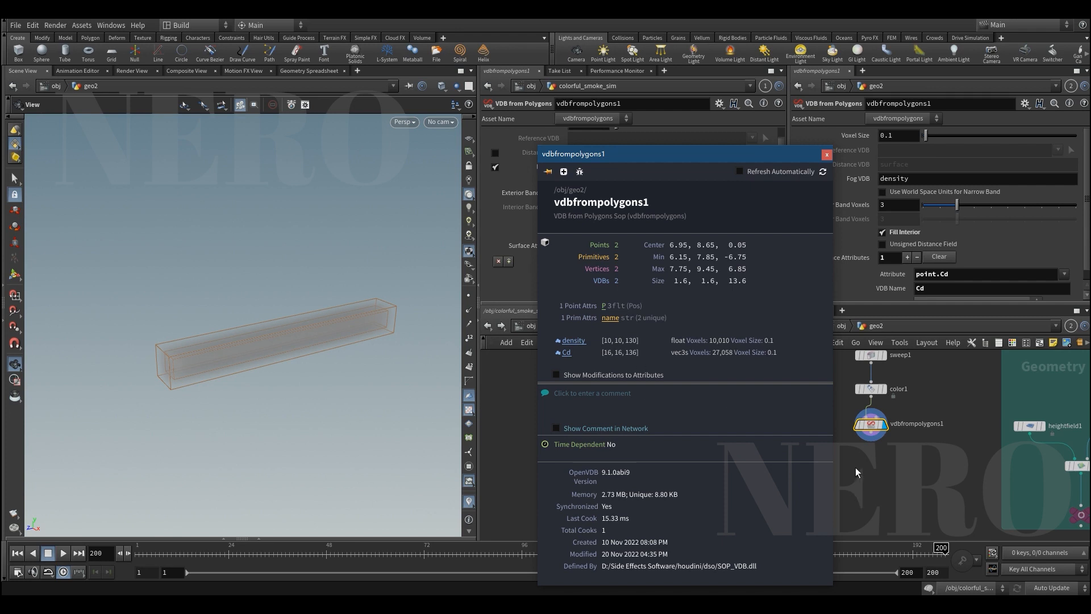
scroll(874, 465, "up", 3)
left_click(876, 425)
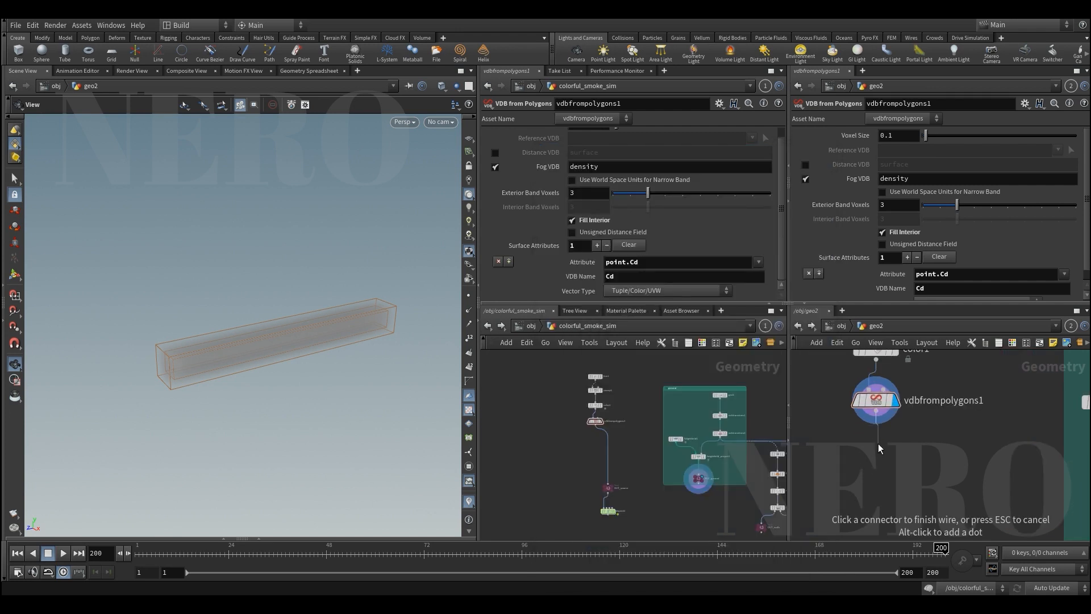
left_click(876, 471)
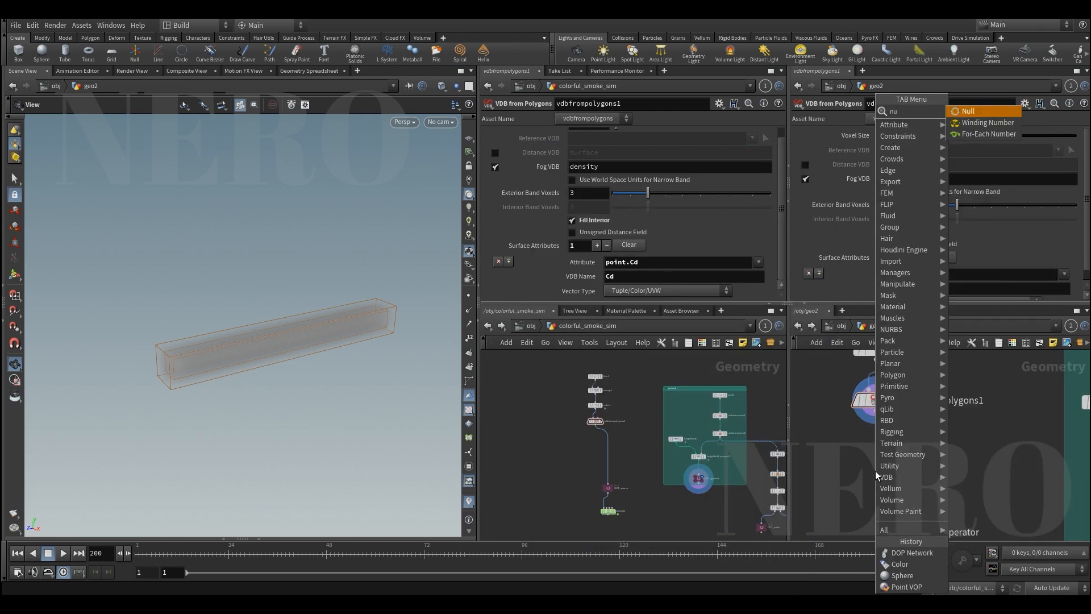
key("Escape")
Copy the OUT_source null from colorful_smoke_sim into geo2 and connect it below vdbfrompolygons1
scroll(565, 474, "up", 2)
left_click(612, 505)
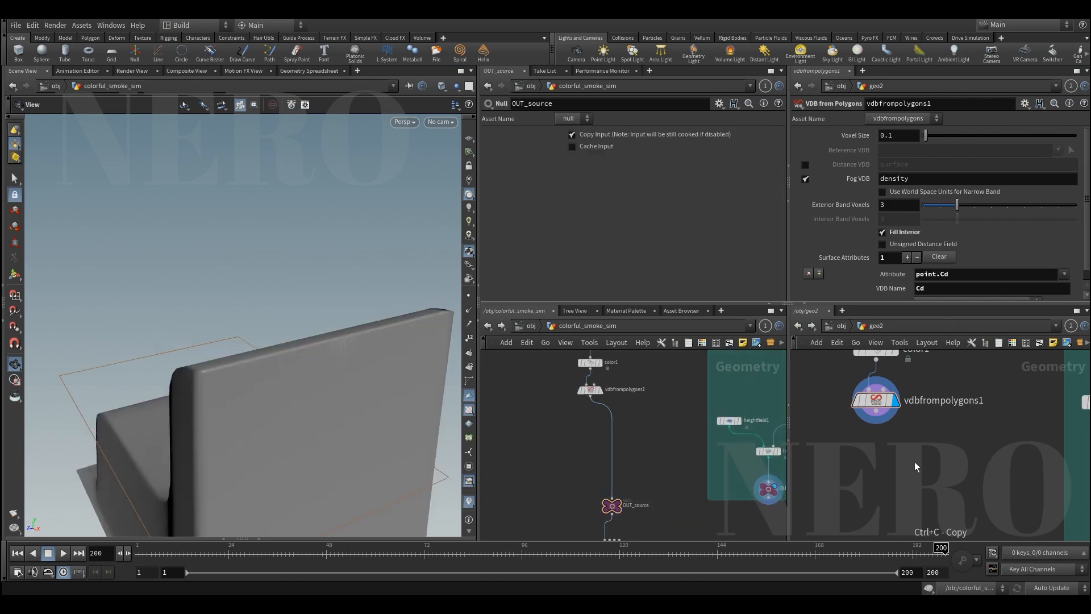
key("ctrl+v")
key("ctrl+z")
left_click(611, 504)
key("ctrl+c")
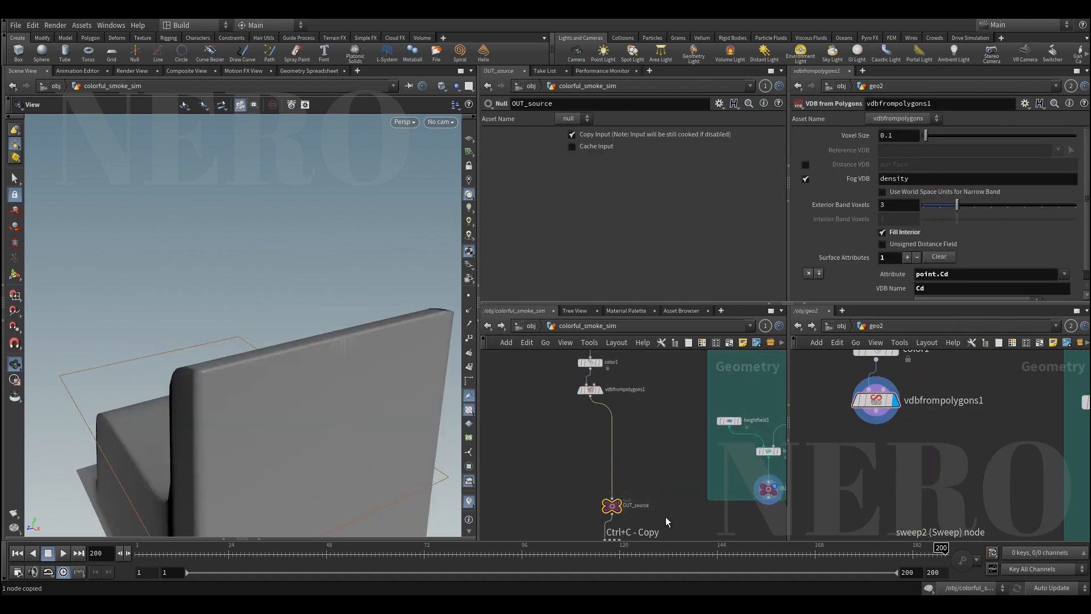
key("ctrl+v")
left_click_drag(866, 474, 876, 473)
middle_click_drag(839, 474, 872, 415)
left_click(910, 459)
Add a DOP Network fed by OUT_source and enter it
left_click(909, 430)
key("Tab")
type("dop")
key("Down")
key("Return")
left_click(912, 502)
double_click(911, 503)
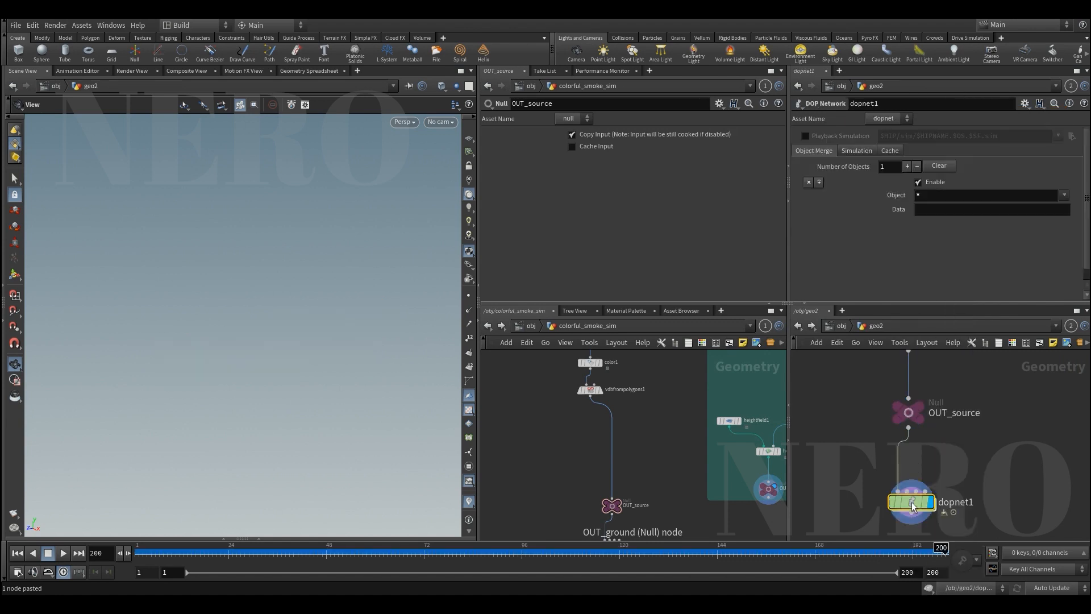
Add a Pyro Solver (Sparse) above the output node and connect it to the output
key("Tab")
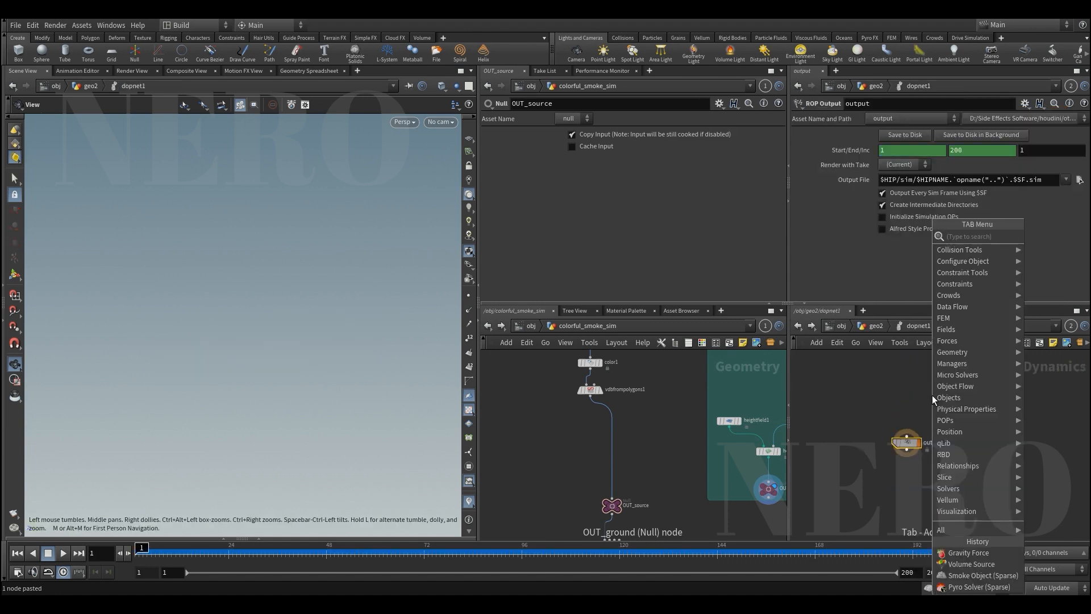
type("pyro")
key("Down")
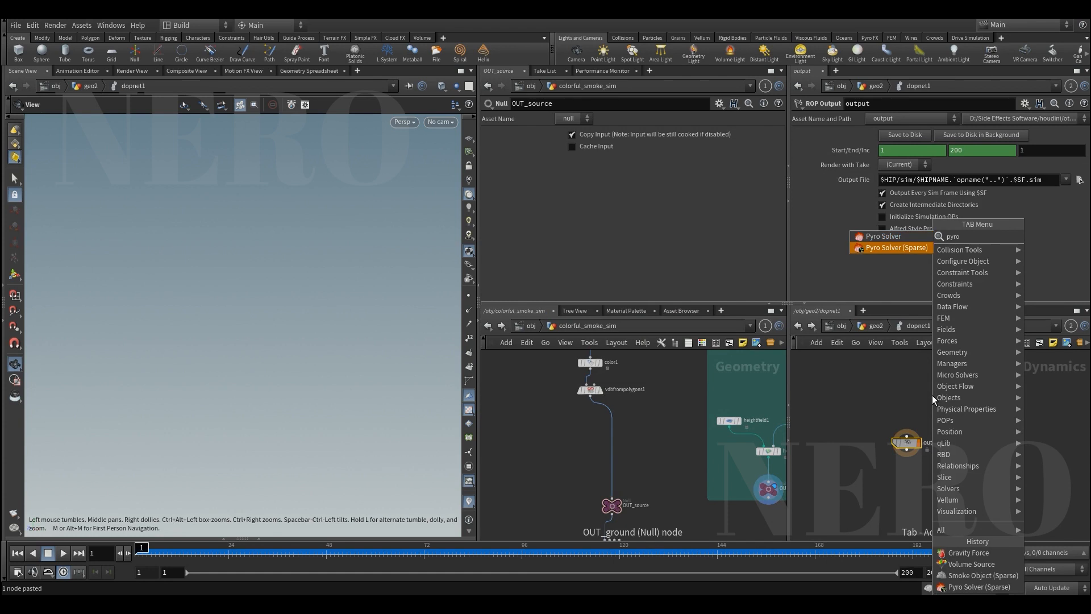
key("Return")
left_click(908, 385)
left_click_drag(901, 374, 907, 437)
Insert a Gravity Force between the pyro solver and the output node
key("Tab")
type("gra")
key("Return")
left_click(936, 403)
left_click_drag(935, 404, 907, 409)
middle_click_drag(953, 380, 959, 474)
scroll(902, 442, "up", 2)
Add a Smoke Object (Sparse) wired into the pyro solver's first input
left_click(899, 456)
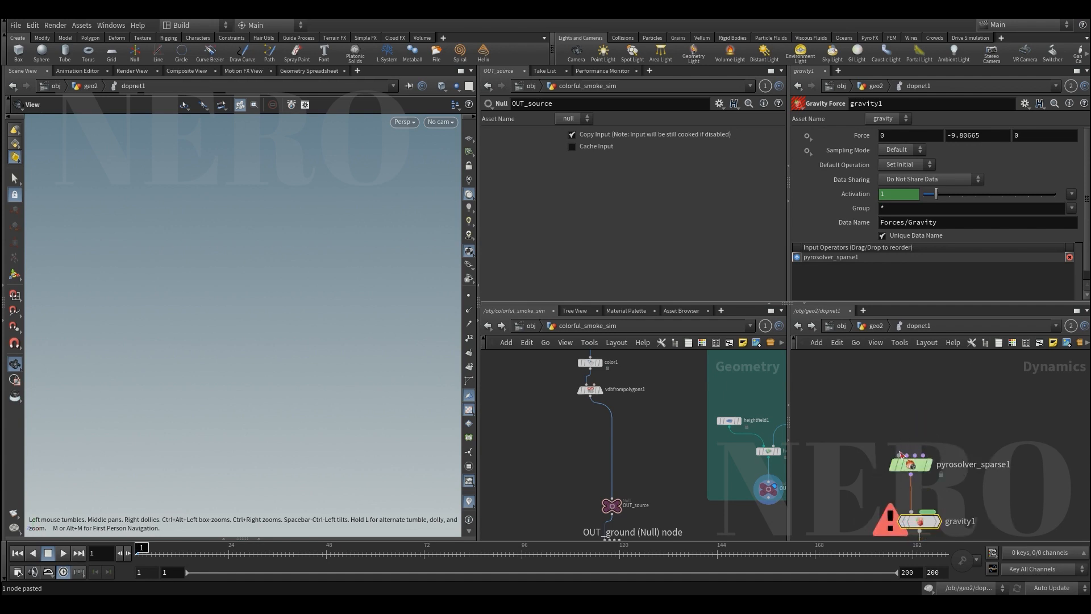
key("Tab")
type("so")
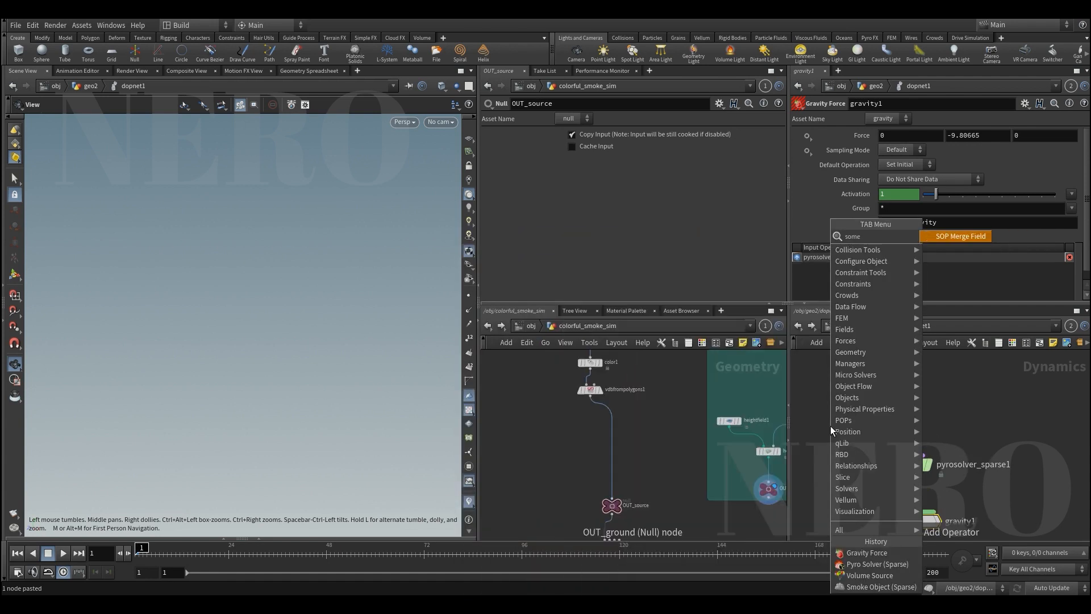
key("BackSpace")
type("moke")
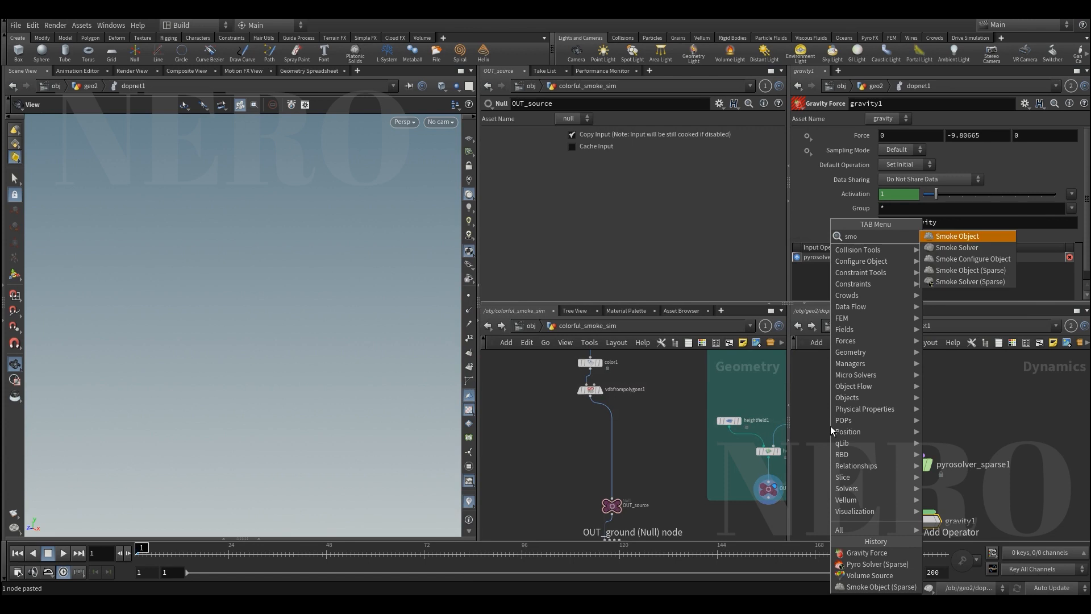
key("Down")
key("Down")
key("Return")
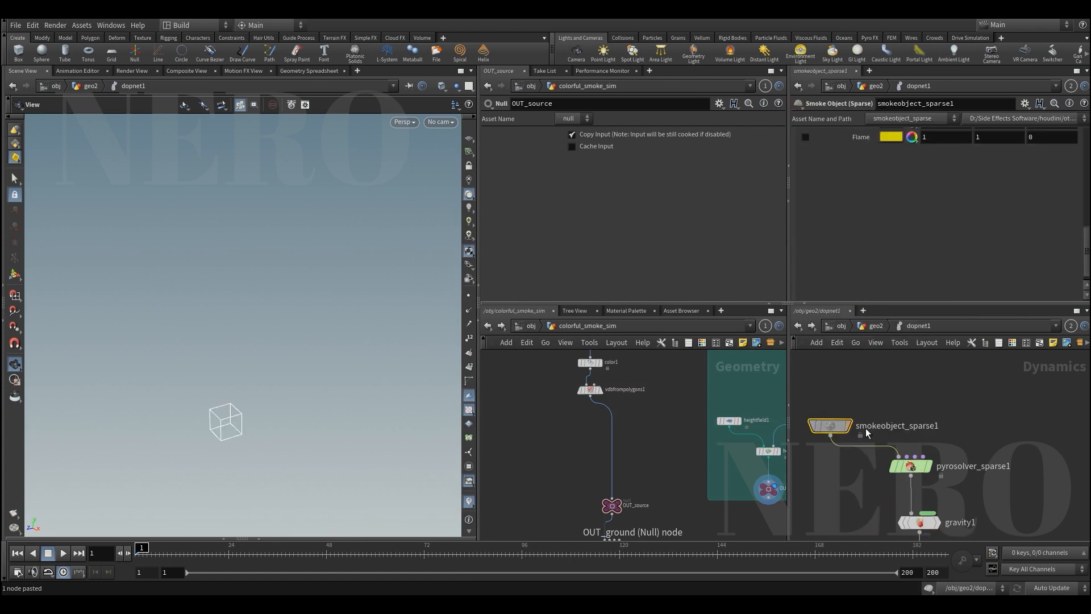
Add a Volume Source wired into the pyro solver and set its Input to First Context Geometry
left_click(923, 455)
key("Tab")
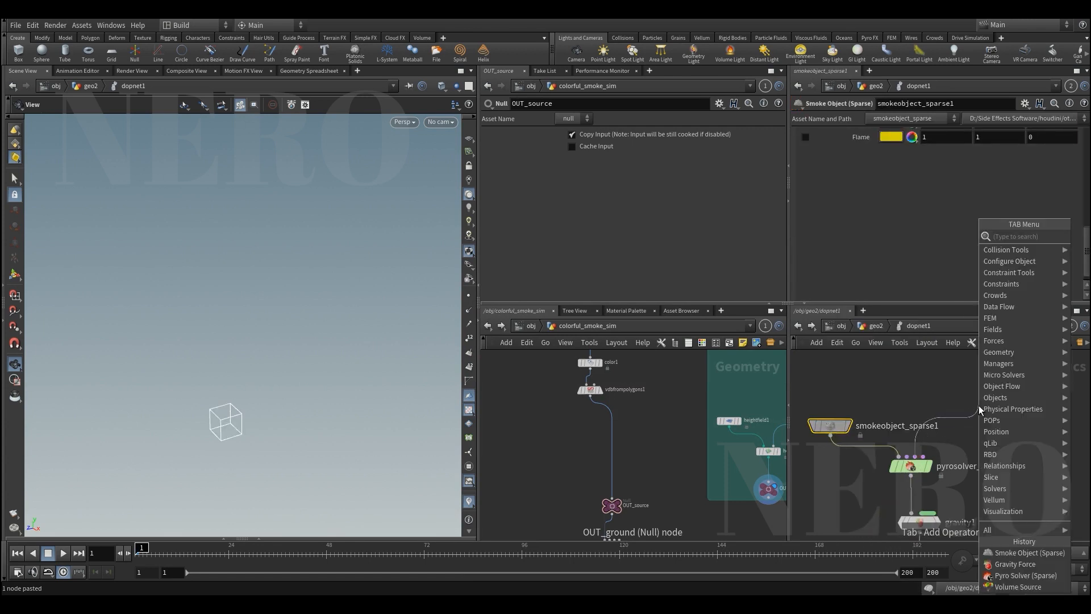
type("vo so")
key("Return")
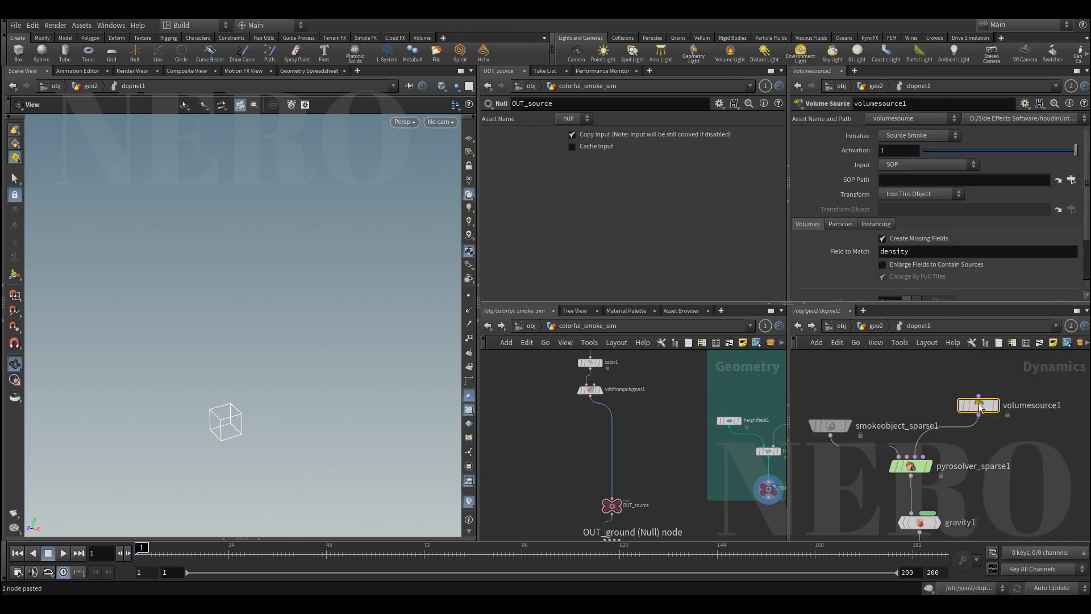
left_click(912, 165)
left_click(909, 185)
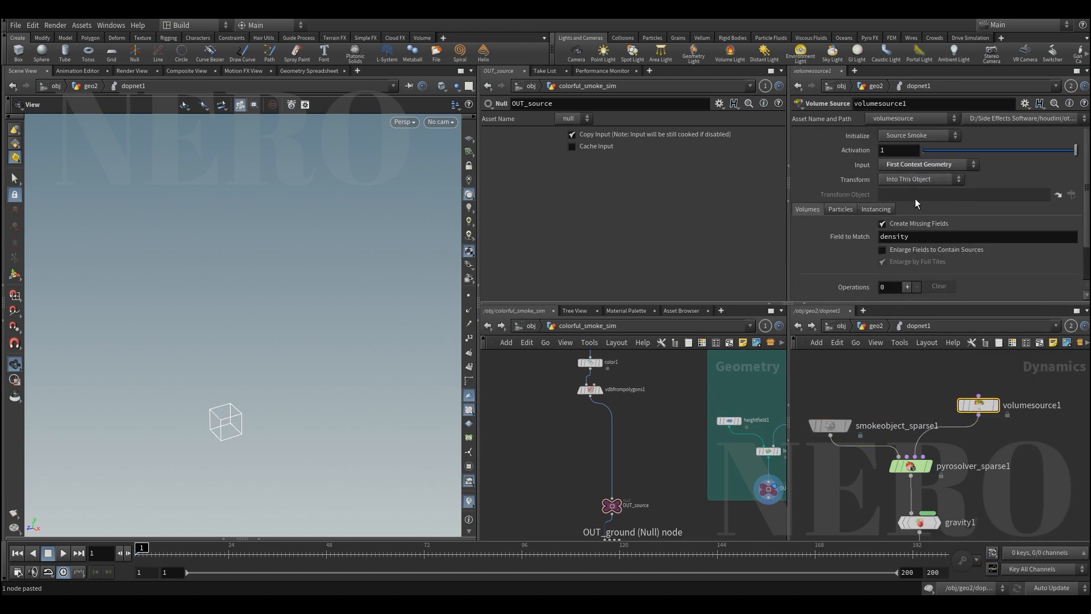
Add a source operation to the volume source with density as both the source volume and the target field
scroll(853, 230, "down", 3)
left_click(907, 243)
scroll(932, 285, "down", 5)
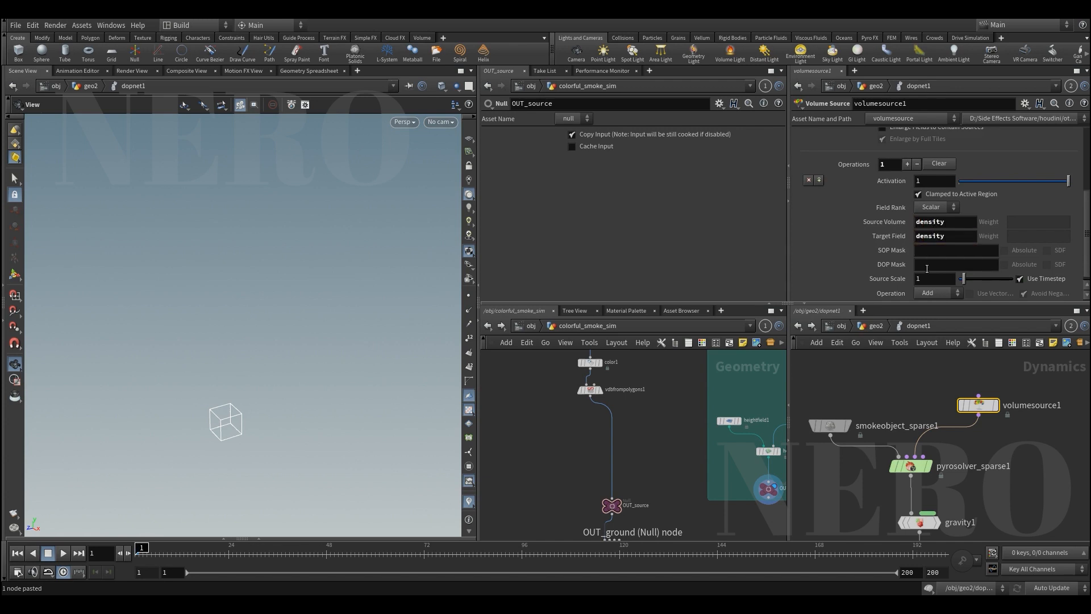
scroll(912, 379, "down", 2)
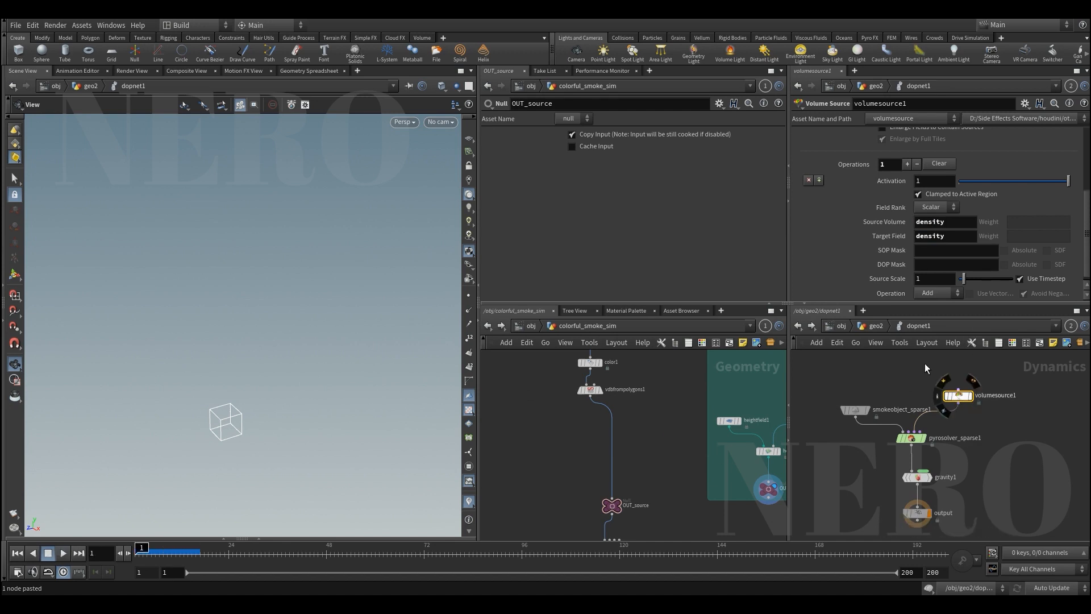
Enable Enlarge Fields to Contain Sources on the volume source and play the simulation through cam1
left_click(457, 123)
left_click(452, 134)
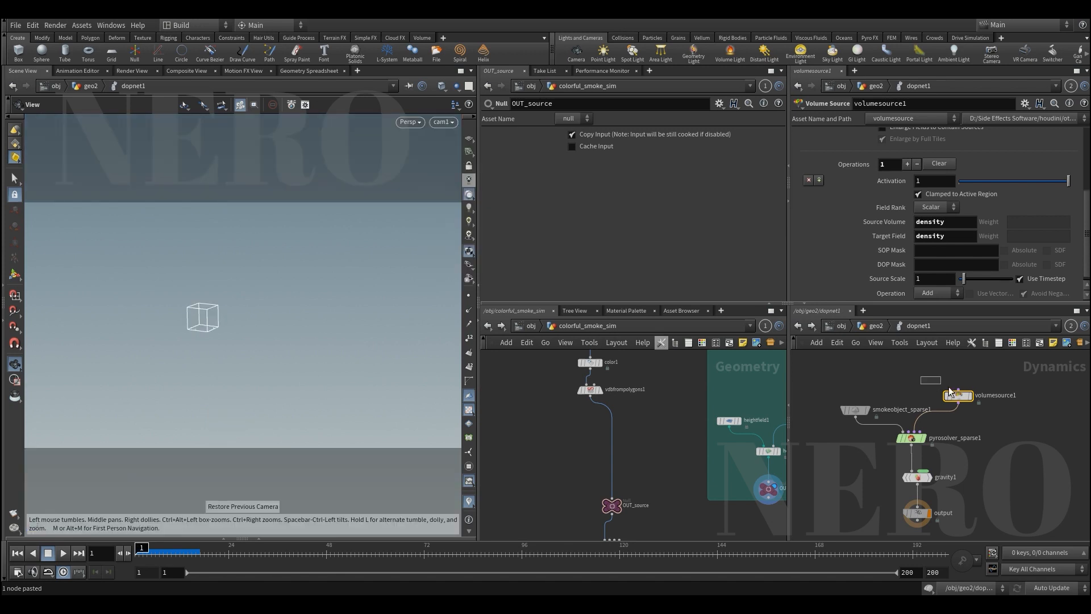
scroll(884, 244, "up", 3)
key("Up")
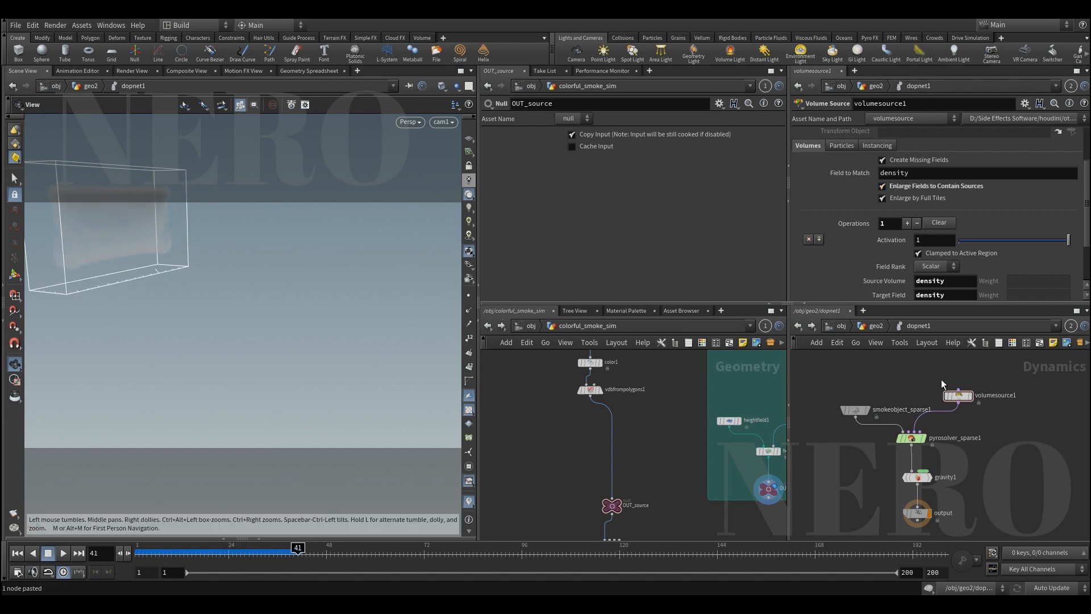
Insert a Vector source operation that adds Cd into the Cd target field, and replay the simulation from the first frame
left_click(819, 238)
scroll(921, 273, "down", 2)
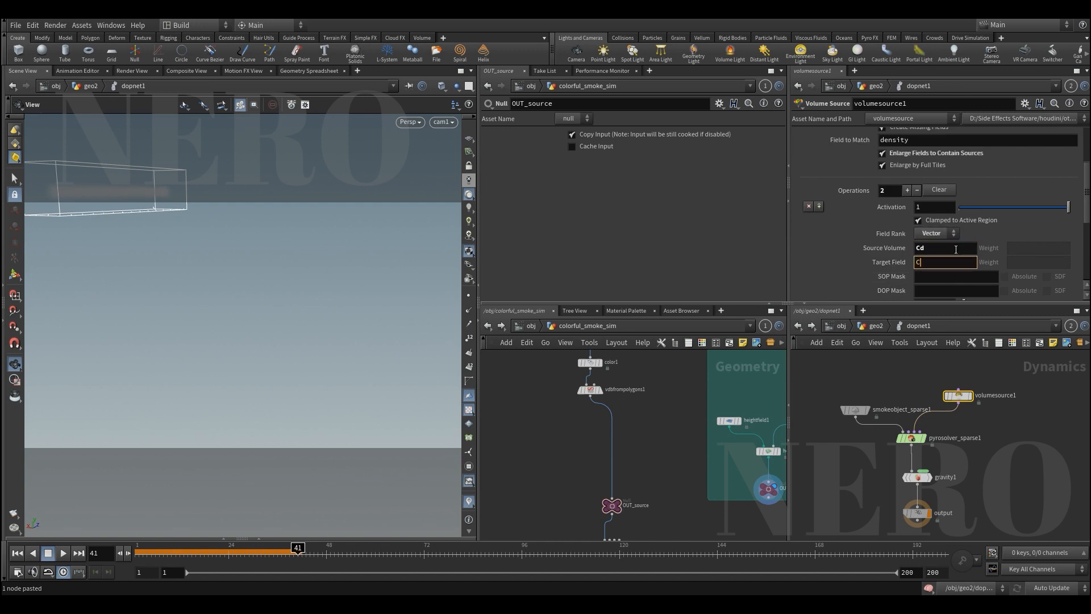
scroll(902, 257, "down", 2)
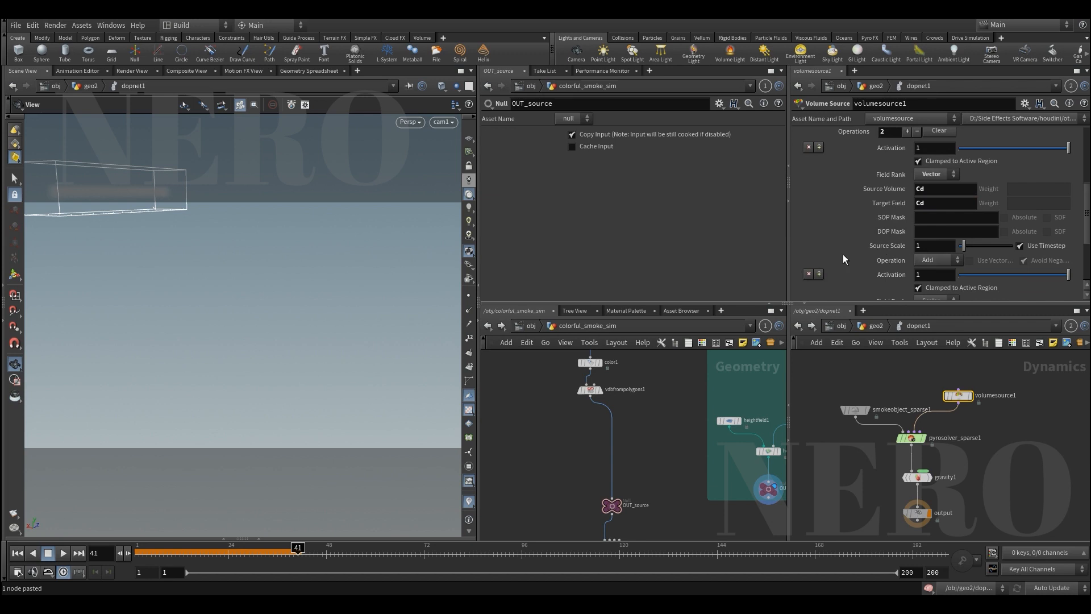
left_click(927, 260)
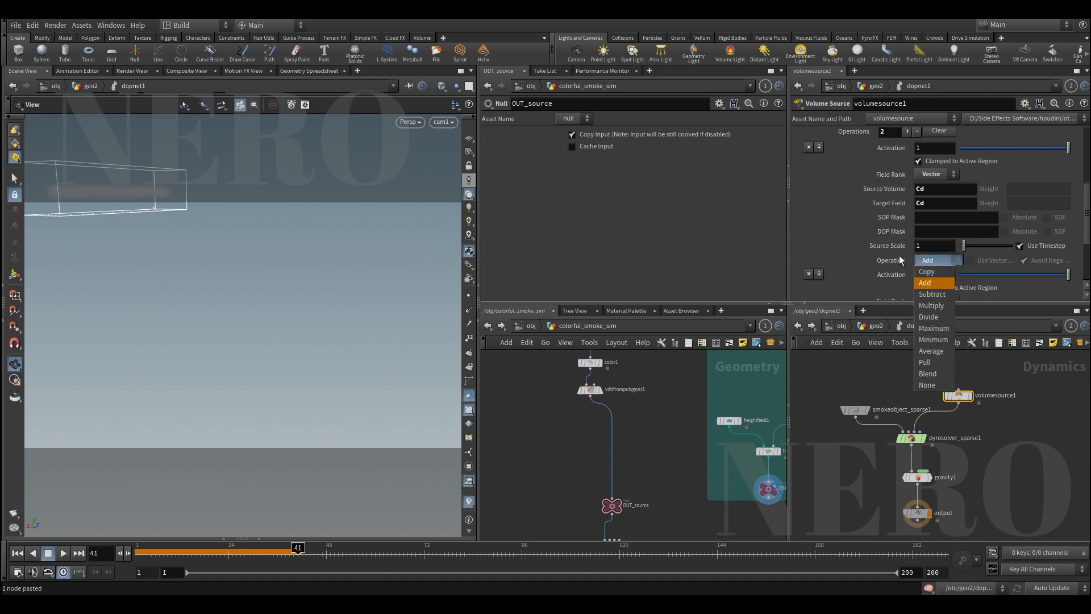
left_click(937, 283)
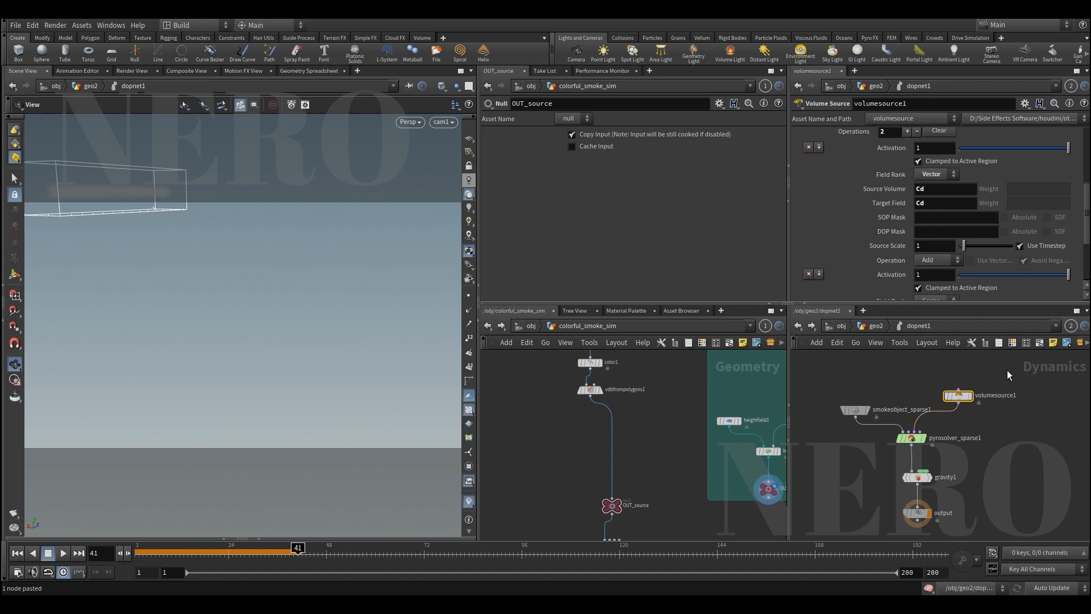
key("ctrl+Up")
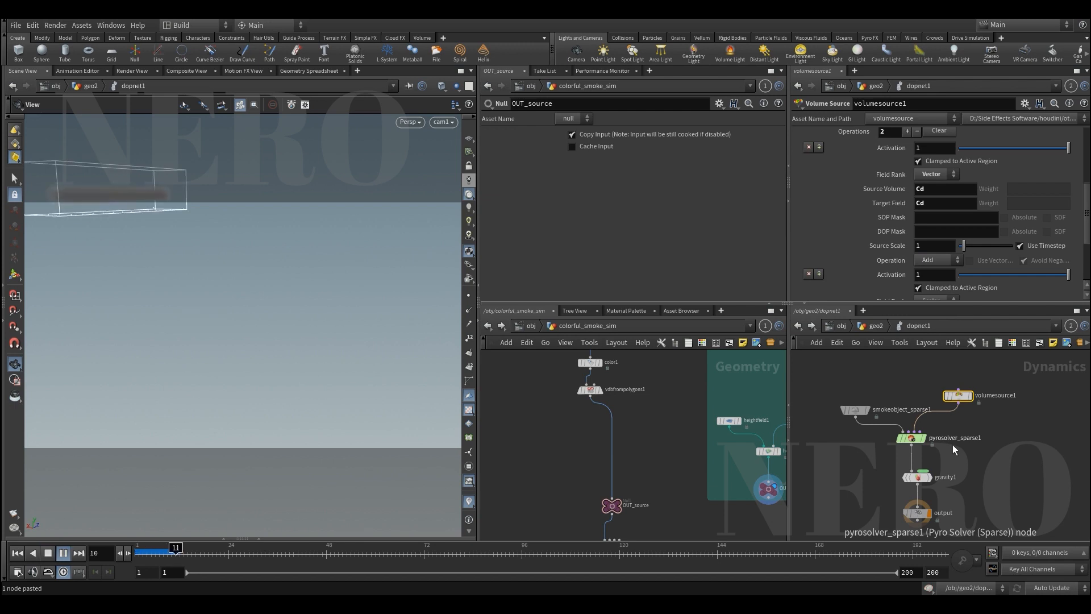
key("Up")
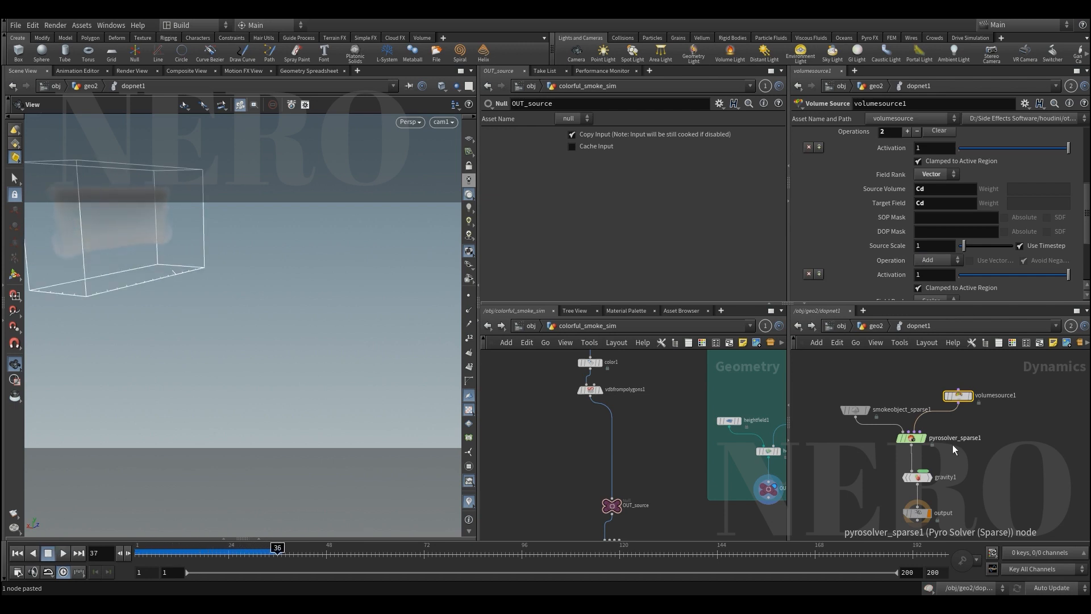
Show the smoke object's Multi Field guide instead of the Density guide, and set its Density Field to density
left_click(853, 408)
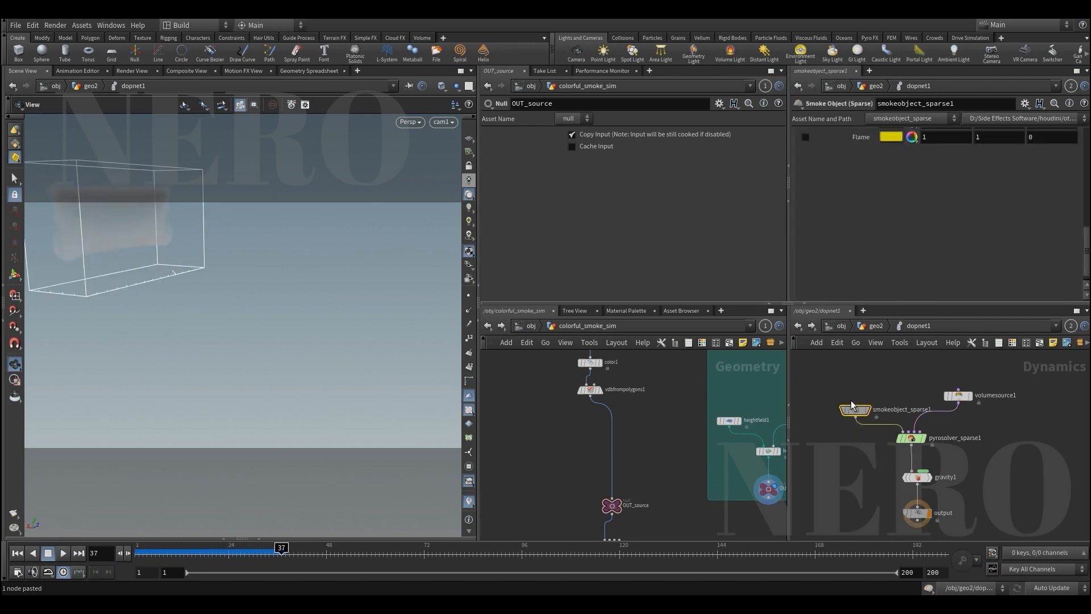
scroll(830, 261, "up", 5)
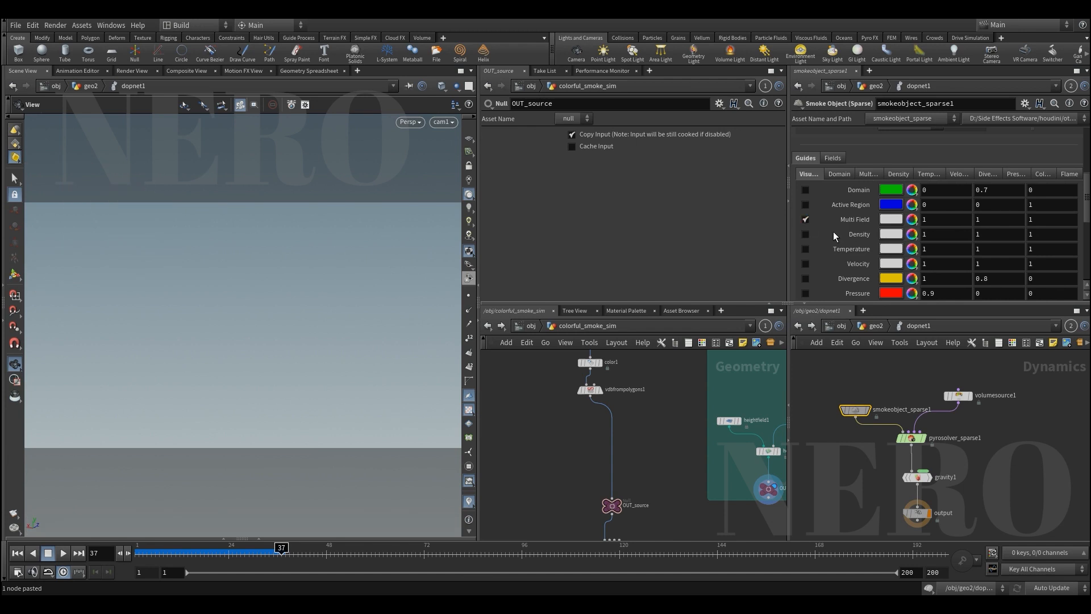
left_click(871, 173)
scroll(875, 205, "down", 4)
left_click(902, 231)
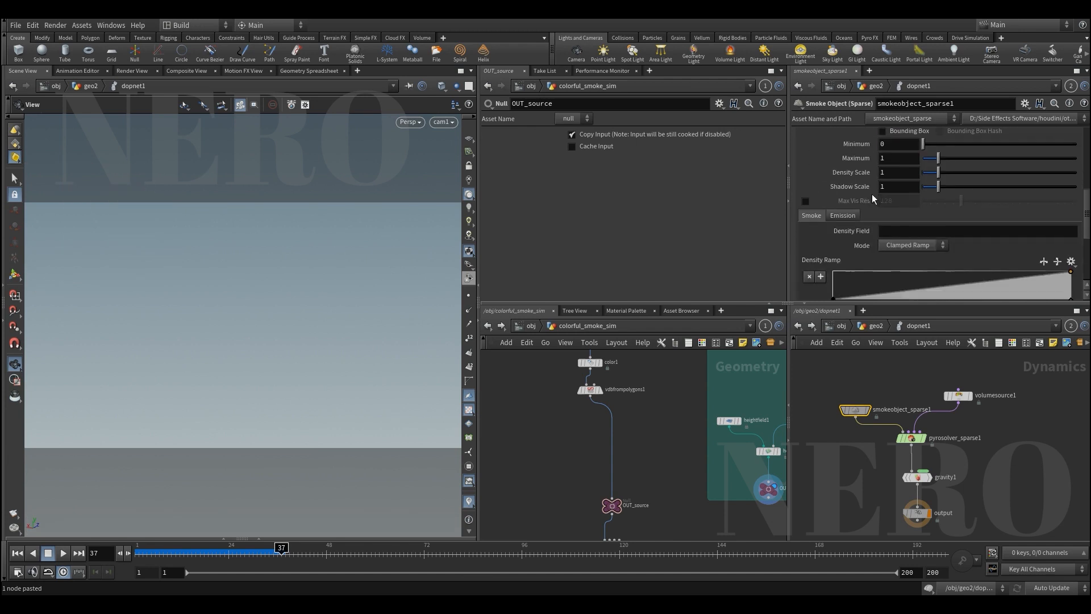
type("density")
key("Return")
Set the smoke object's Multi Field Diffuse Field to Cd
scroll(903, 234, "down", 5)
scroll(903, 236, "down", 2)
left_click(903, 234)
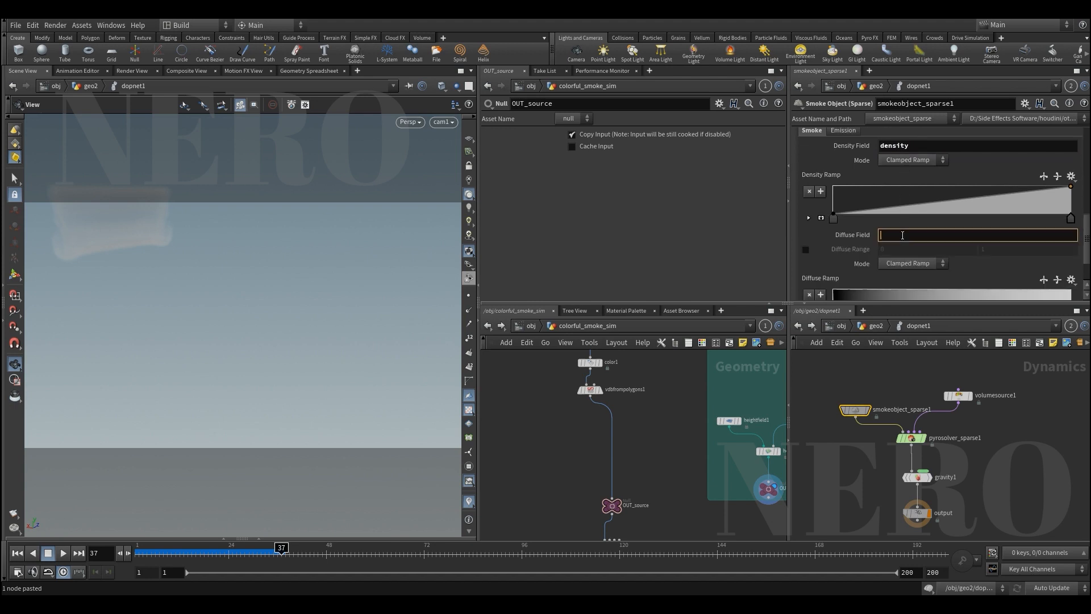
type("Cd")
key("Return")
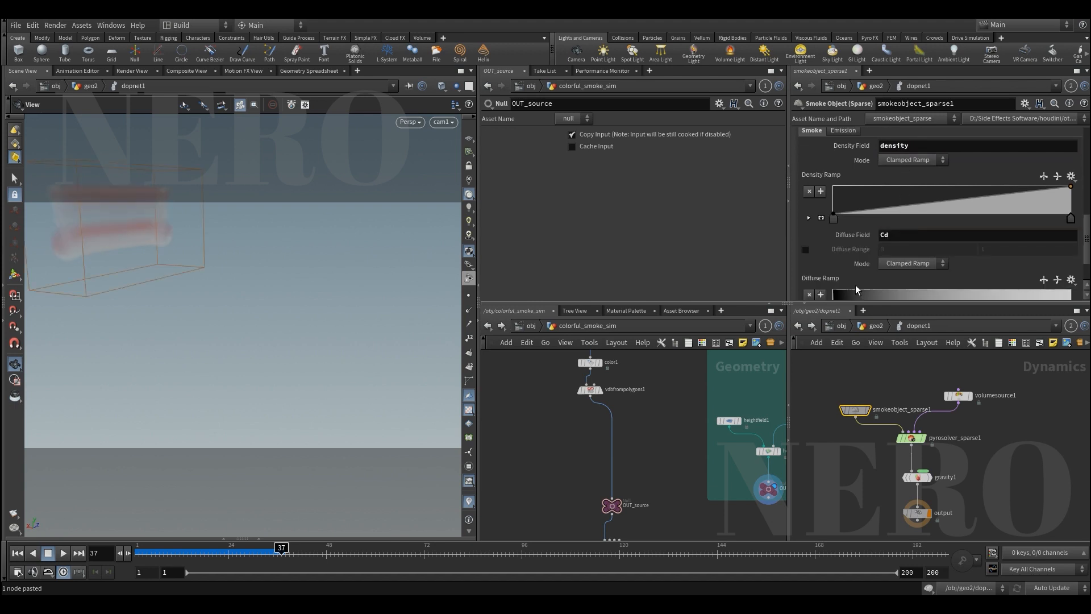
Replay the simulation from the first frame and examine the tinted smoke in a free perspective view
key("ctrl+Up")
key("Up")
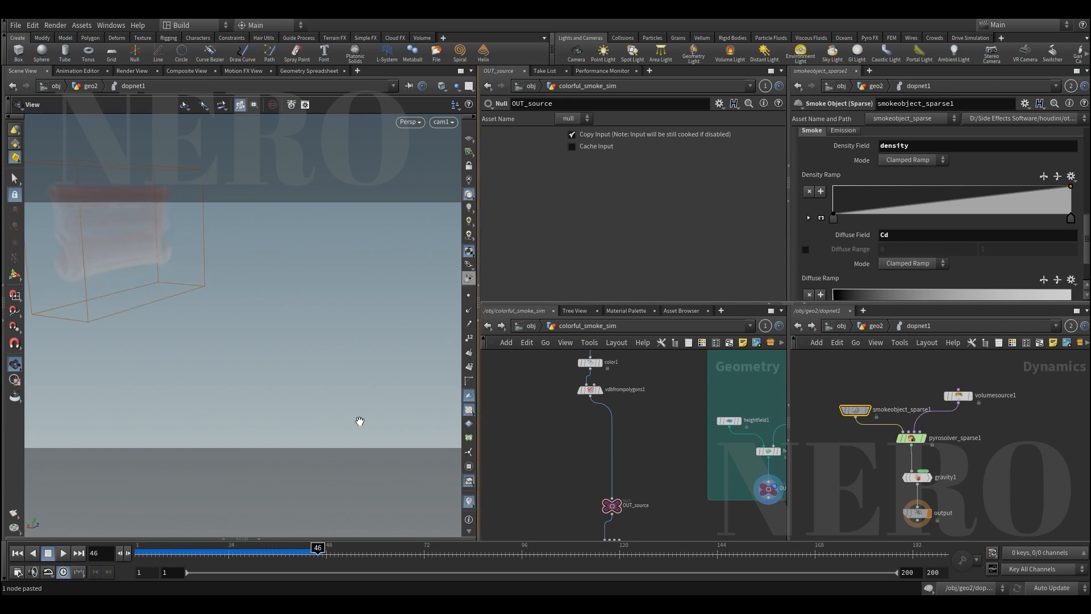
key("g")
left_click_drag(227, 285, 258, 331)
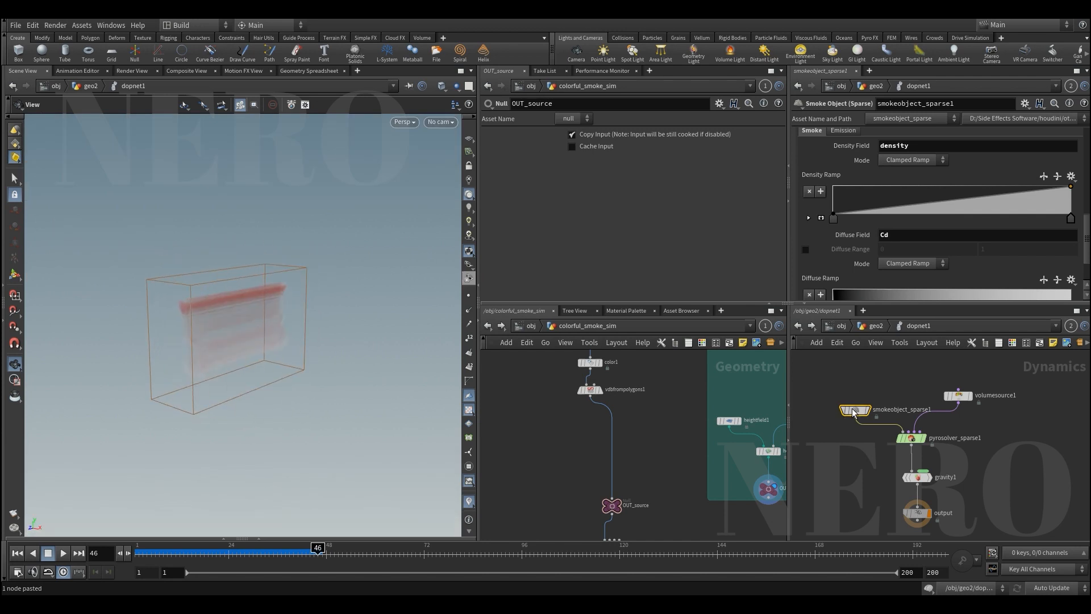
Review the Cd source's Operation options, and inspect the color1 tube's Cd values in the geometry spreadsheet, sorted by the red channel
left_click(958, 395)
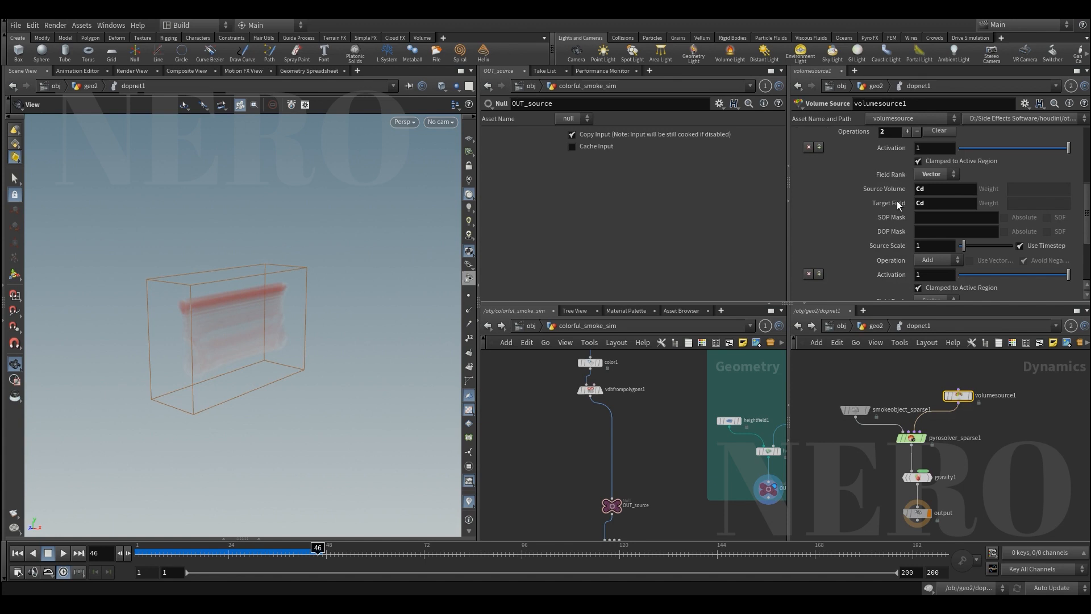
left_click(935, 262)
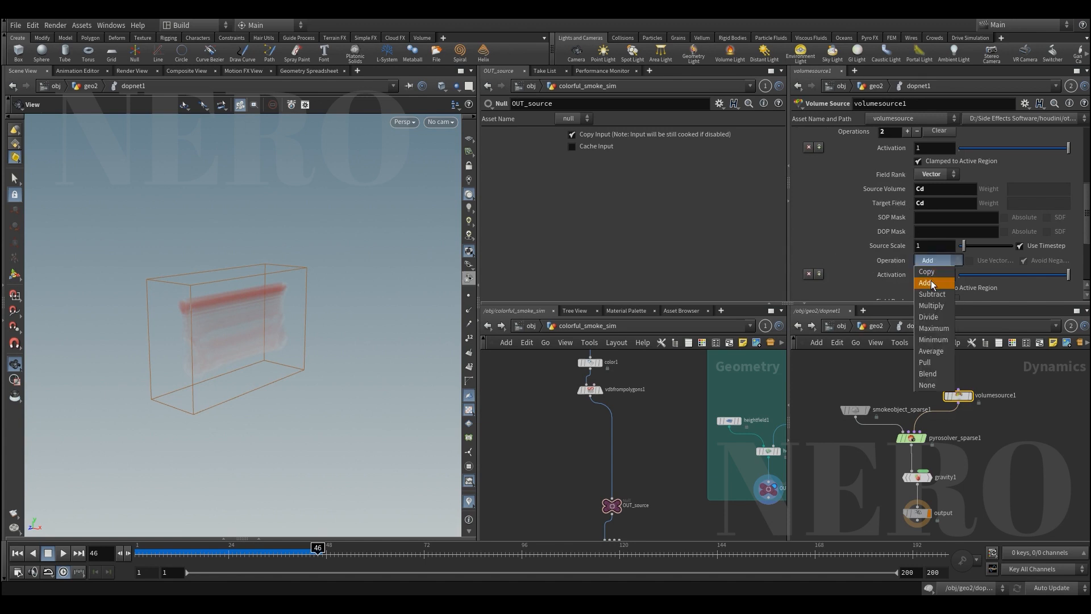
left_click(1012, 368)
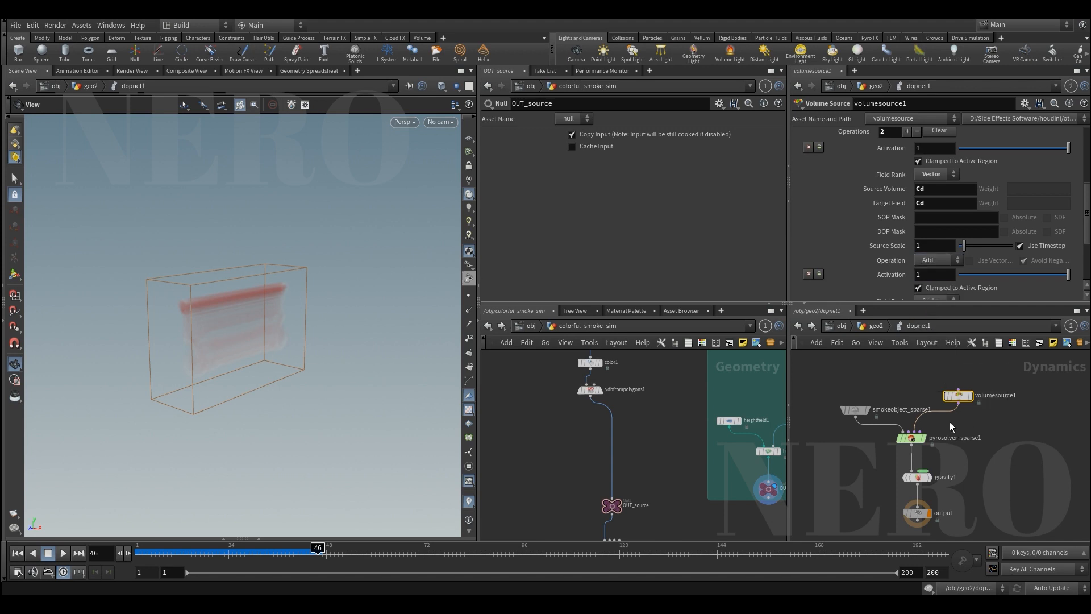
left_click(876, 326)
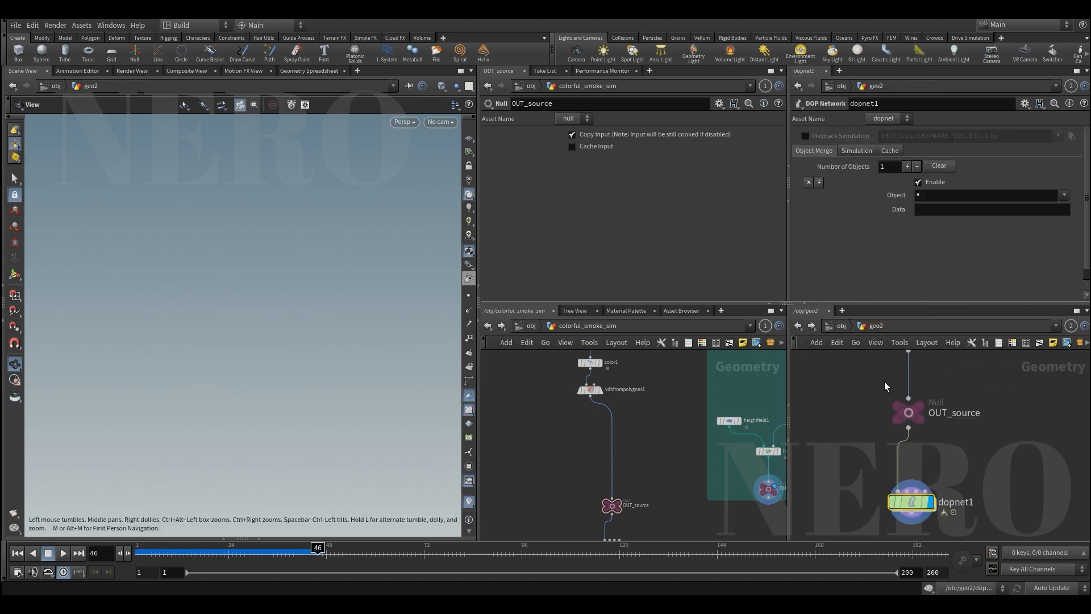
left_click(901, 435)
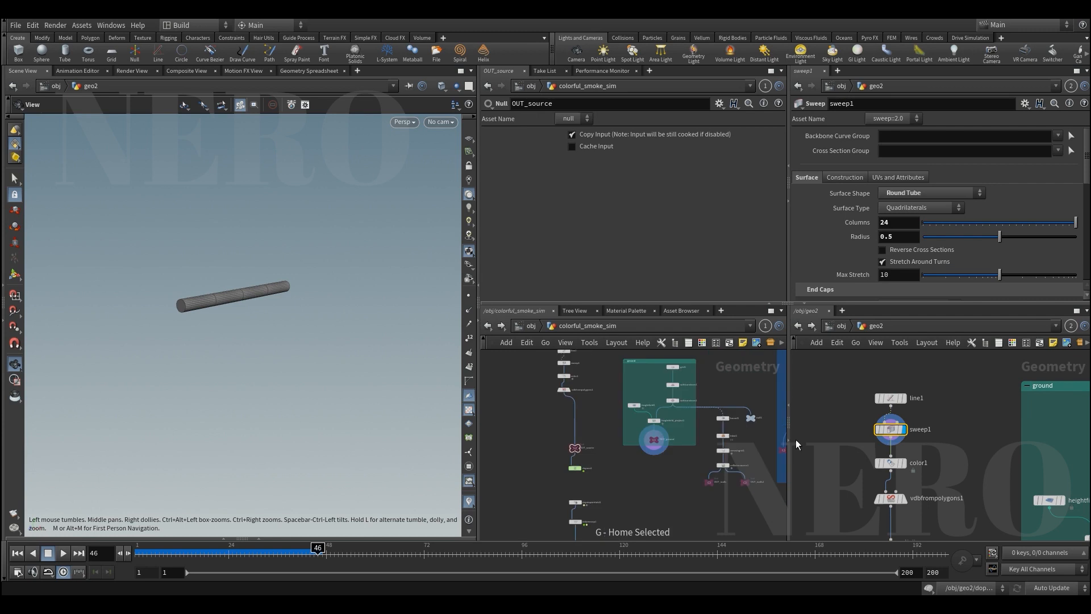
left_click(891, 463)
key("space+g")
left_click_drag(349, 315, 178, 312)
left_click(258, 538)
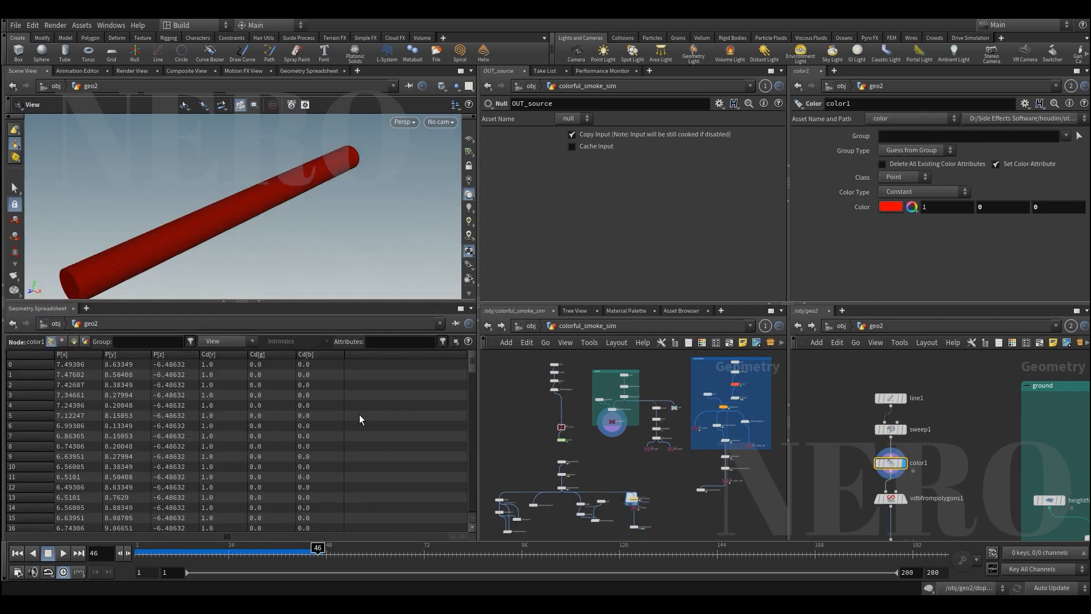
left_click(226, 357)
left_click(226, 357)
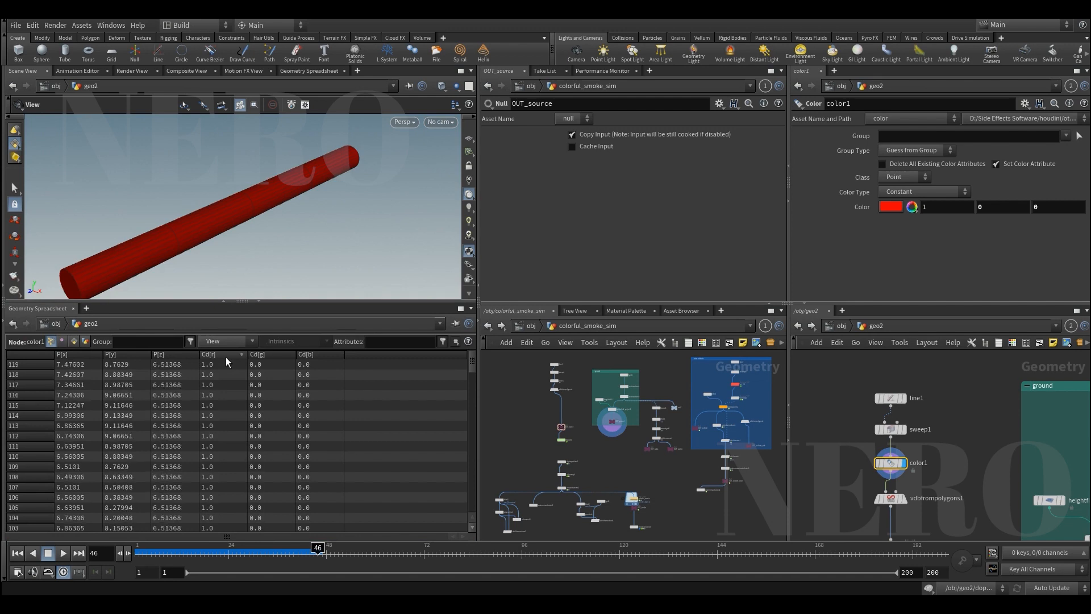
left_click(227, 357)
Return to the DOP network and set the volume source's Cd operation to Copy
left_click(798, 326)
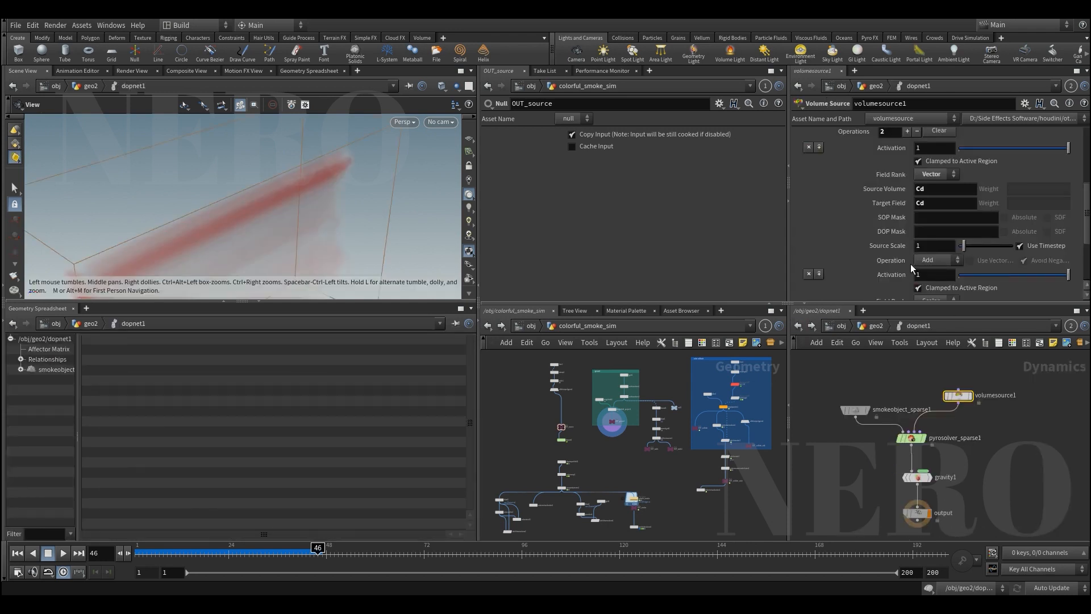
left_click(258, 301)
left_click_drag(249, 375, 255, 392)
right_click_drag(252, 348, 234, 404)
right_click(230, 360)
left_click(230, 361)
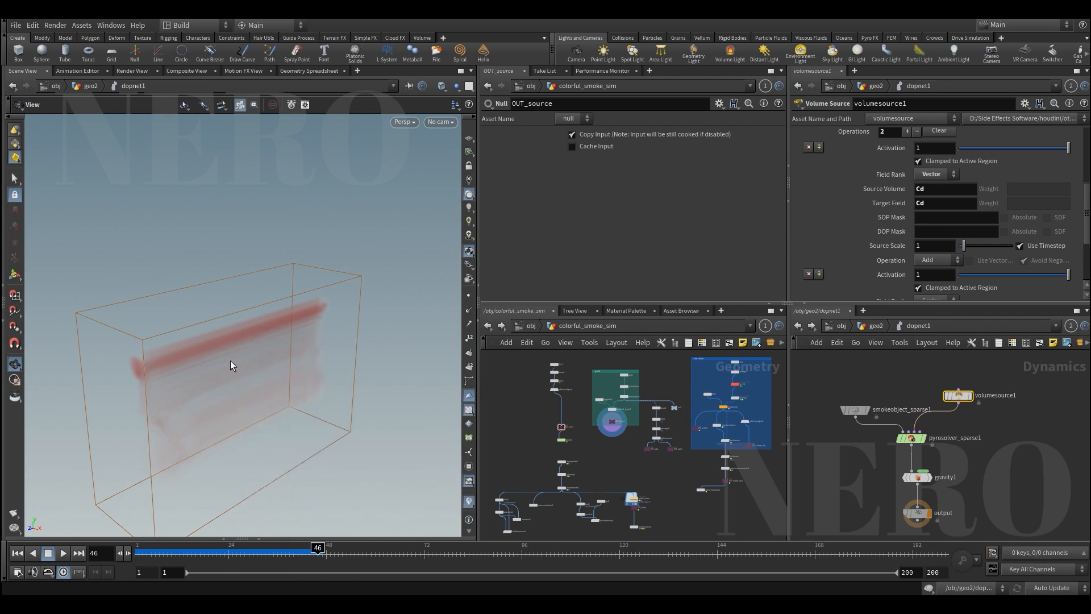
middle_click_drag(231, 360, 231, 309)
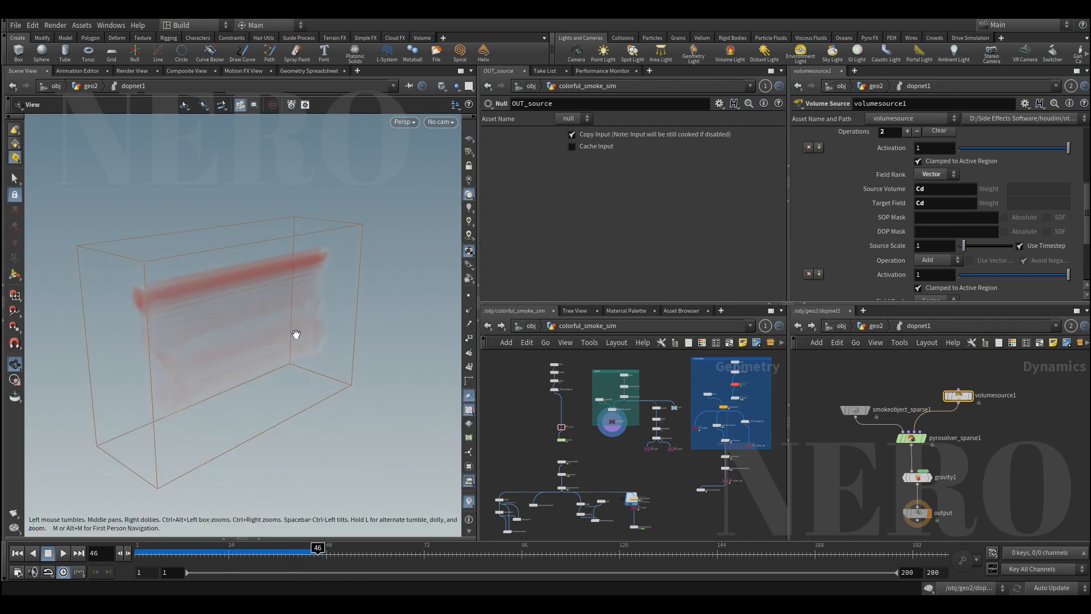
left_click(929, 262)
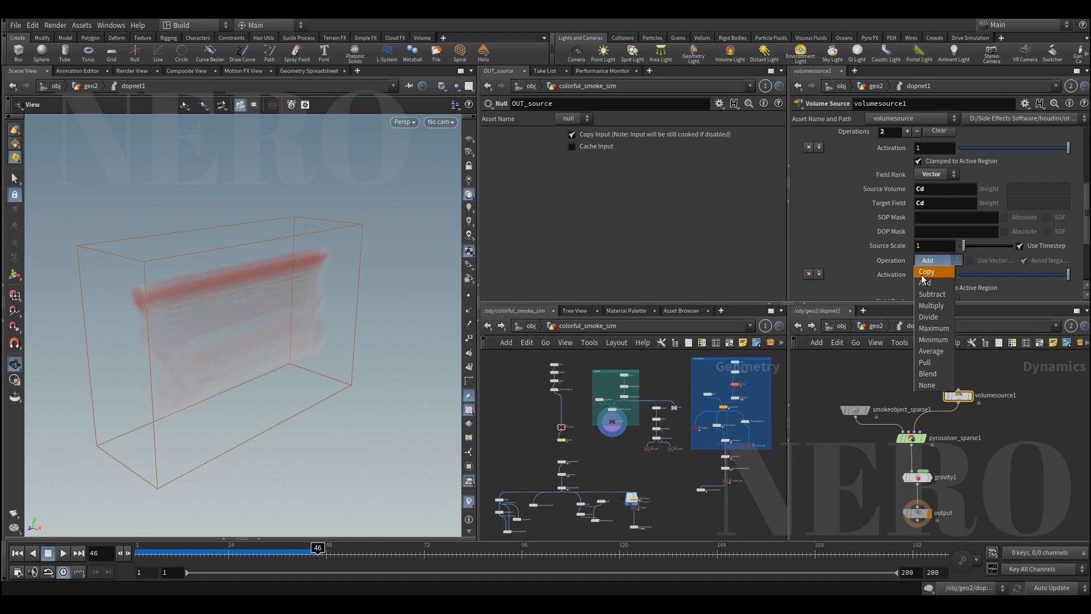
left_click(924, 272)
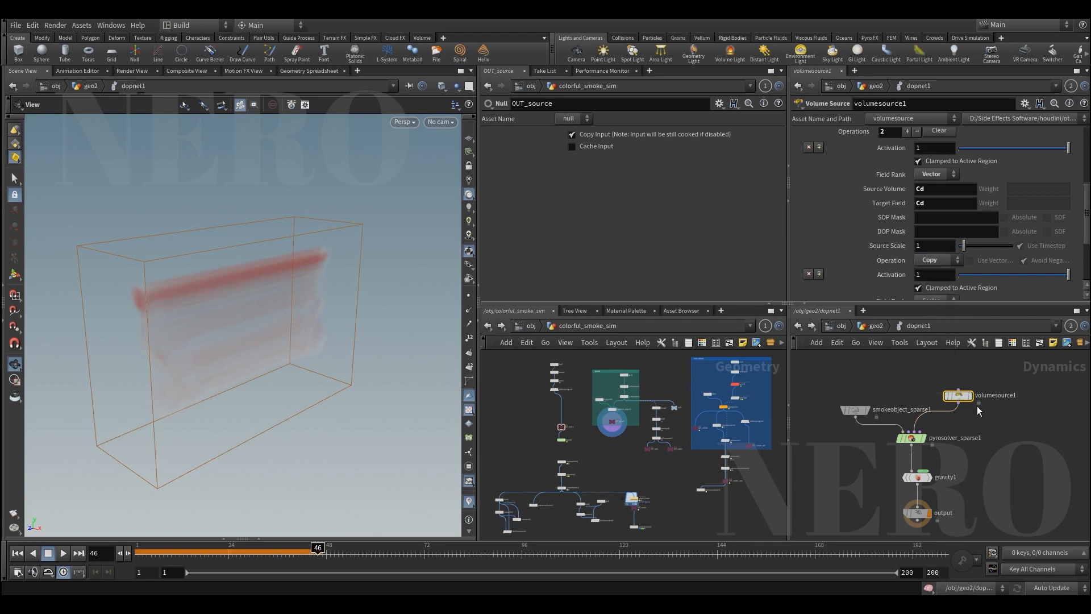
Replay the simulation from the first frame and examine the red smoke from the end of the tube
key("ctrl+Up")
key("Up")
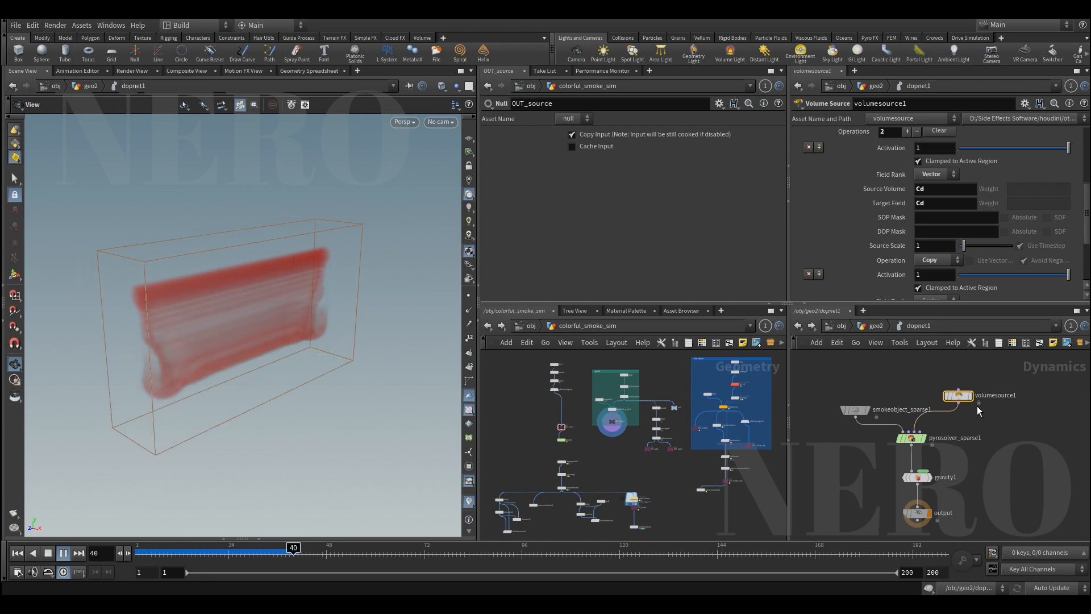
key("Up")
left_click_drag(365, 305, 292, 322)
left_click_drag(234, 371, 219, 326)
left_click_drag(234, 366, 234, 369)
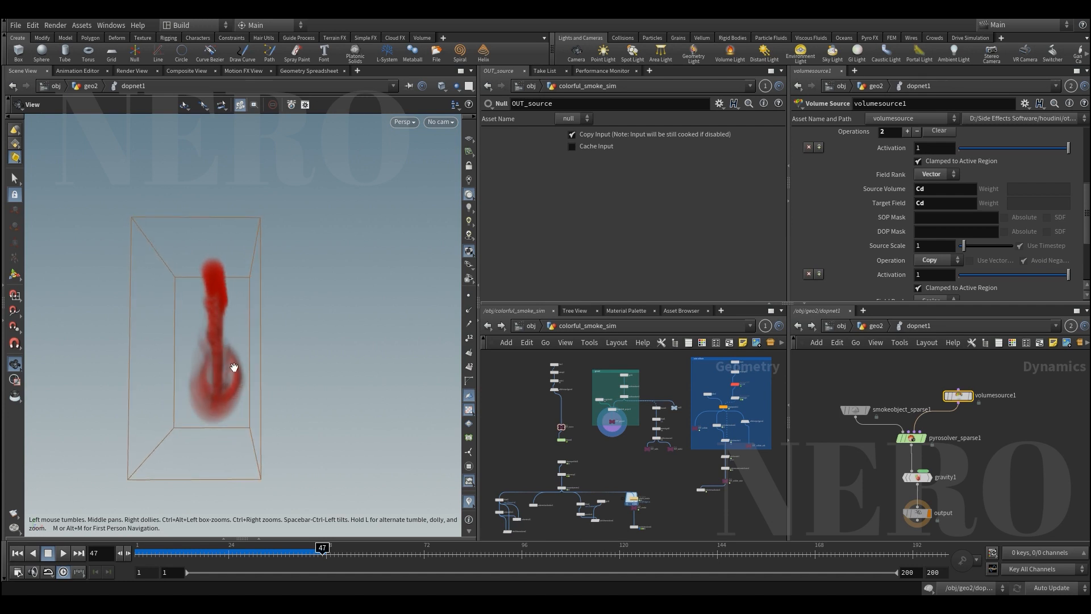
Capture the smoke in the viewport as a floating reference image and place it beside the view for comparison
key("F1")
left_click_drag(98, 213, 310, 456)
left_click(264, 471)
left_click_drag(223, 328, 546, 225)
left_click(884, 450)
left_click_drag(986, 412, 983, 407)
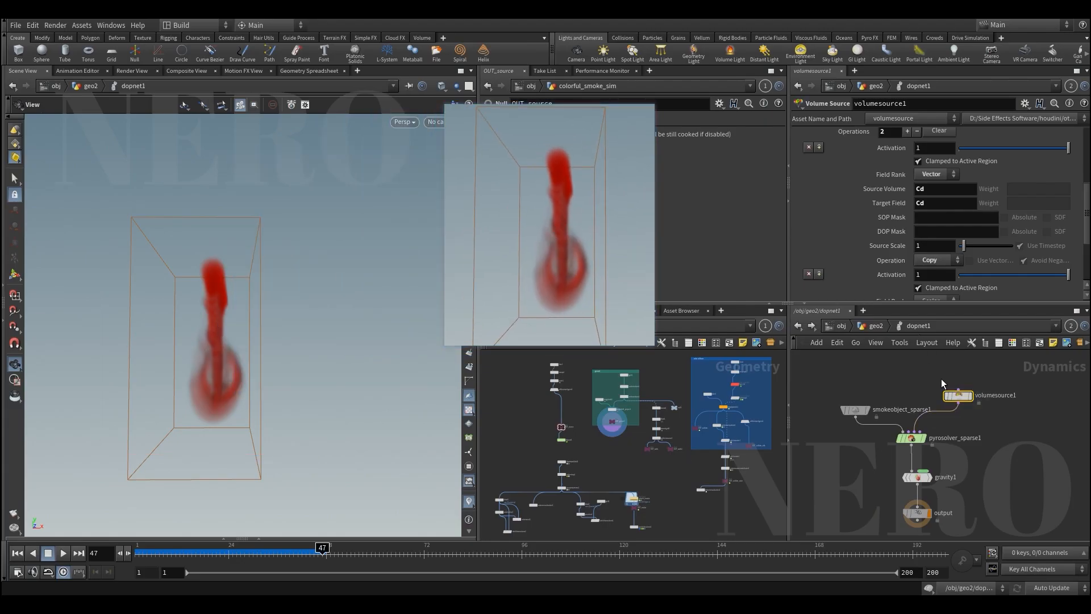
Set the Cd operation to Blend with source weight density and target weight Alpha, and replay from the first frame
key("ctrl+Left")
left_click(936, 260)
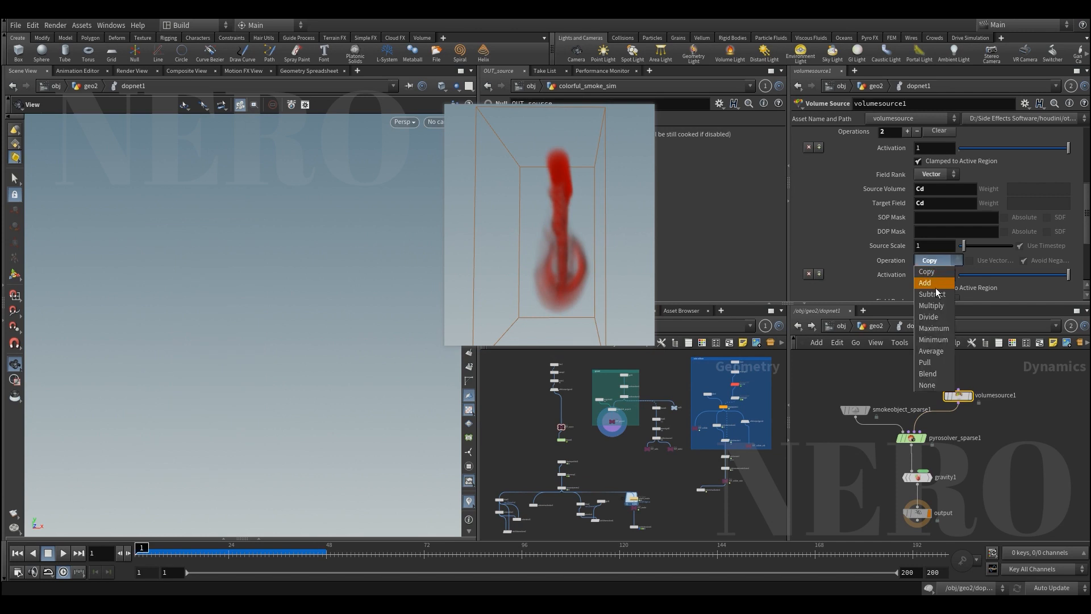
left_click(934, 373)
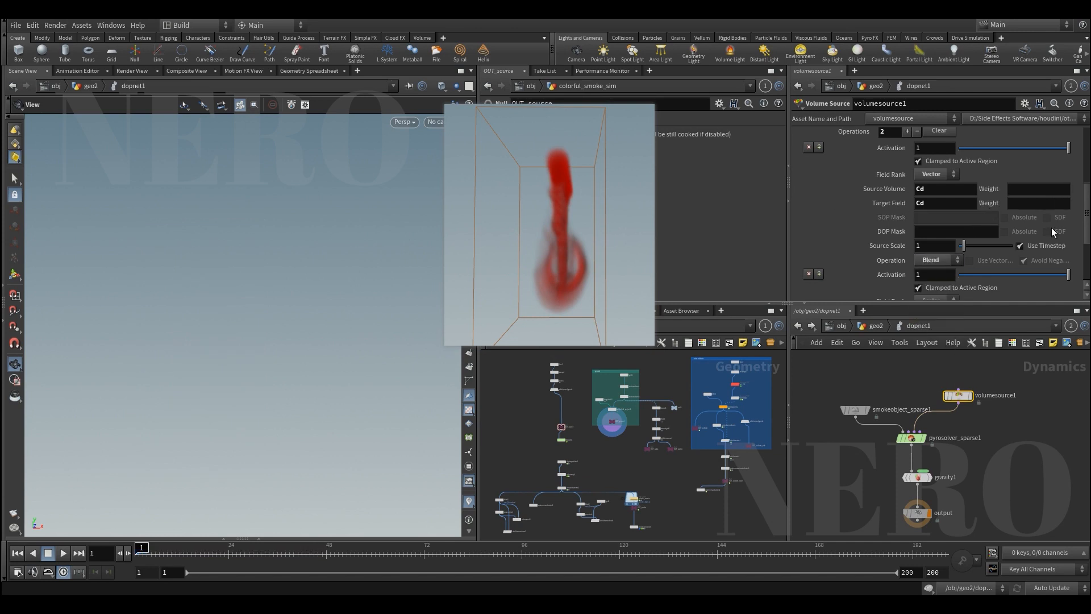
left_click(1028, 188)
type("density")
key("Tab")
type("Alpha")
key("Return")
key("Up")
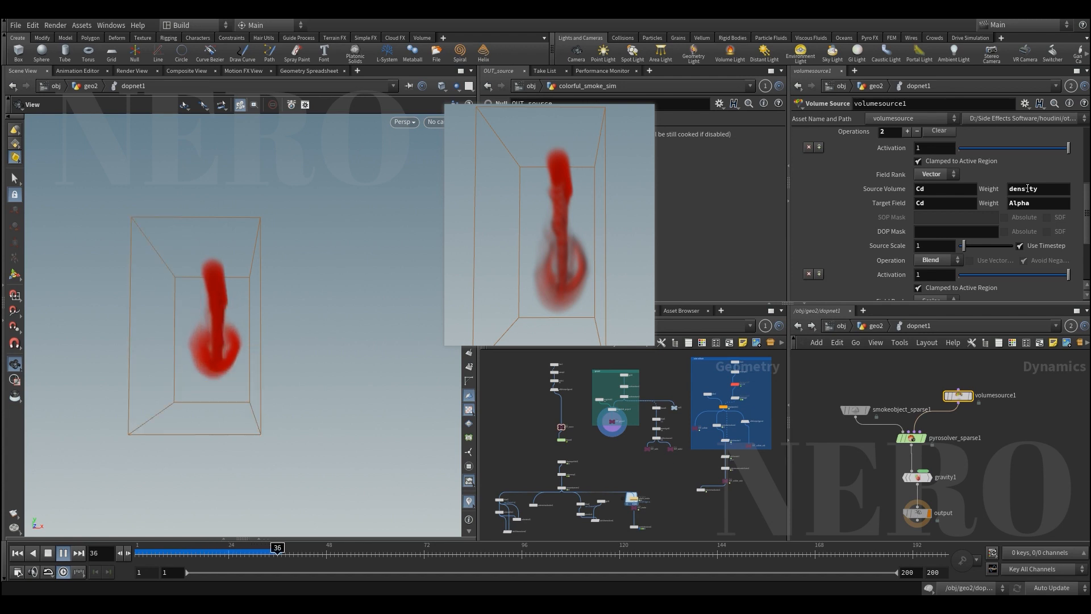
Stop playback at frame 47, compare the smoke with the floating reference image from several angles, and close the reference image
key("Up")
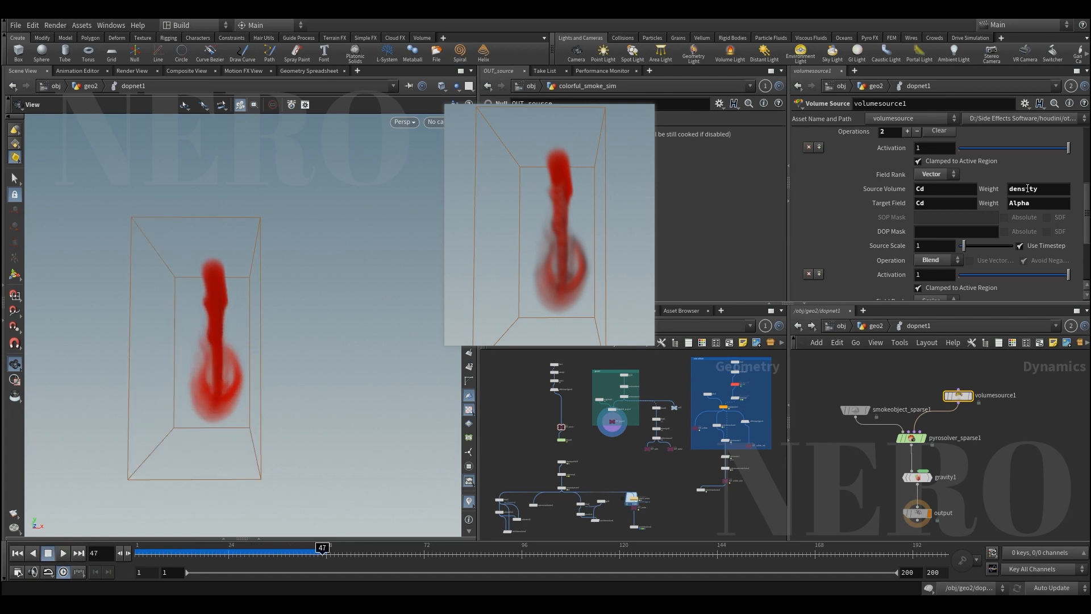
left_click_drag(605, 196, 415, 304)
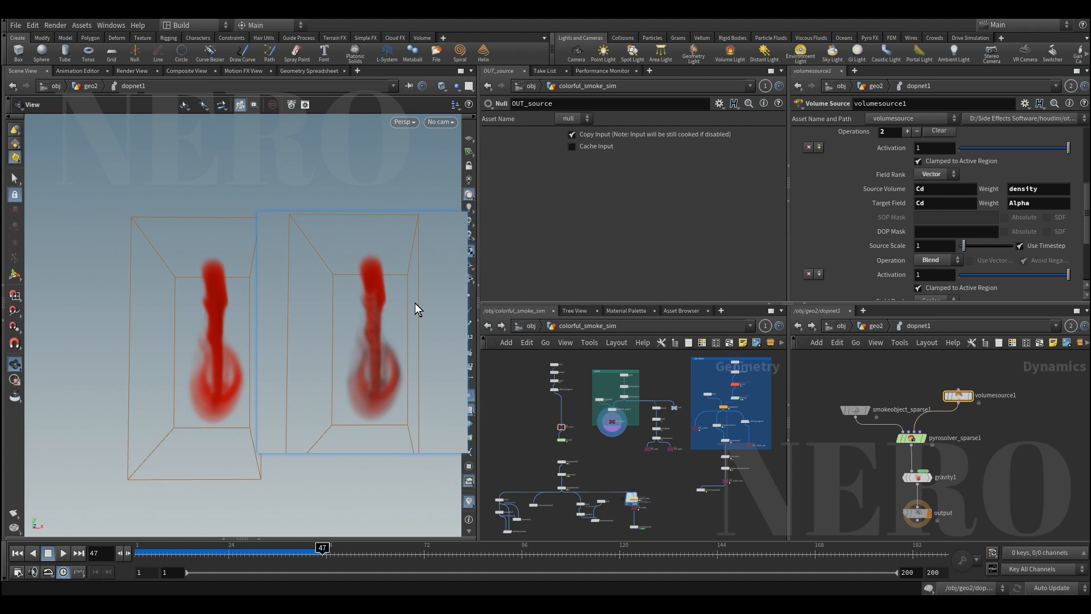
key("Escape")
mouse_move(187, 343)
left_mouse_down()
mouse_move(210, 324)
mouse_move(190, 333)
left_mouse_up()
left_click_drag(339, 333, 381, 333)
left_click_drag(263, 340, 357, 340)
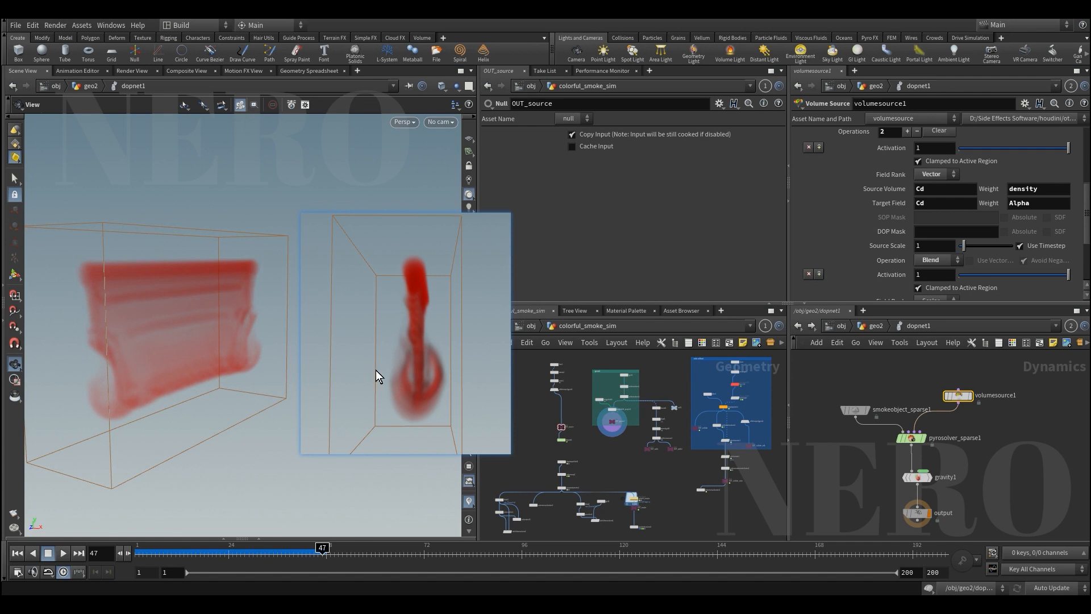
key("Escape")
left_click_drag(376, 370, 267, 372)
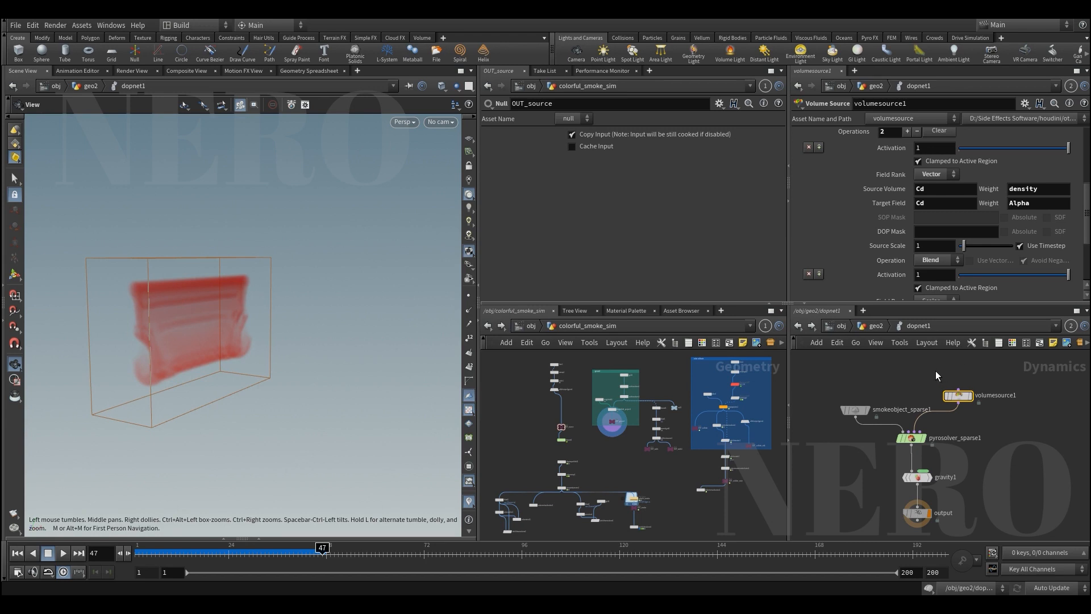
Allow editing of the volume source's contents and enter its internal network
left_click(928, 261)
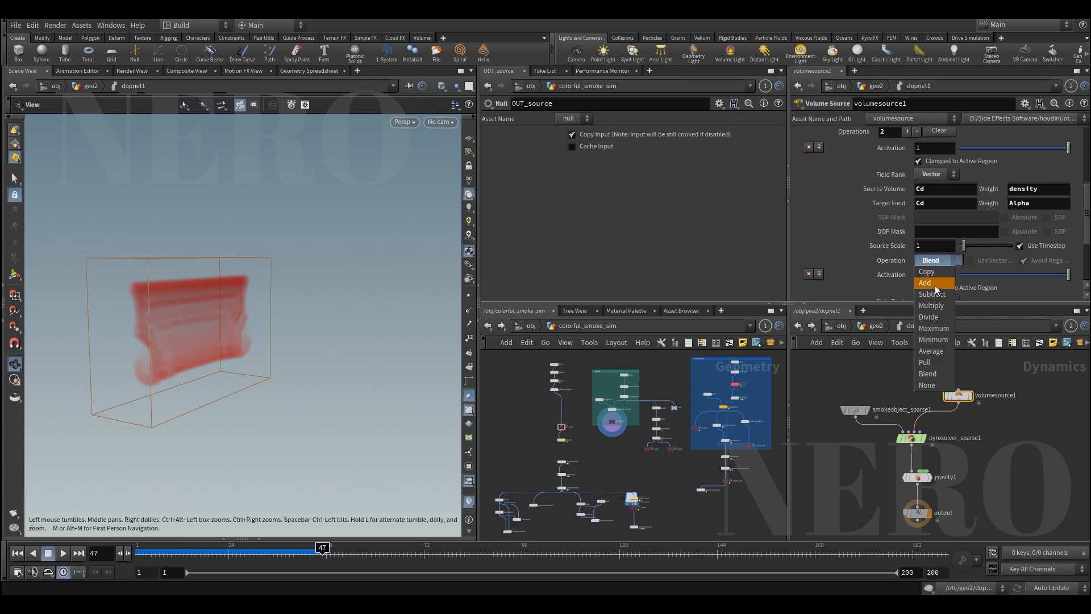
left_click(882, 366)
right_click(967, 394)
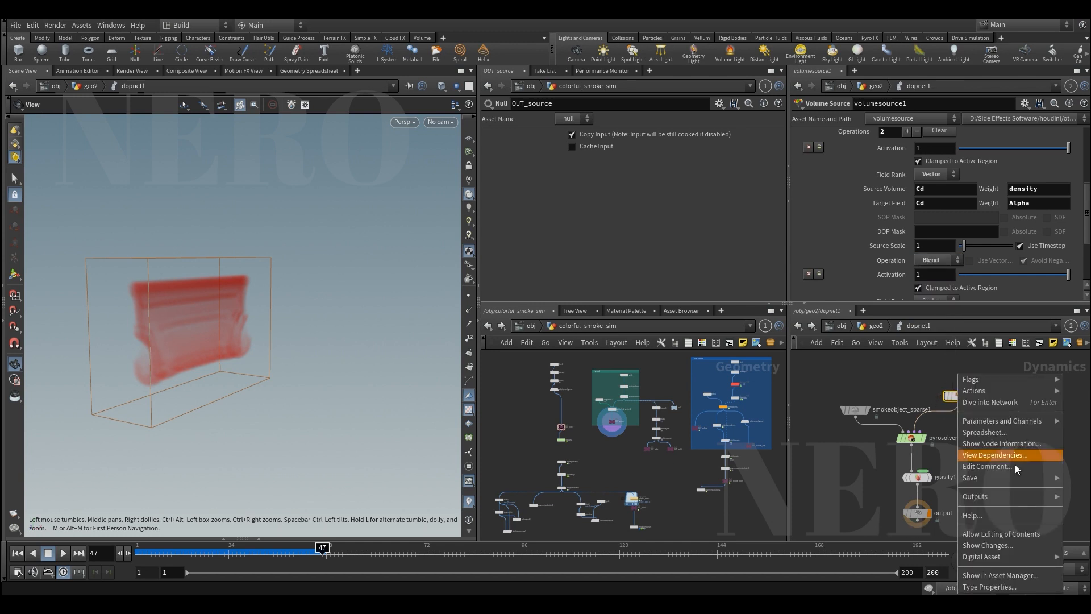
left_click(1017, 534)
scroll(994, 403, "up", 3)
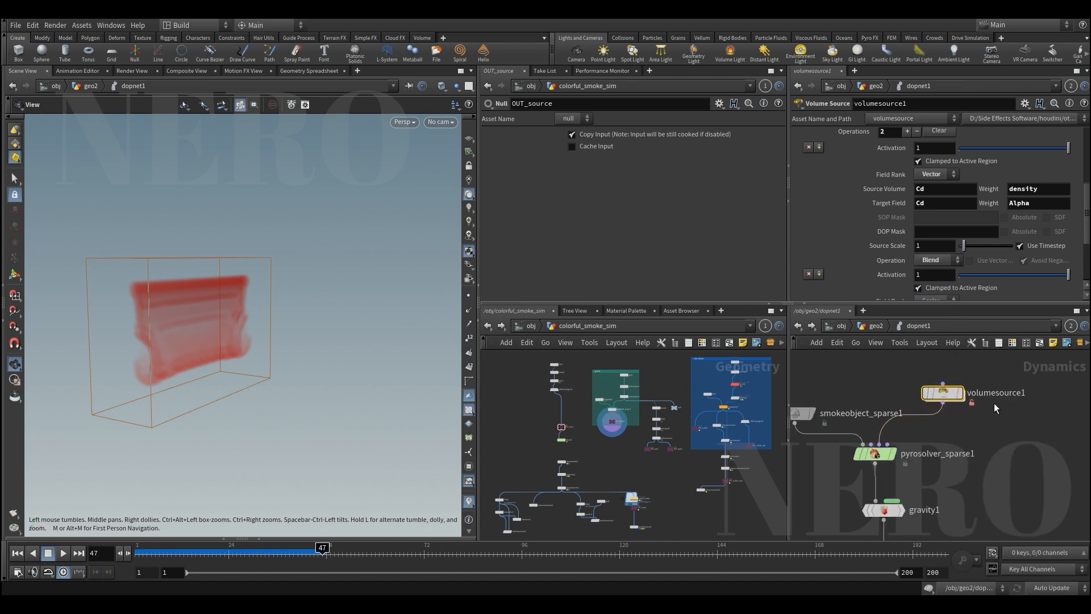
double_click(942, 391)
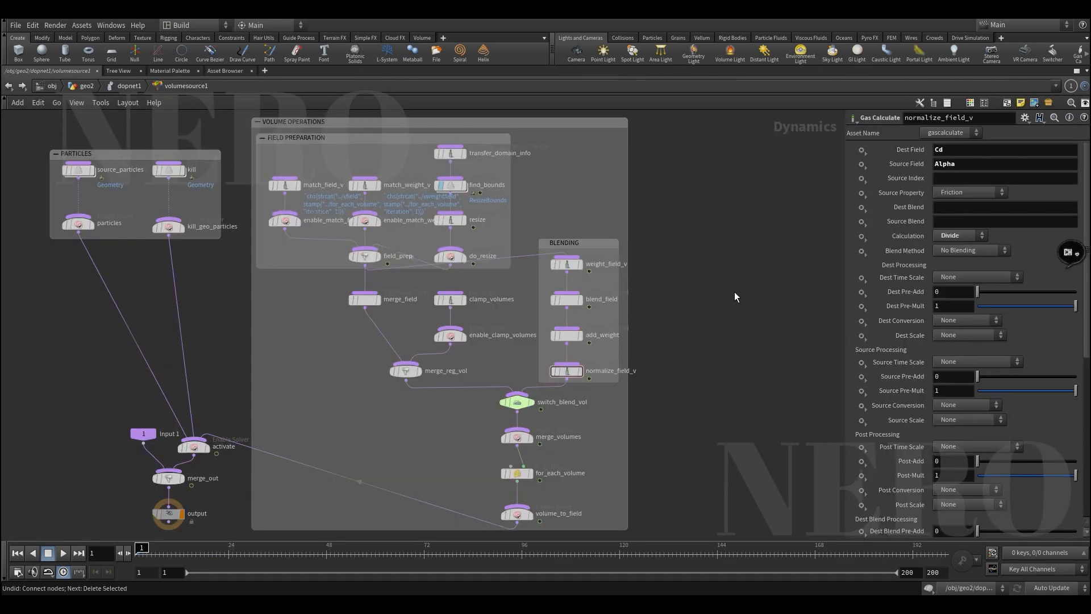
Examine the Blending group inside the volume source, starting with the weight_field_v node
left_click_drag(779, 143, 85, 529)
left_click(660, 215)
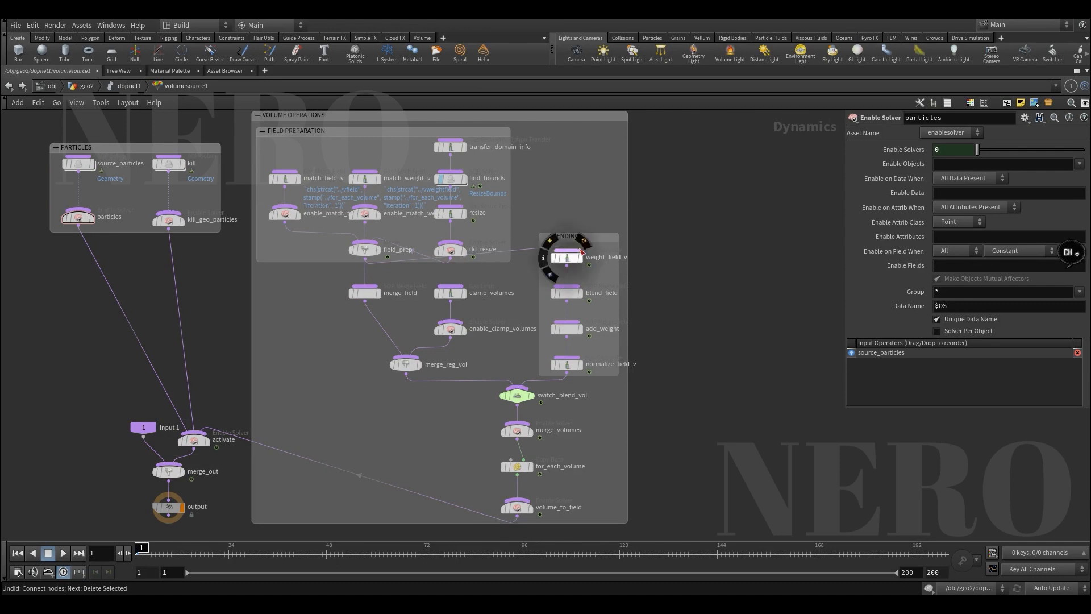
scroll(601, 236, "up", 3)
scroll(601, 235, "up", 1)
left_click(594, 238)
left_click_drag(592, 241, 490, 244)
left_click(706, 255)
scroll(706, 260, "down", 3)
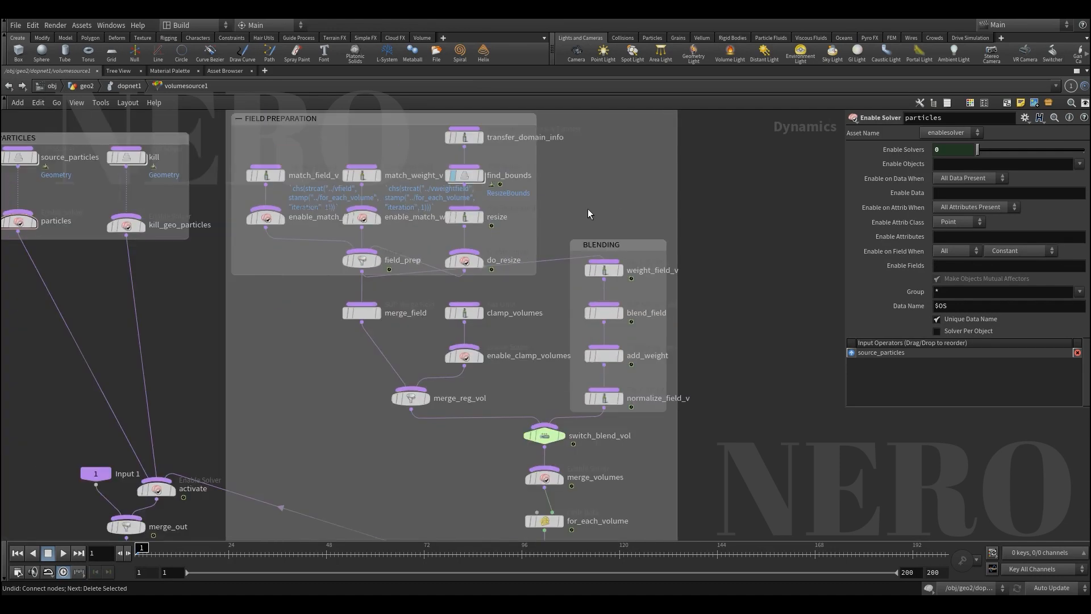
Inspect the blend_field, add_weight and normalize_field_v nodes of the Blending group, and return to the DOP network
left_click_drag(646, 236, 649, 250)
left_click(667, 272)
left_click_drag(711, 302, 585, 327)
left_click_drag(720, 339, 596, 365)
left_click_drag(725, 380, 604, 408)
left_click(699, 381)
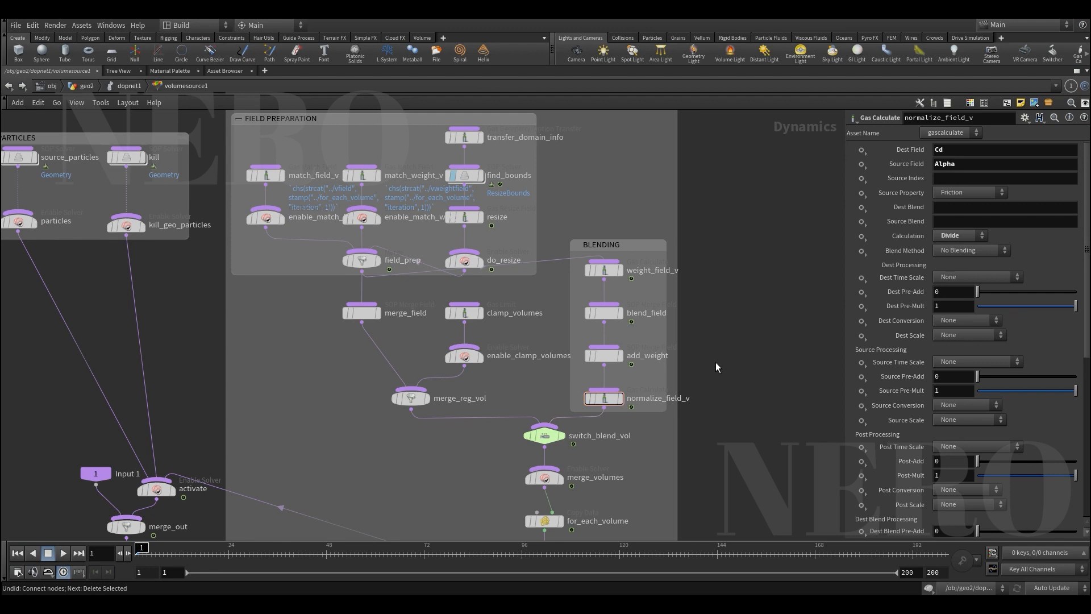
left_click_drag(701, 303, 620, 327)
left_click_drag(719, 337, 621, 370)
left_click_drag(717, 383, 594, 418)
key("ctrl+b")
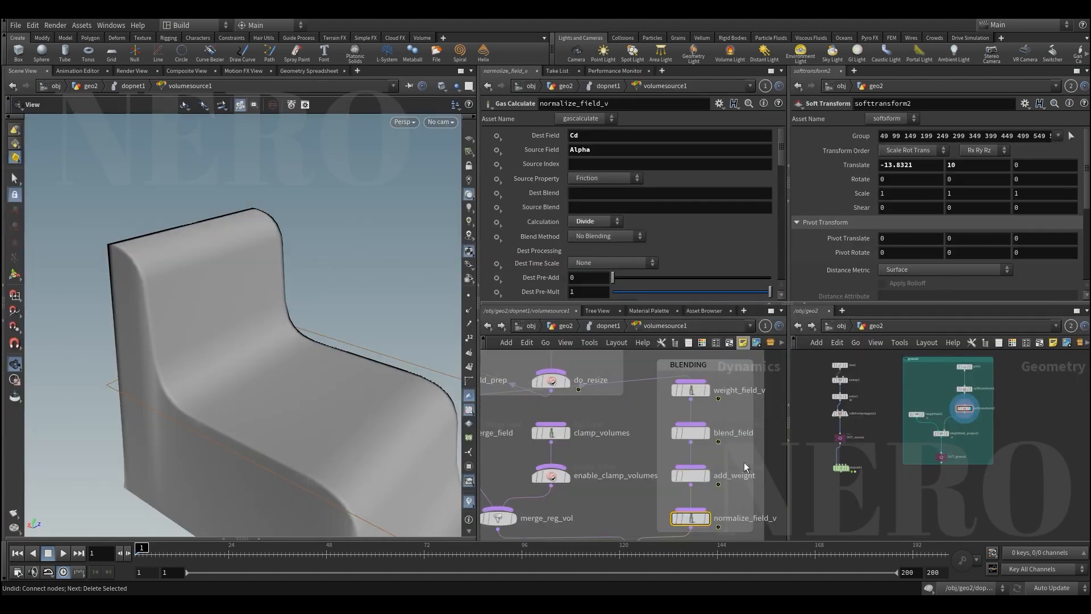
left_click(598, 328)
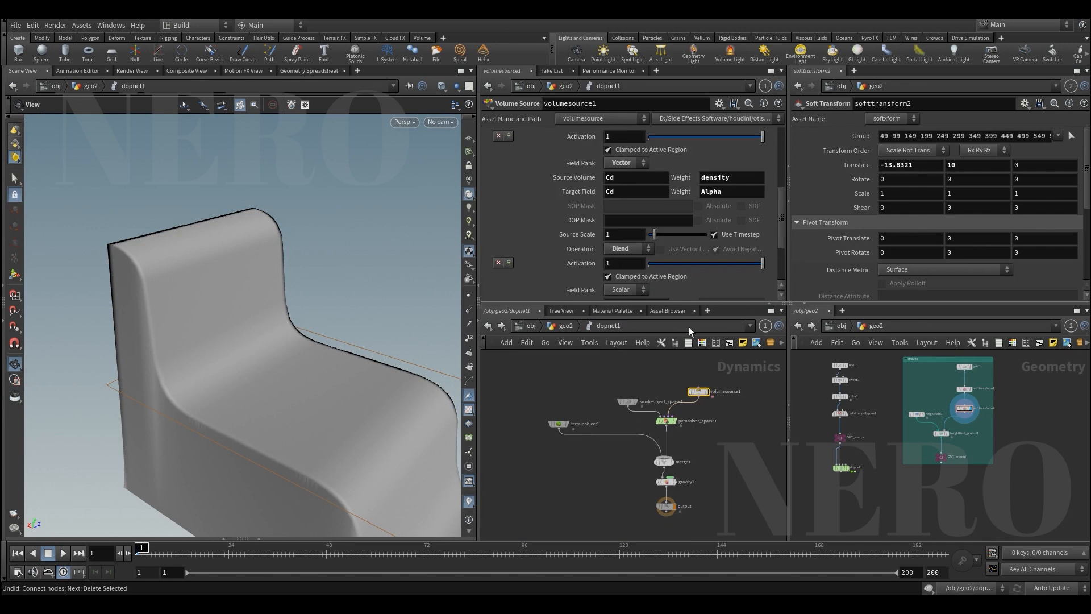
Allow editing of the sparse pyro solver's contents and enter its internal network in a full-size view
left_click(615, 252)
left_click(659, 402)
scroll(668, 424, "up", 3)
left_click(663, 420)
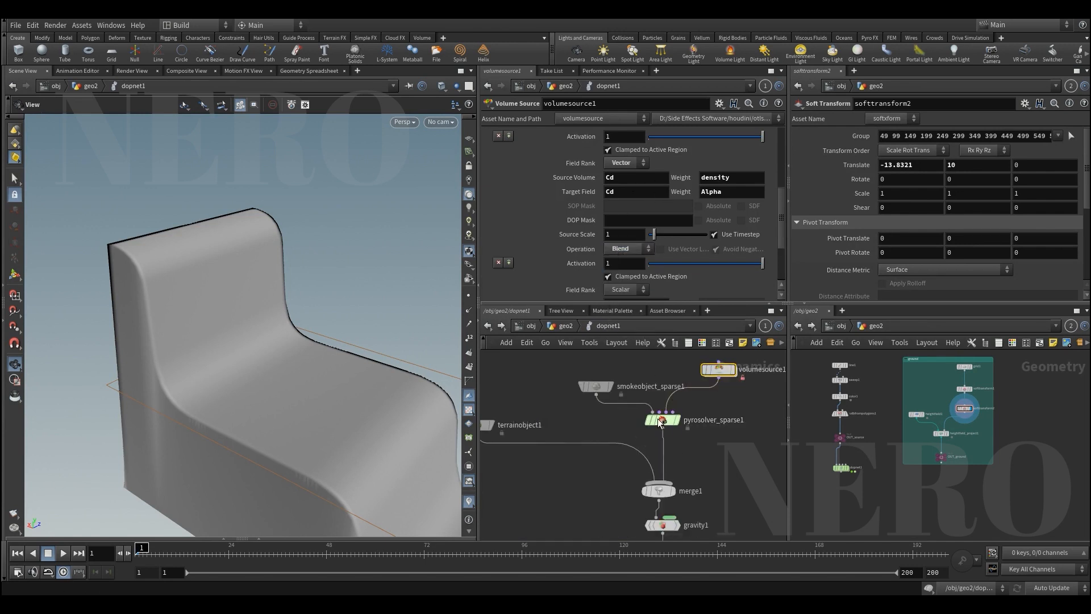
right_click(663, 419)
left_click(697, 535)
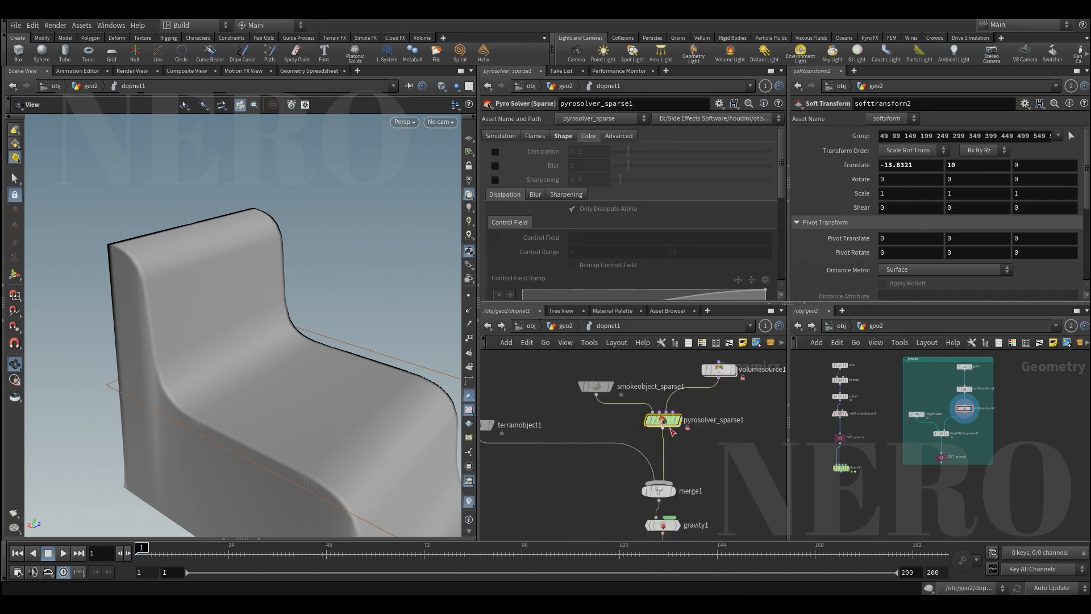
double_click(665, 422)
key("ctrl+b")
Examine the clamp_color_vex, clamp_color_cl and switch_clamp_cl nodes inside the pyro solver
scroll(595, 388, "up", 5)
scroll(606, 366, "up", 3)
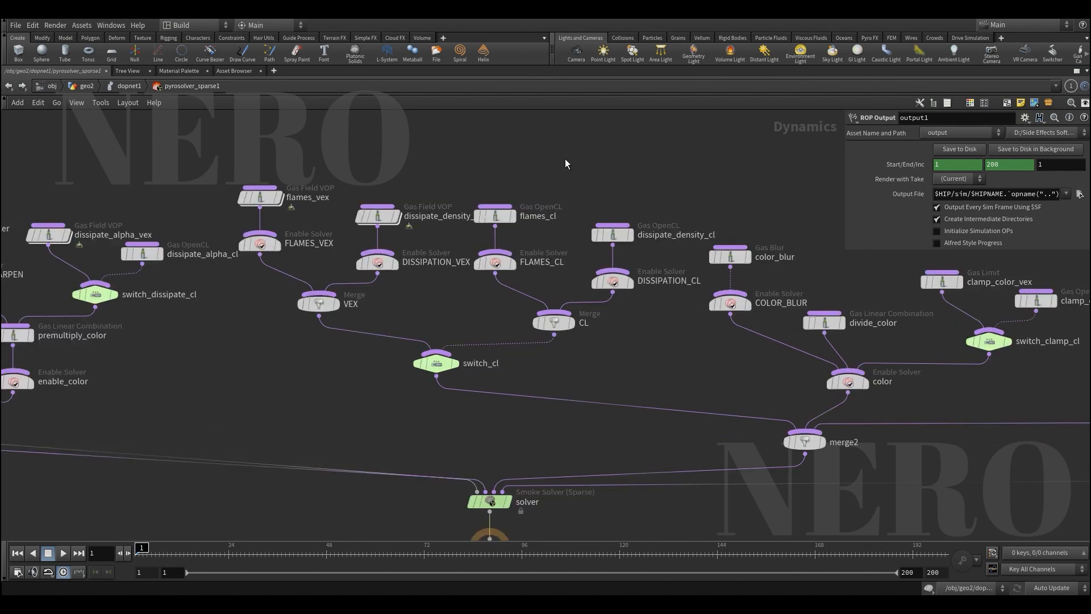
scroll(452, 181, "down", 5)
middle_click_drag(314, 284, 326, 287)
middle_click_drag(829, 376, 676, 403)
scroll(688, 311, "up", 3)
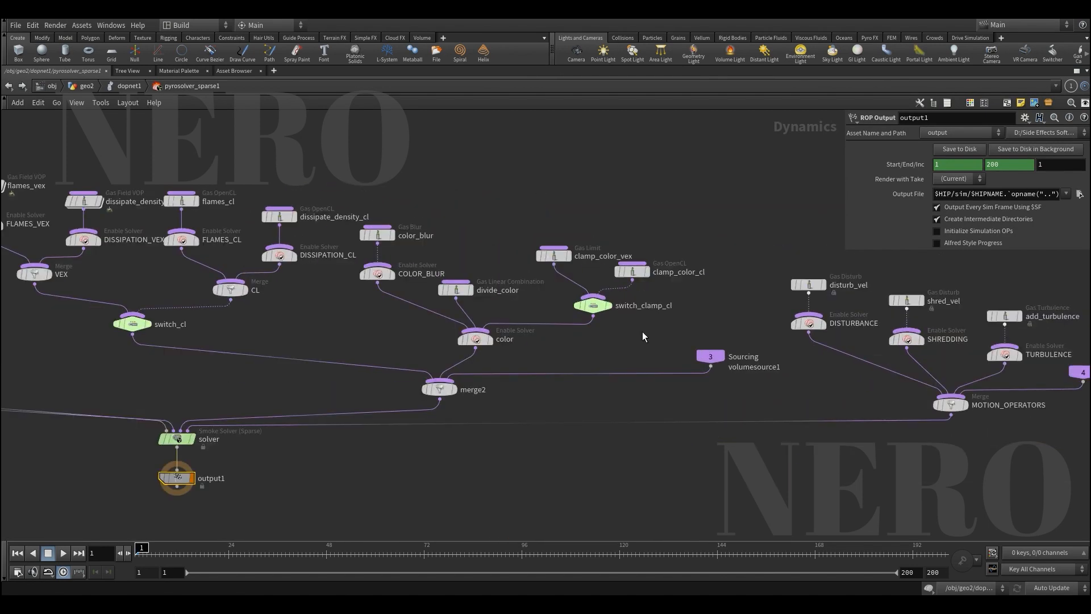
left_click_drag(533, 199, 572, 258)
middle_click_drag(746, 231, 694, 233)
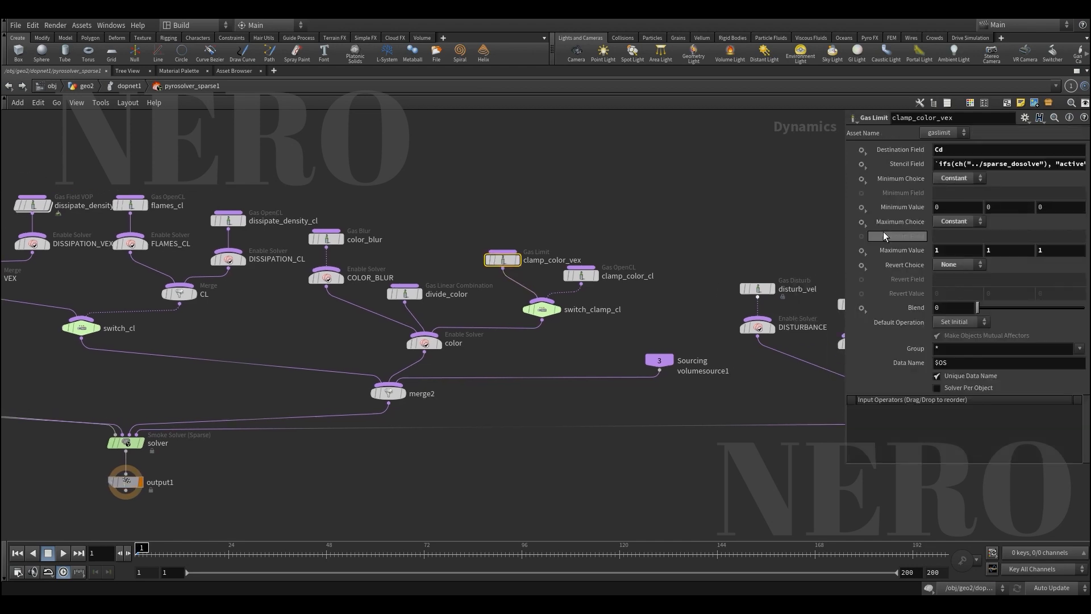
left_click(890, 165)
left_click_drag(626, 245, 584, 293)
left_click(542, 310)
scroll(648, 336, "down", 2)
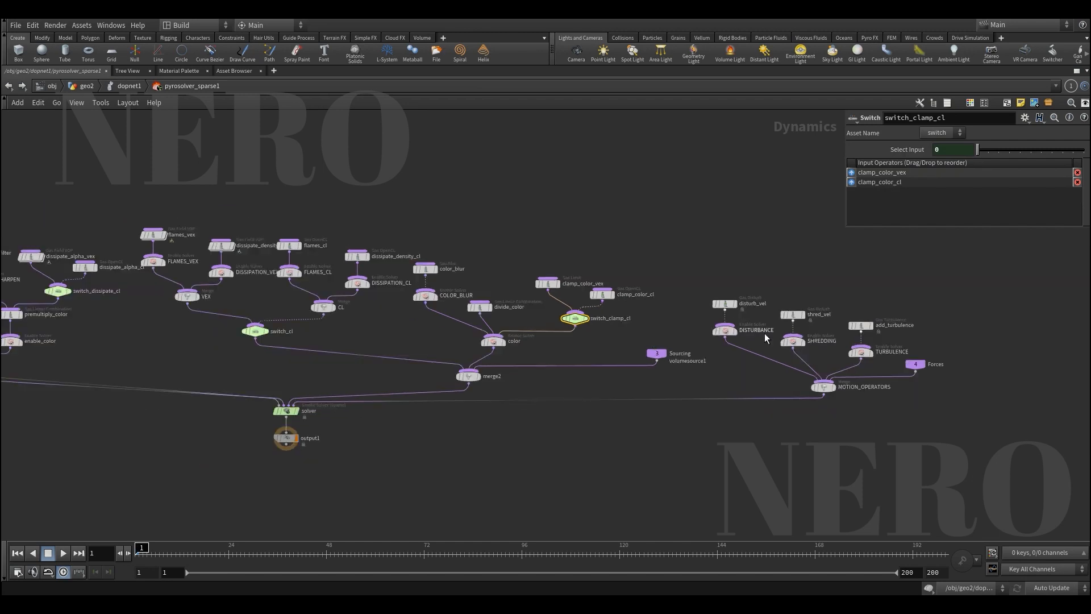
Inspect the enable_color, dissipate_alpha_vex and dissipate_alpha_cl nodes on the solver's color branch
middle_click_drag(578, 349, 629, 350)
scroll(524, 328, "up", 2)
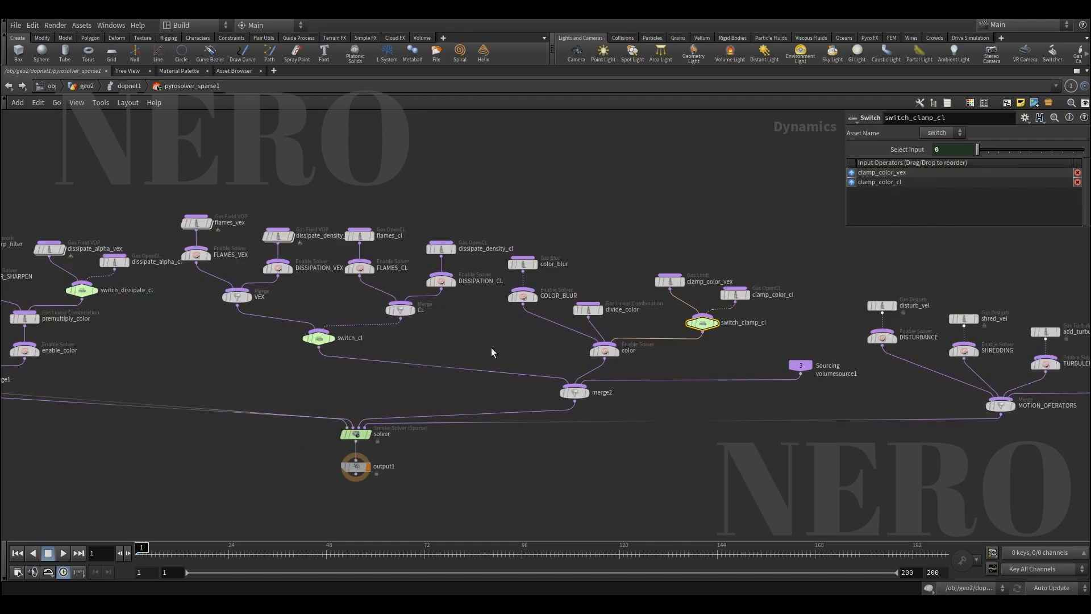
middle_click_drag(491, 347, 714, 360)
middle_click_drag(447, 380, 554, 344)
scroll(382, 341, "up", 2)
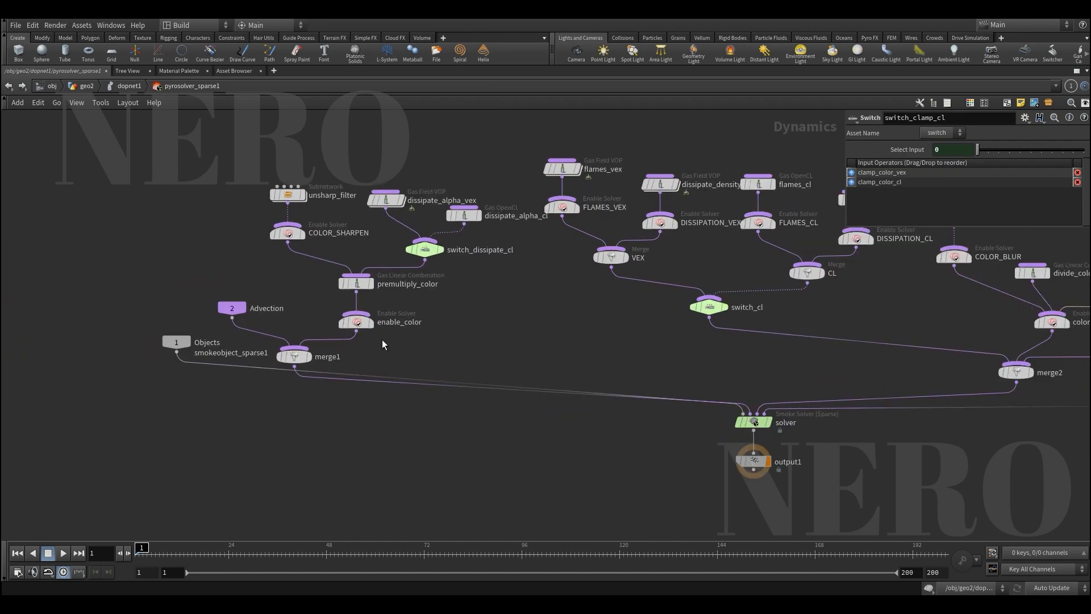
left_click(357, 322)
middle_click_drag(438, 289, 465, 345)
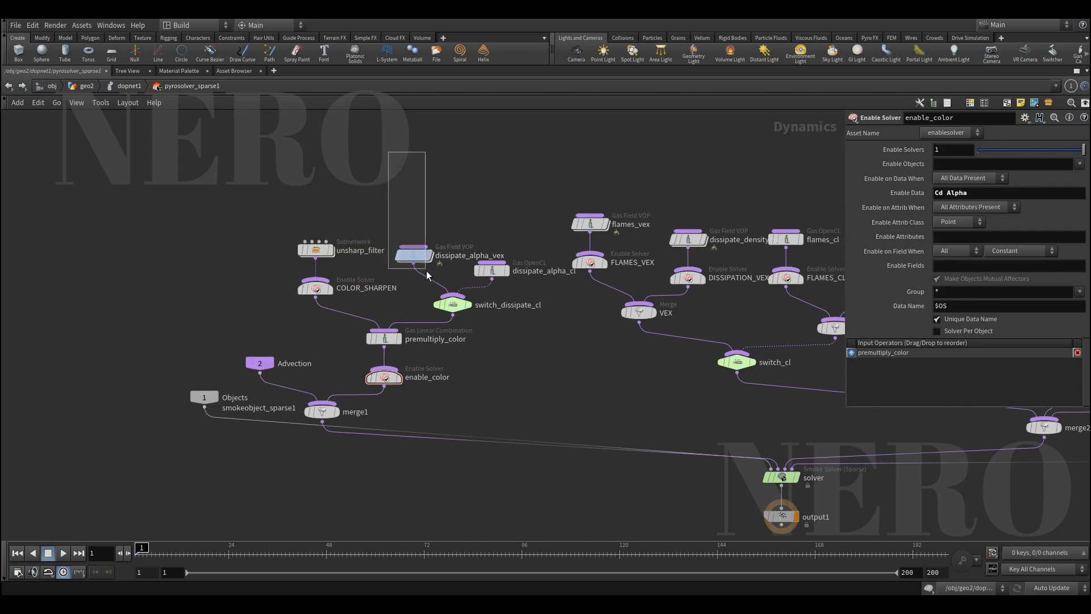
left_click(414, 255)
left_click(492, 270)
Restore the multi-pane layout, return to the DOP network and review the volume source's Cd settings
key("ctrl+b")
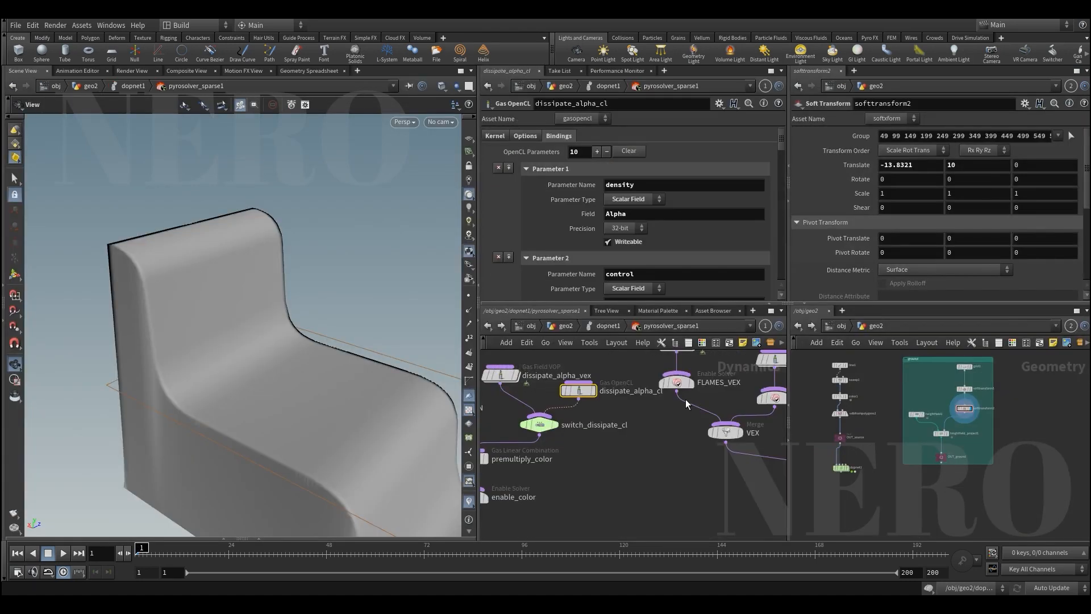
scroll(657, 445, "down", 2)
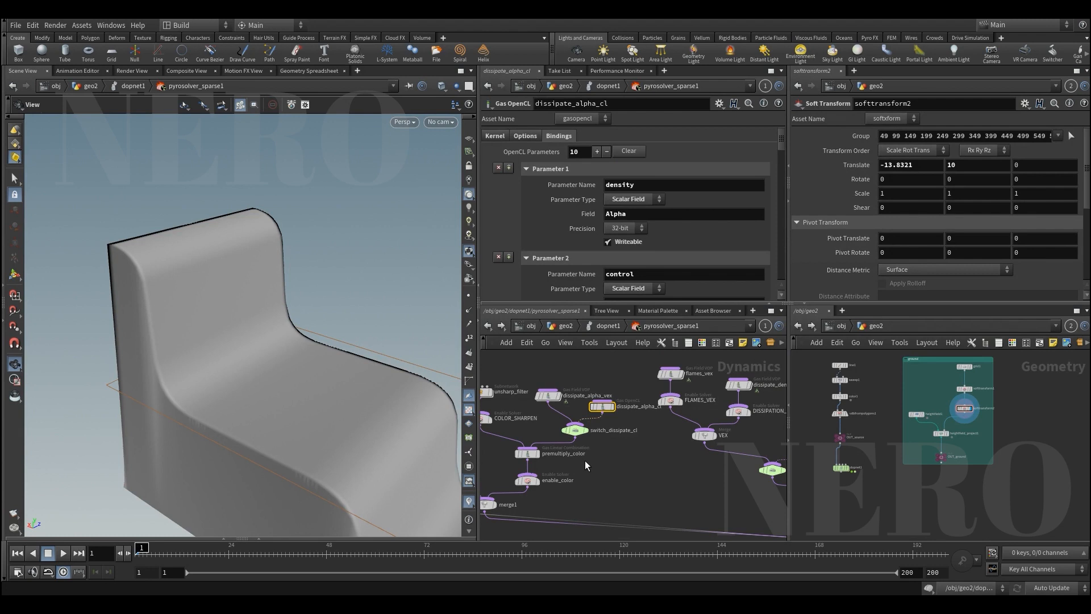
scroll(585, 460, "down", 2)
left_click(596, 325)
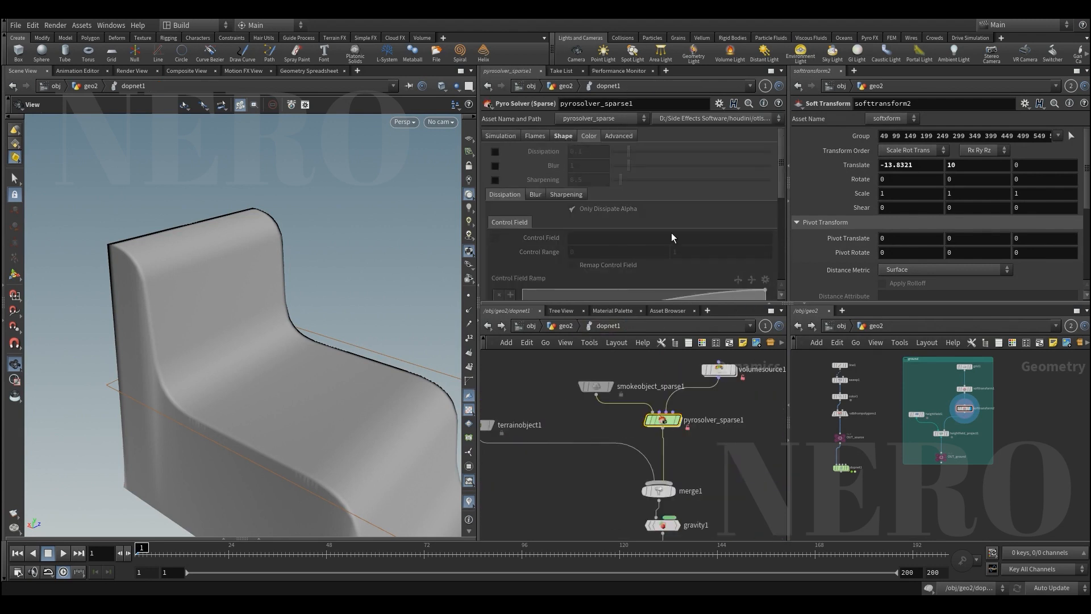
scroll(678, 379, "up", 2)
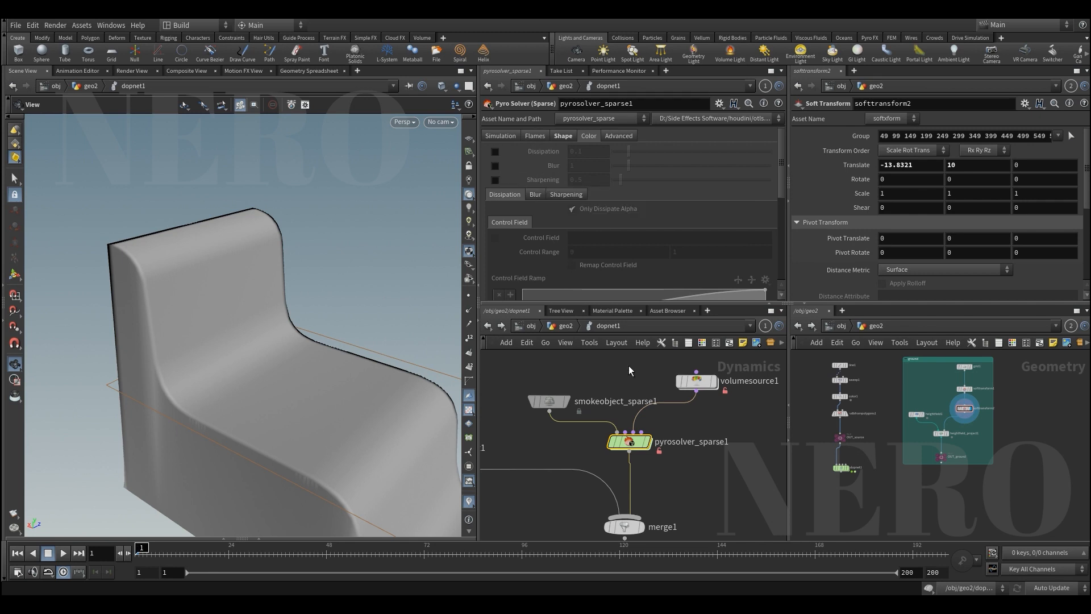
scroll(629, 392, "down", 2)
left_click(675, 385)
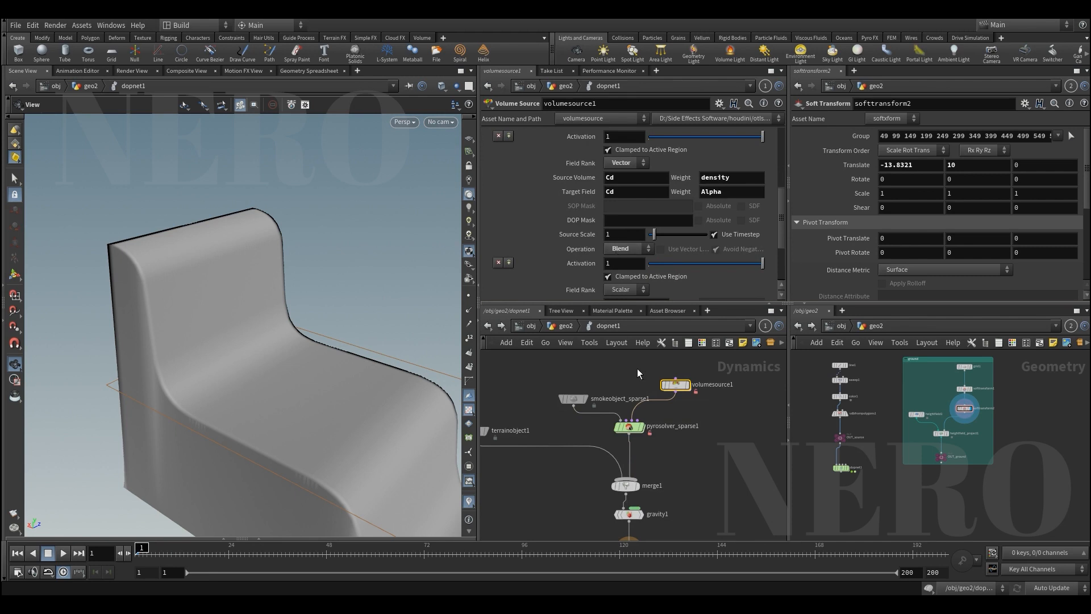
Set the sparse smoke object's voxel size to 0.4
scroll(637, 368, "down", 2)
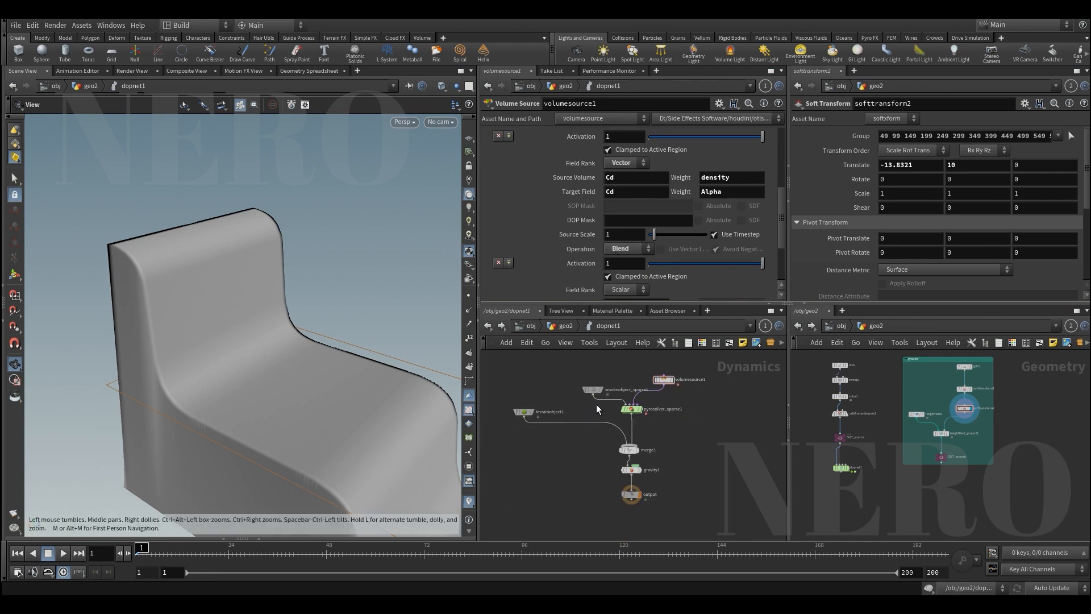
left_click_drag(589, 403, 591, 405)
left_click(576, 177)
type("0.")
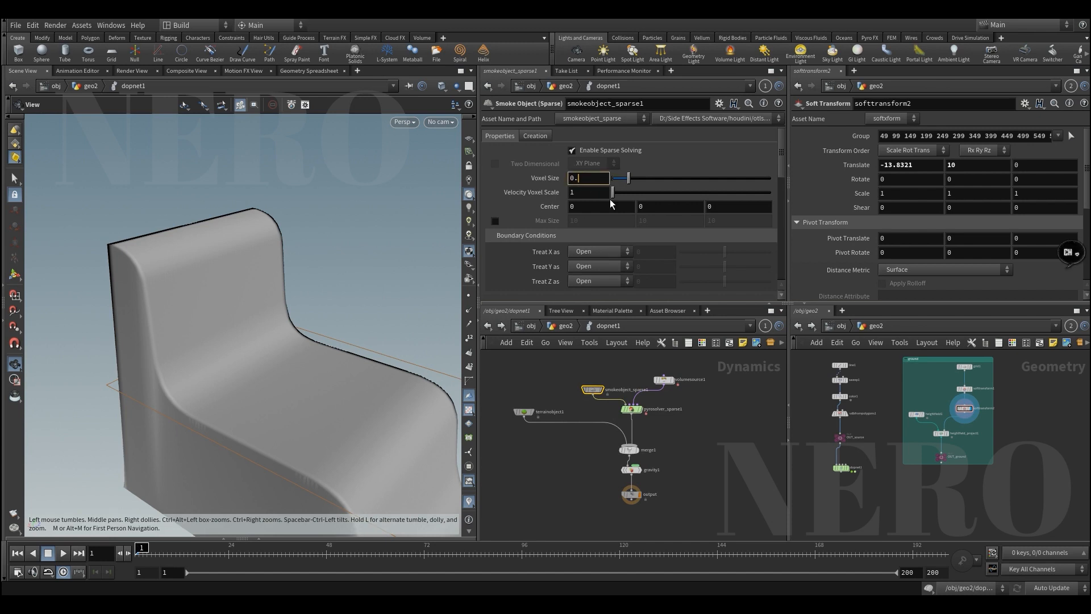
type("24")
key("Return")
Link the voxel size of vdbfrompolygons1 to the smoke object's voxel size as a reference, and return to the DOP network
right_click(594, 180)
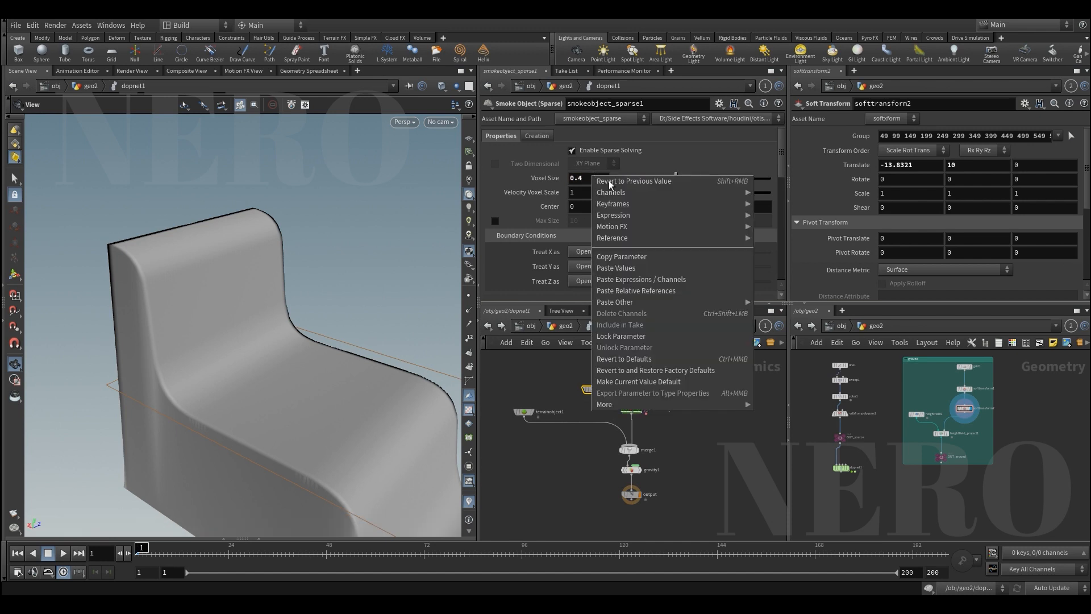
left_click(636, 256)
left_click(564, 325)
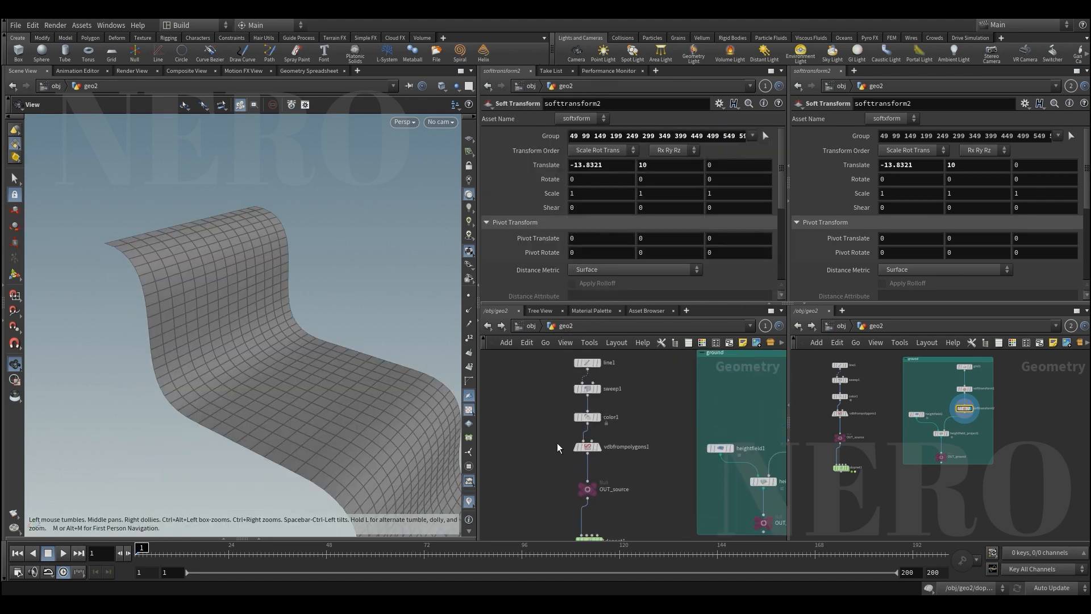
left_click(587, 447)
right_click(542, 133)
left_click(595, 249)
left_click(488, 325)
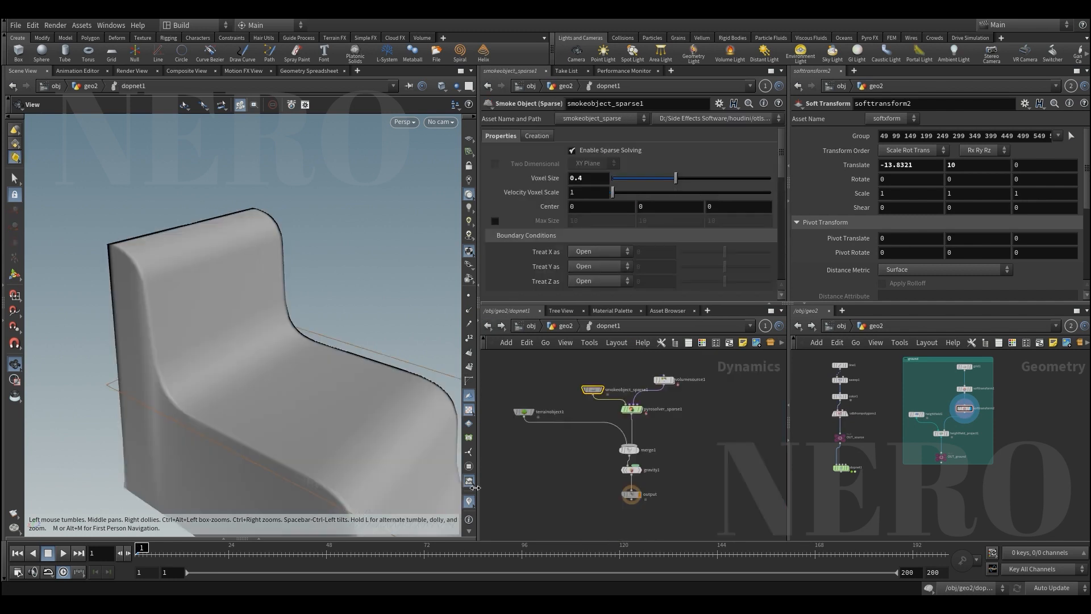
Replay the simulation from the first frame, examine the smoke flowing over the ground, and return to the geo2 network
left_click(537, 556)
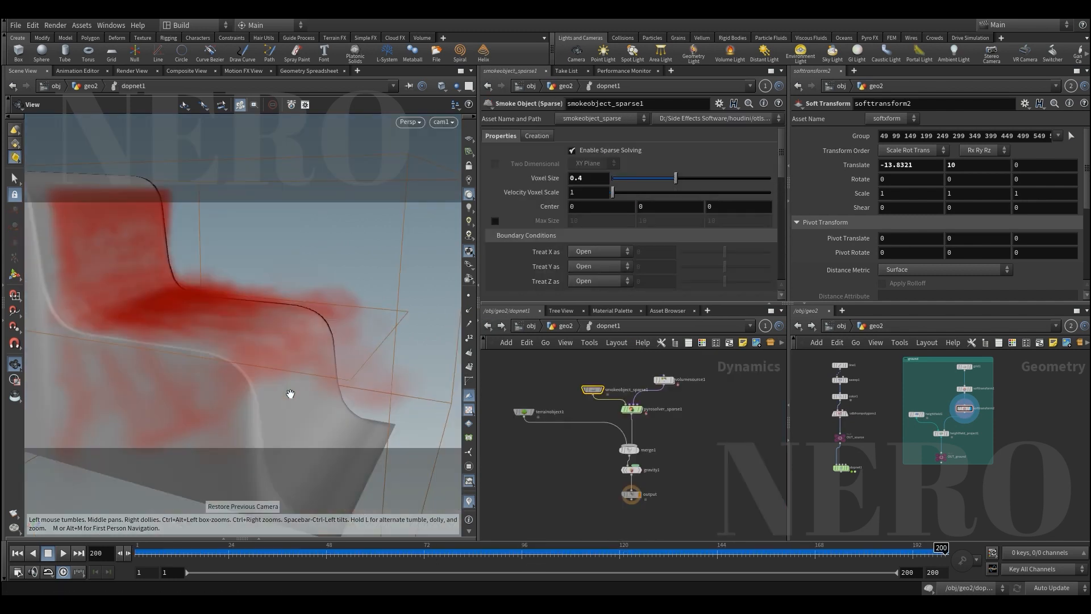
key("ctrl+Up")
key("Up")
left_click_drag(296, 552, 3, 478)
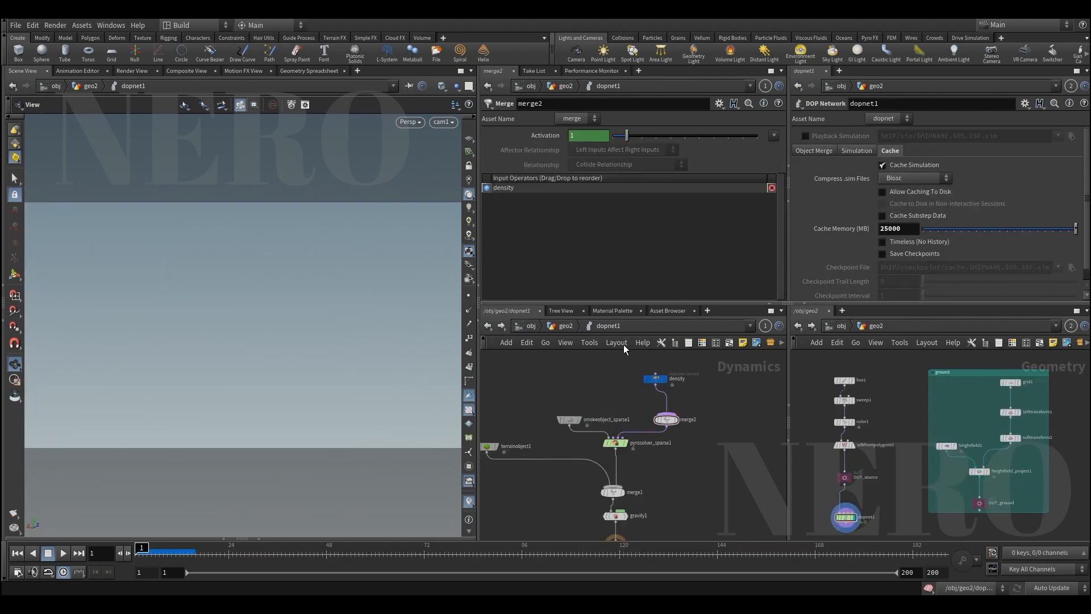
left_click(566, 330)
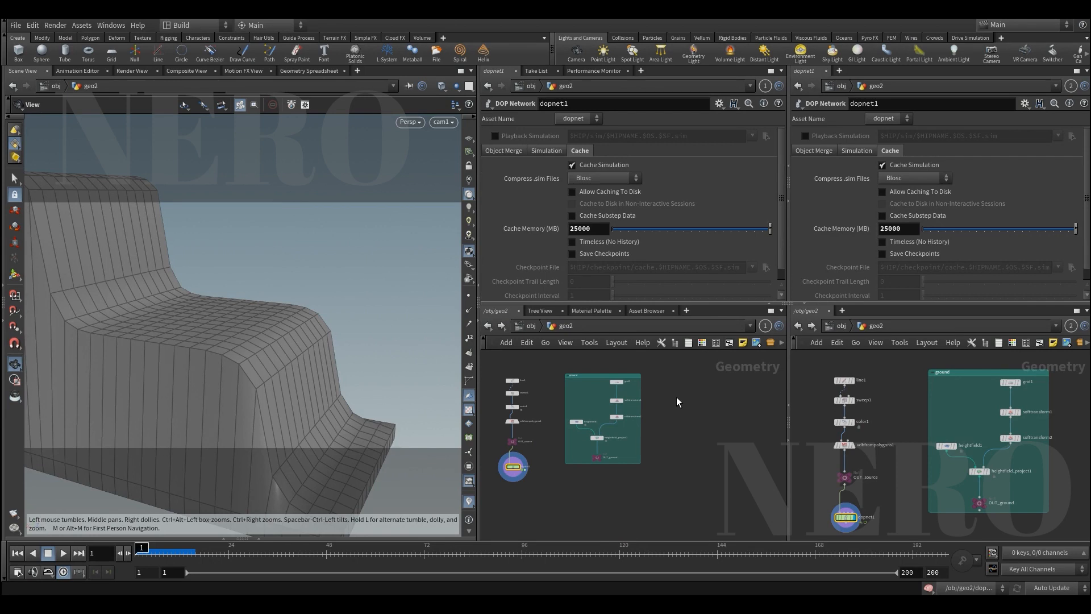
Copy the color collision network box and its downstream nodes from colorful_smoke_sim into geo2, placing them beside the ground network
left_click(843, 326)
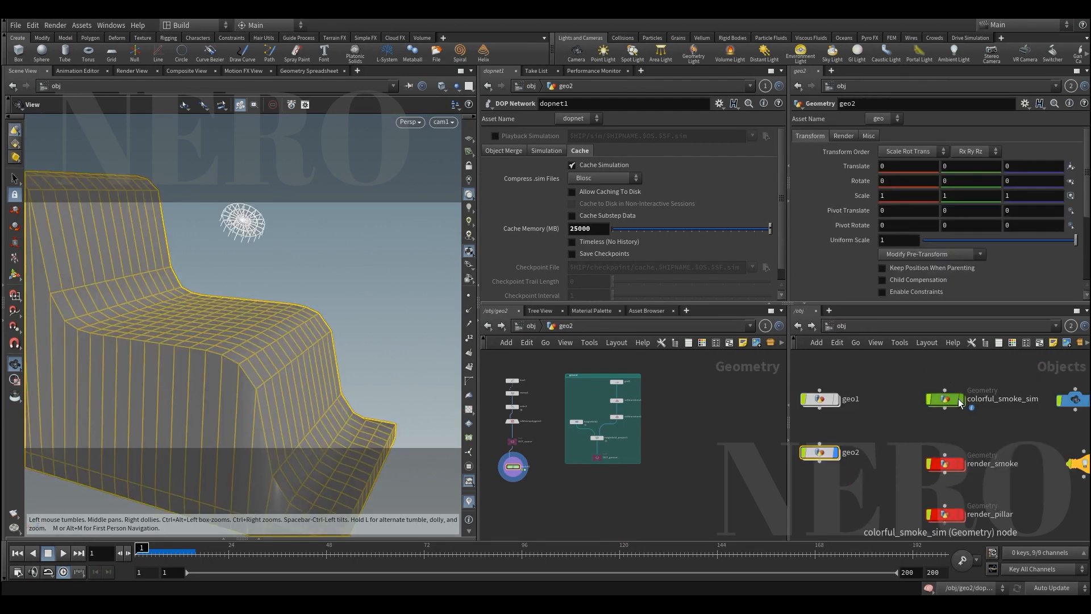
double_click(958, 398)
left_click_drag(997, 366, 892, 504)
middle_click_drag(892, 339, 899, 366)
left_click_drag(899, 366, 998, 535)
key("ctrl+c")
key("ctrl+v")
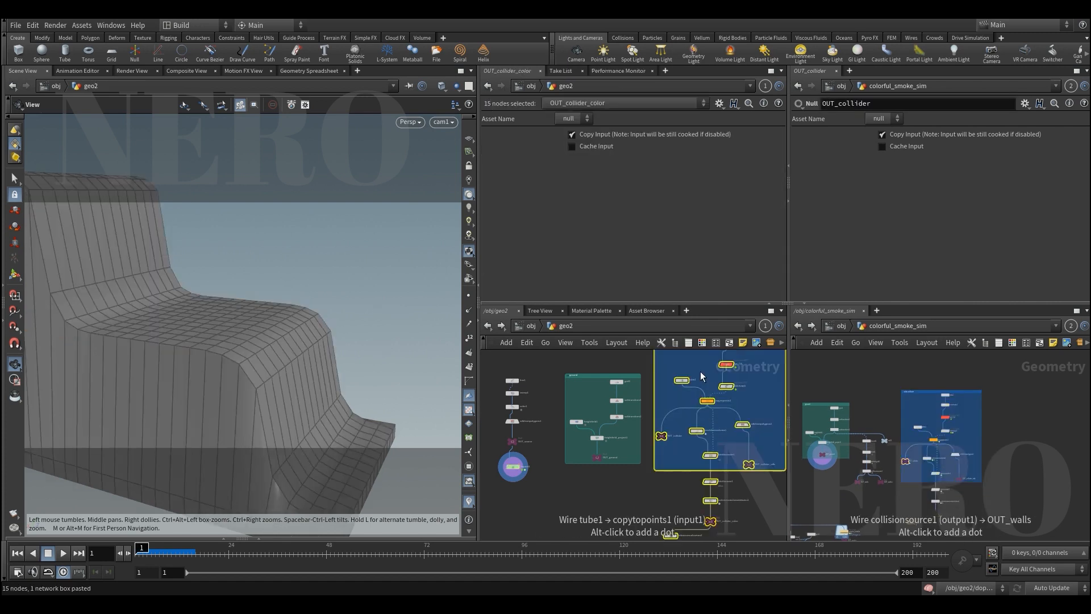
middle_click_drag(702, 374, 700, 421)
left_click_drag(693, 373, 691, 424)
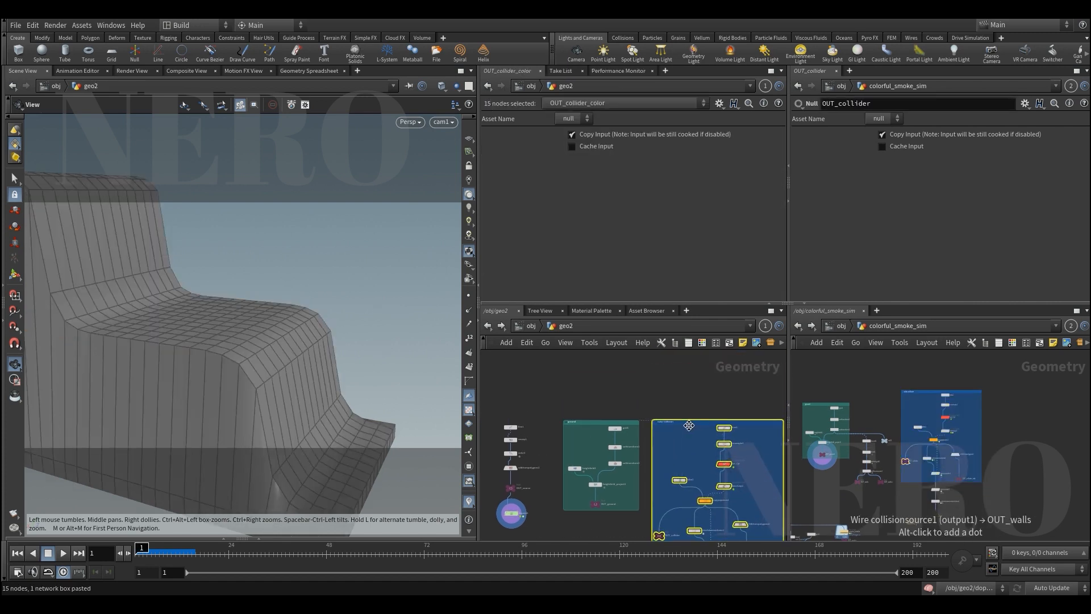
scroll(685, 419, "up", 5)
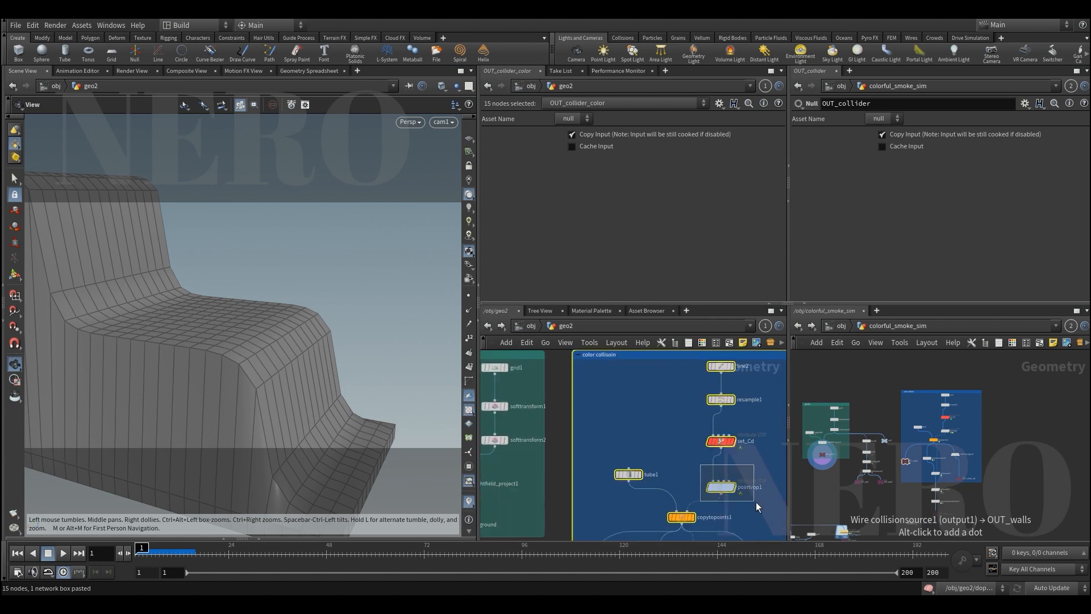
Bypass pointvop1 in the color collision network and display the line2 node
left_click_drag(756, 506, 755, 504)
middle_click_drag(675, 434, 668, 472)
left_click(720, 404)
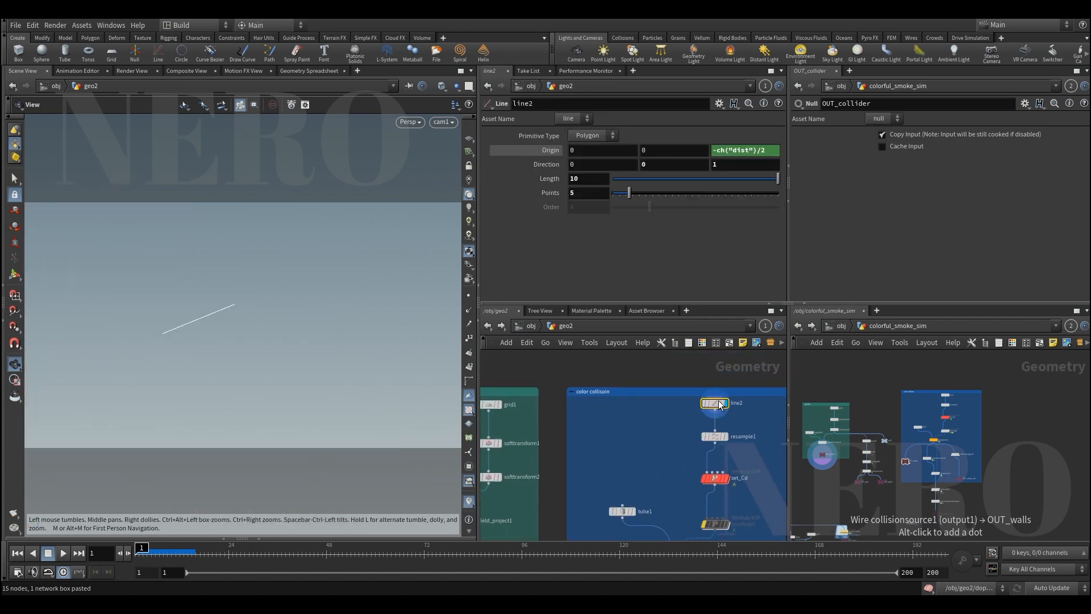
mouse_move(197, 308)
left_mouse_down()
mouse_move(166, 317)
mouse_move(195, 317)
left_mouse_up()
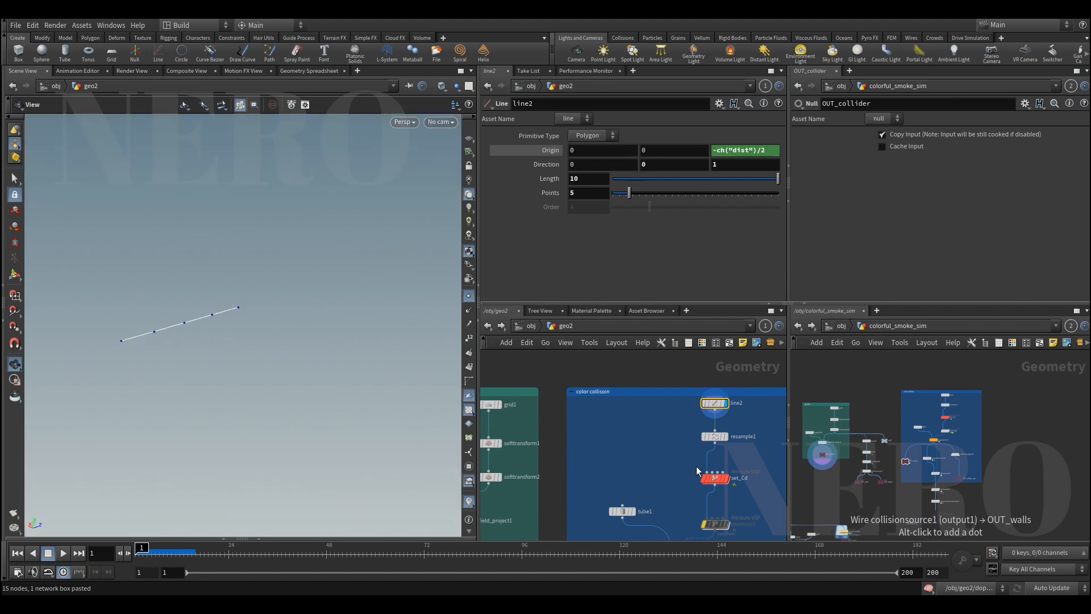
Display the set_Cd node's colored line and check resample1's Curve U Attribute setting
middle_click_drag(664, 459, 661, 413)
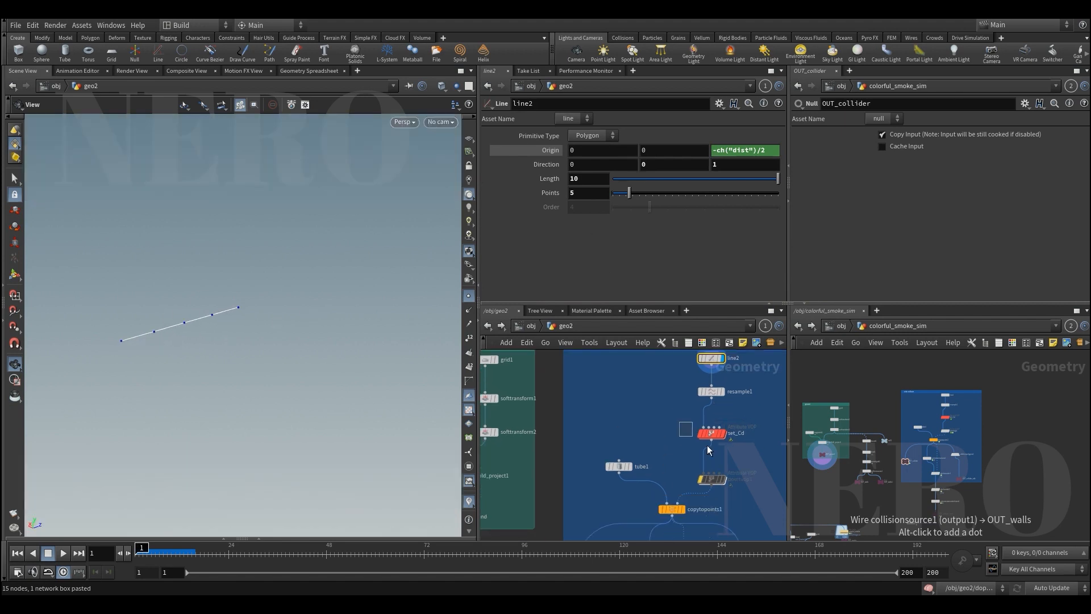
left_click_drag(707, 446, 711, 449)
key("r")
left_click_drag(673, 378, 711, 398)
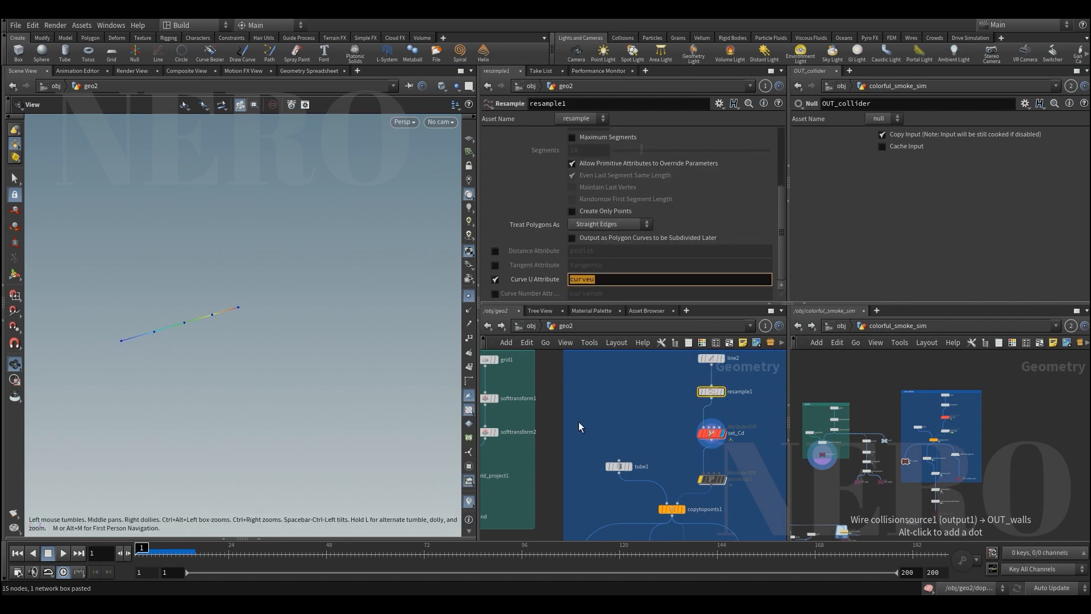
Display copytopoints1, frame the colored pillars and turn off the viewport's point markers
middle_click_drag(660, 456, 663, 395)
left_click_drag(628, 452, 711, 457)
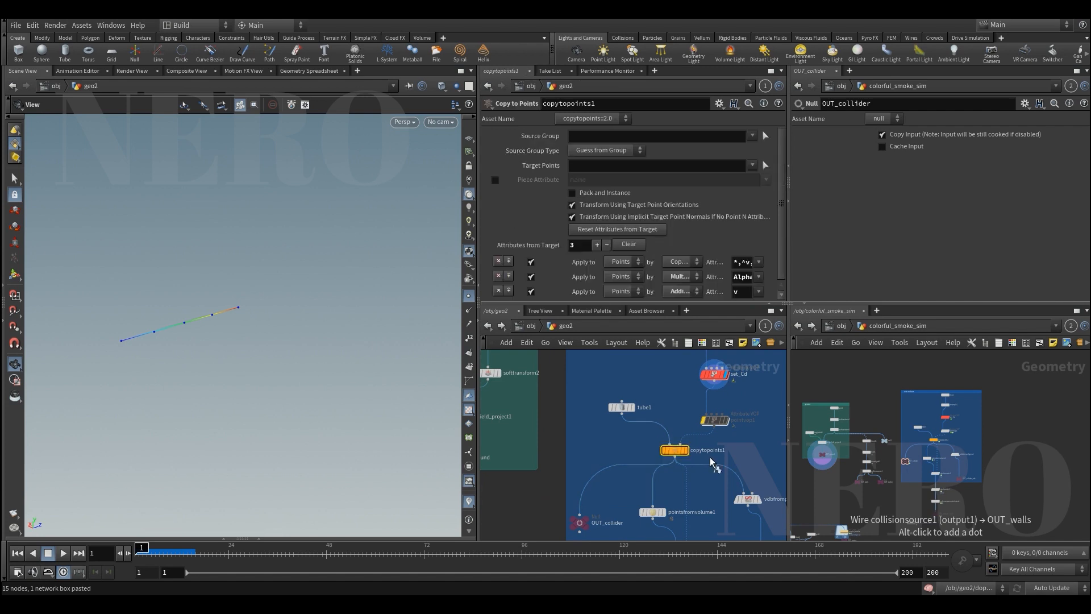
key("r")
middle_click_drag(199, 295, 249, 314)
scroll(248, 314, "up", 2)
right_click(248, 314)
left_click(470, 296)
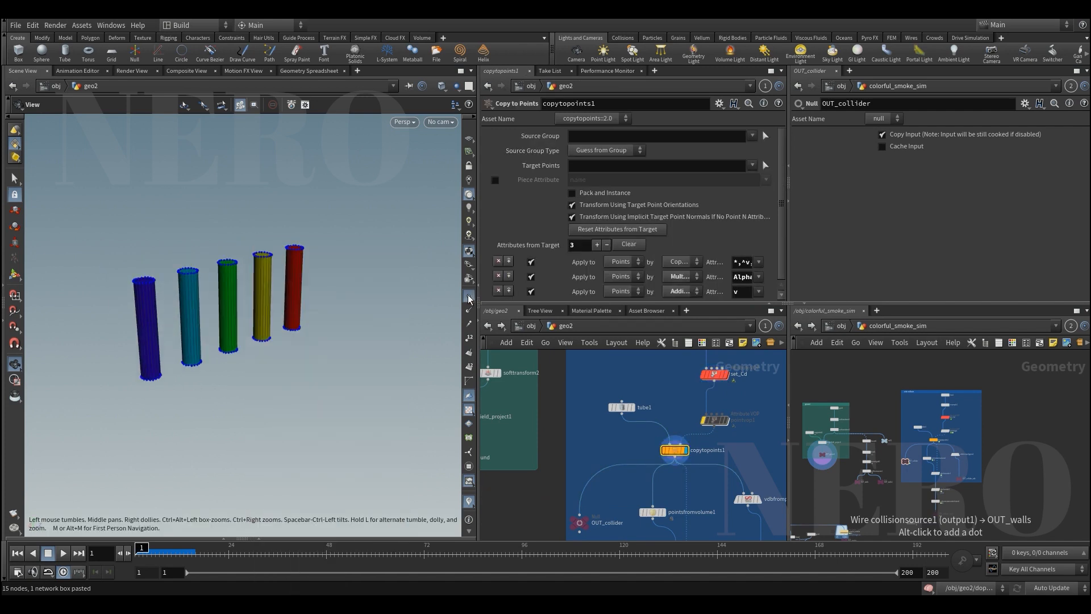
left_click_drag(312, 547, 137, 448)
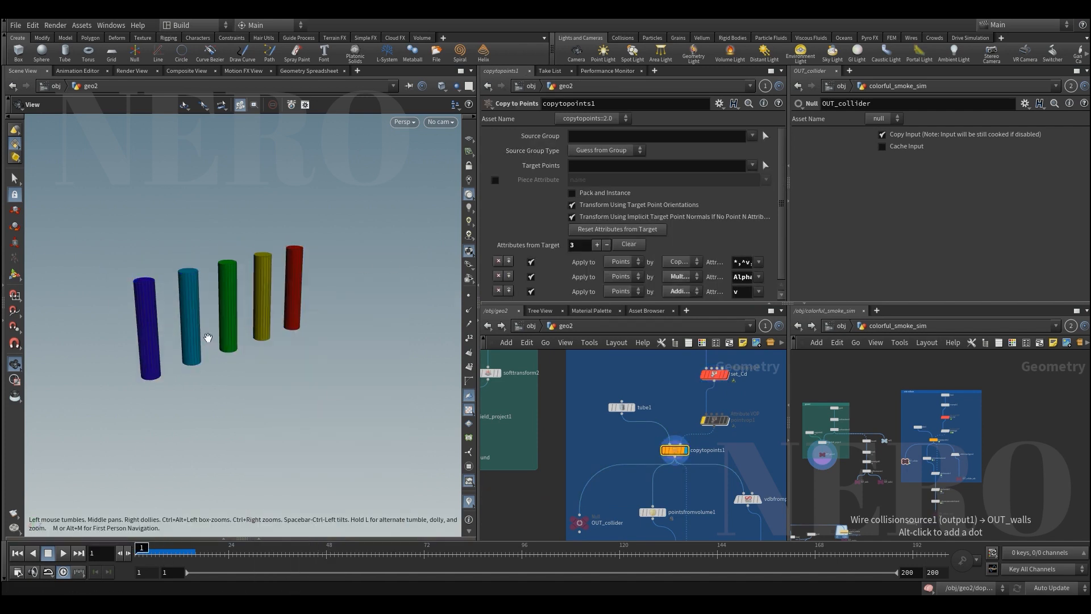
Delete the OUT_collider null and the VDB from Polygons branch below copytopoints1
middle_click_drag(585, 434, 570, 358)
scroll(585, 385, "down", 3)
left_click_drag(717, 367, 683, 483)
key("Delete")
left_click(565, 414)
key("Delete")
mouse_move(595, 384)
middle_mouse_down()
mouse_move(600, 404)
mouse_move(589, 407)
mouse_move(586, 384)
middle_mouse_up()
scroll(619, 388, "up", 2)
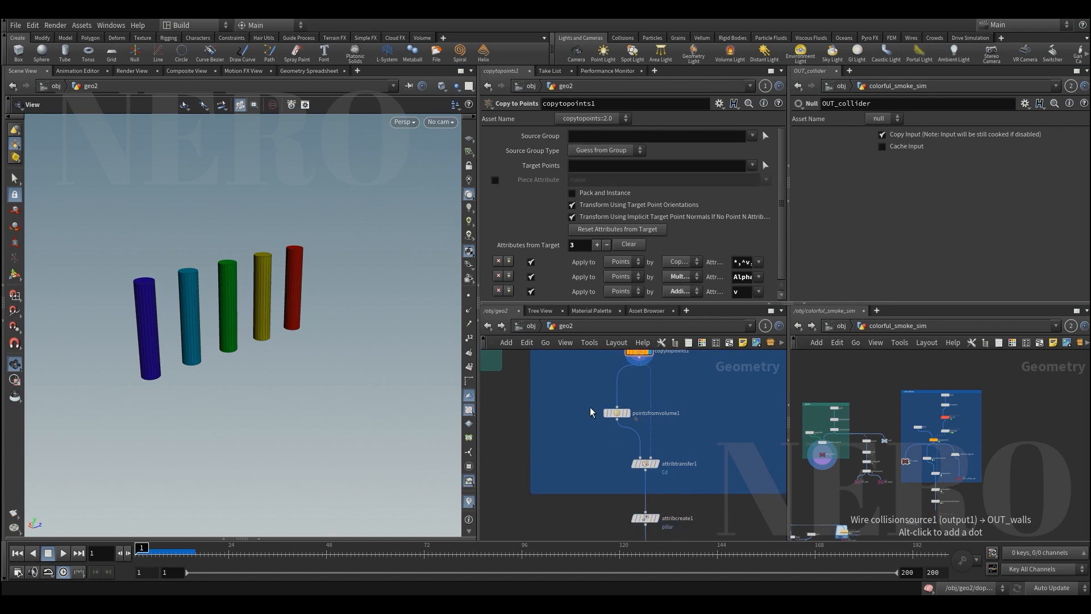
Display pointsfromvolume1 and attribtransfer1 in turn to examine the pillars' points and their transferred color
left_click(627, 413)
left_click_drag(243, 298, 236, 311)
right_click_drag(201, 309, 231, 252)
right_click(230, 257)
middle_click_drag(606, 452, 601, 425)
left_click(641, 436)
left_click_drag(259, 318, 238, 317)
Bypass the attribcreate1 node that adds the pillar attribute
middle_click_drag(597, 503, 589, 437)
left_click(630, 454)
key("q")
Set volumerasterizeattributes1 to rasterize only the Cd attribute, then display the node and check its info
left_click(614, 448)
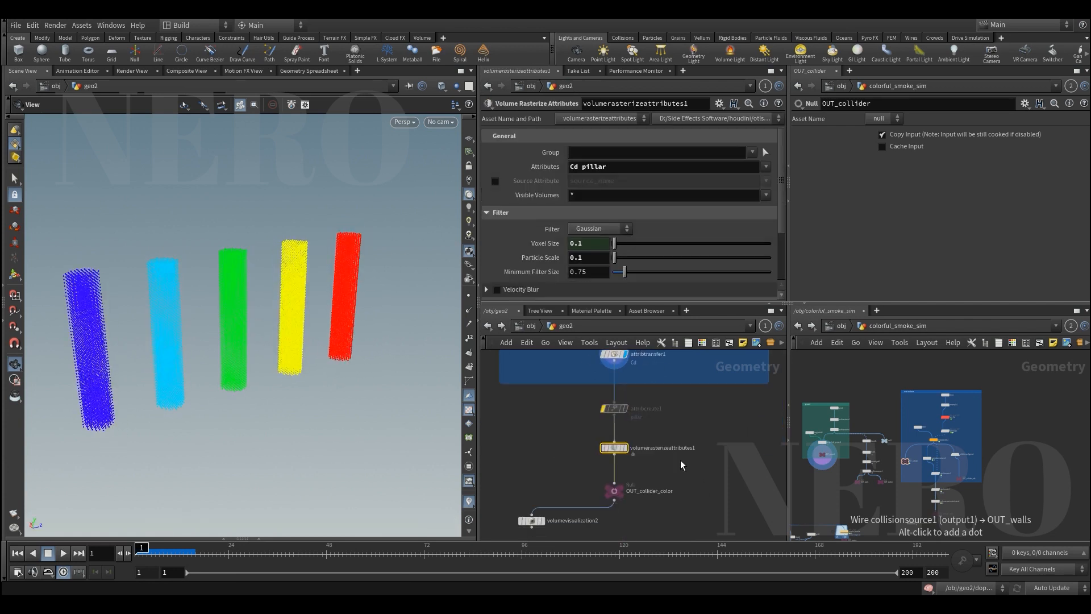
double_click(595, 166)
key("BackSpace")
key("BackSpace")
key("Return")
key("r")
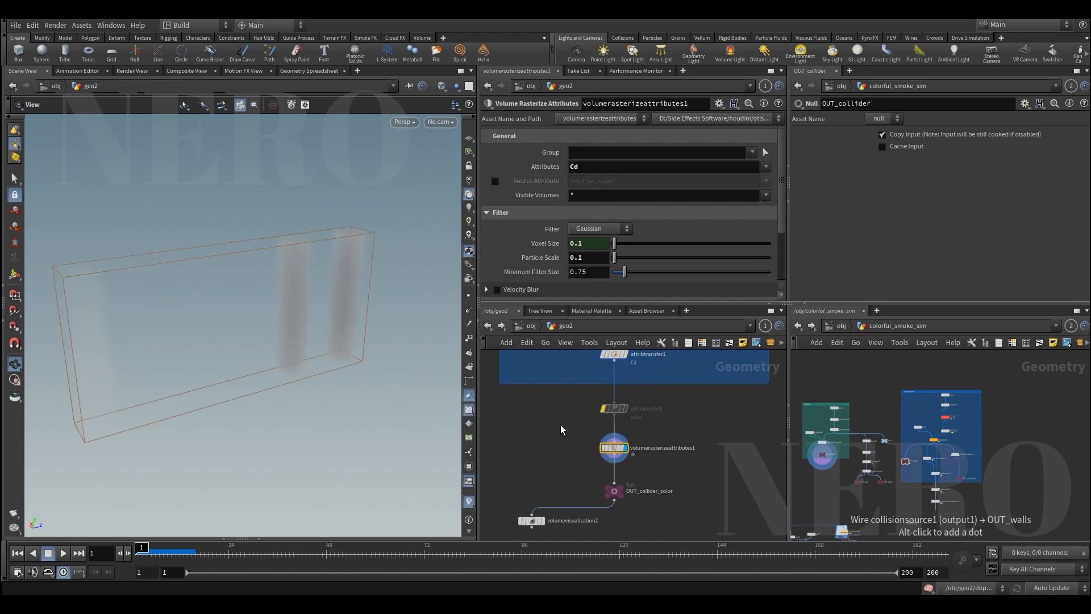
left_click(596, 447)
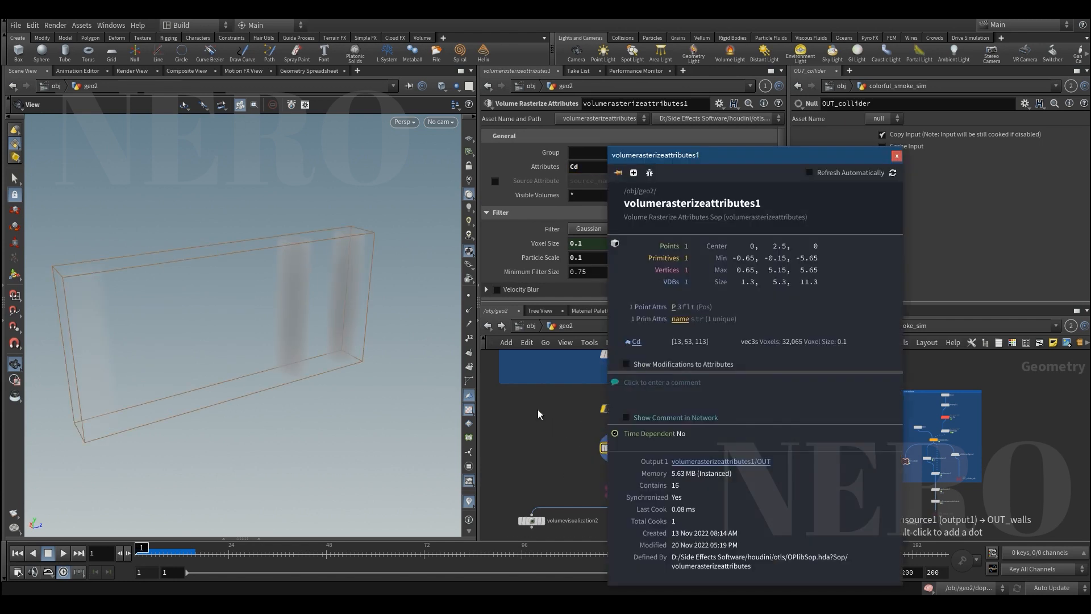
left_click(580, 466)
Copy the OUT_collider_color null, enter dopnet1 and select the density volume source
left_click(650, 492)
key("ctrl+c")
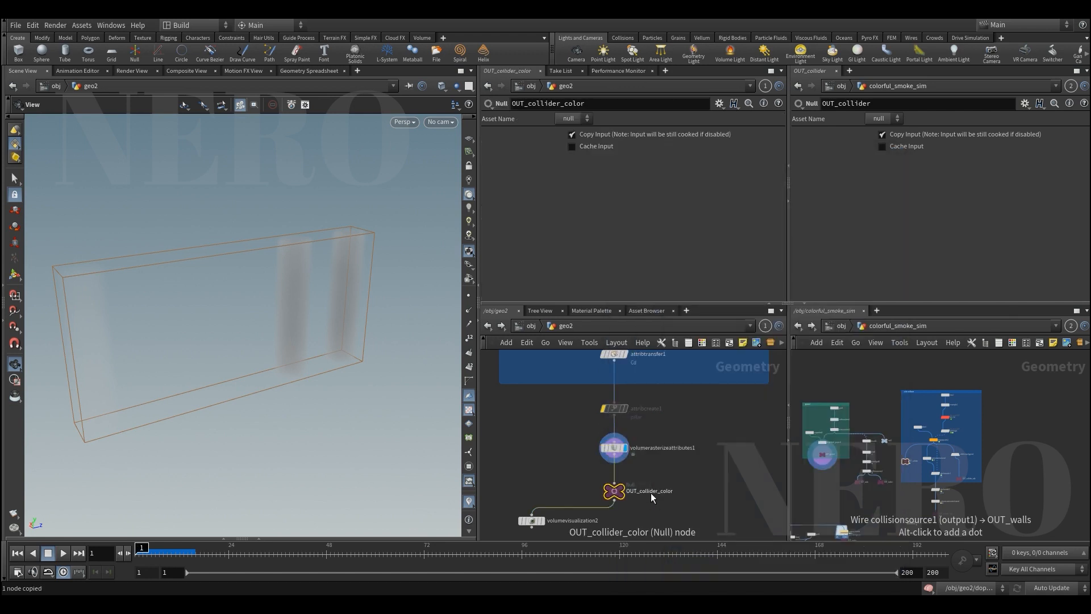
scroll(650, 492, "down", 3)
middle_click_drag(553, 458, 603, 461)
scroll(571, 418, "up", 4)
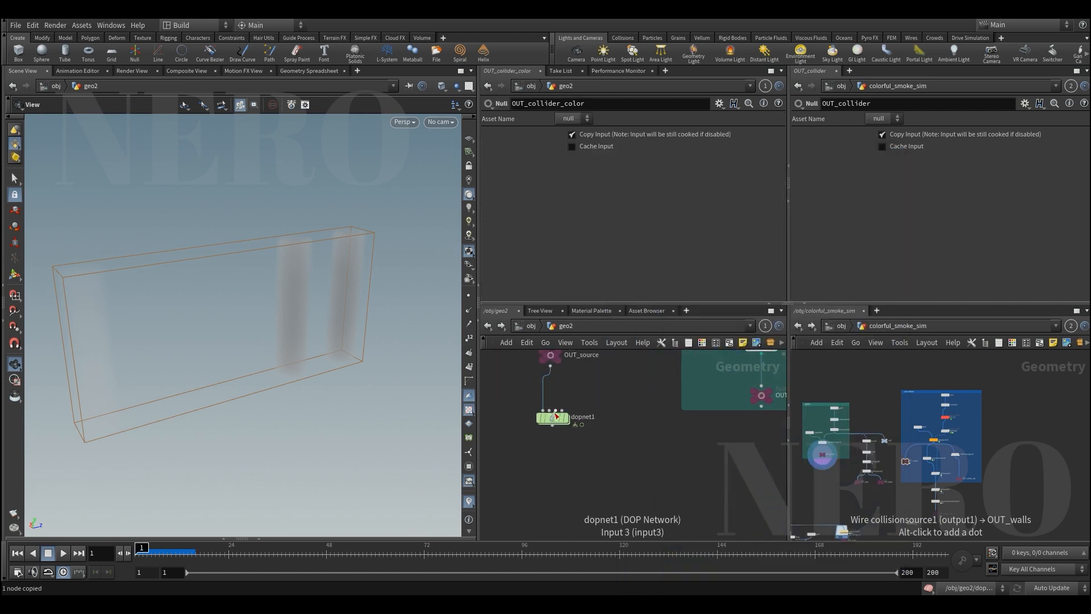
double_click(554, 419)
middle_click_drag(715, 390, 654, 426)
left_click(593, 411)
scroll(581, 427, "up", 2)
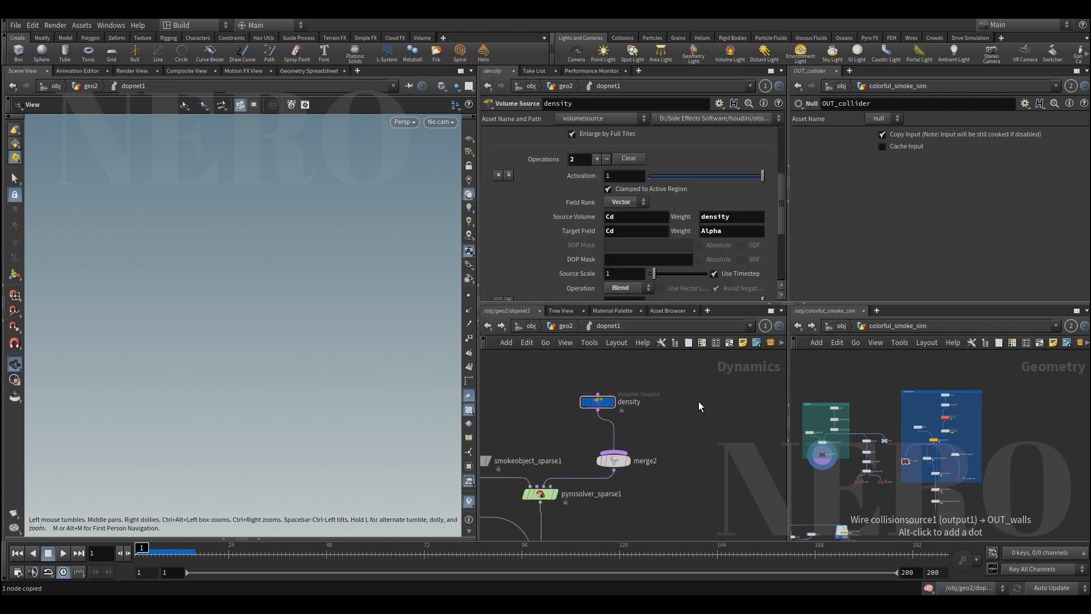
Add a Volume Source node named Cd with its SOP path set to /obj/geo2/OUT_collider_color
key("Tab")
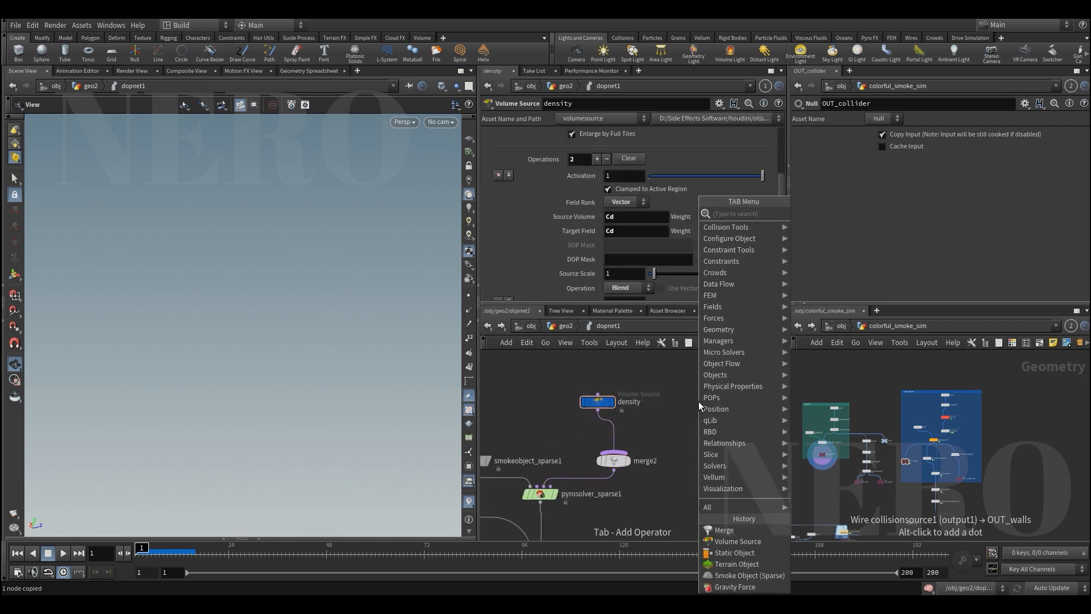
type("vo")
key("Return")
left_click(698, 401)
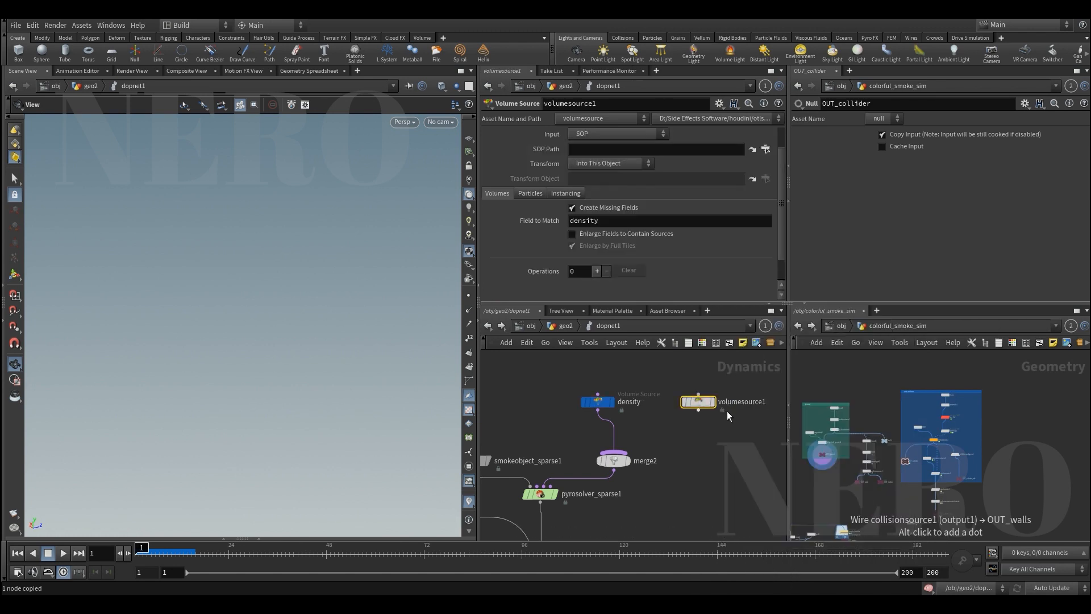
double_click(733, 402)
type("Cd")
key("Return")
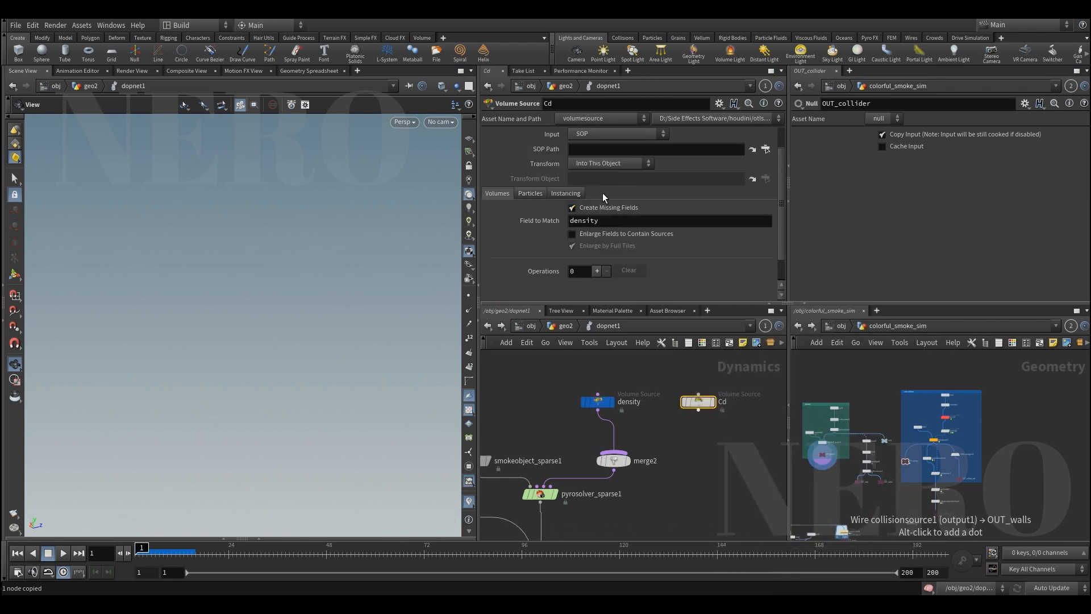
left_click(593, 149)
key("ctrl+v")
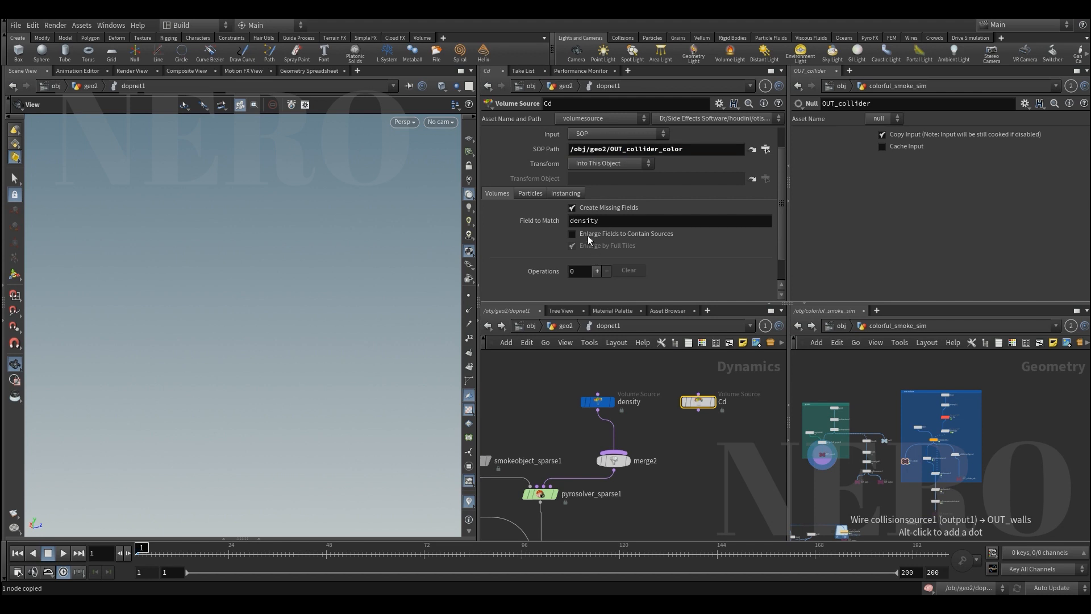
Add one operation to the Cd source with Vector field rank, source volume Cd and target field Cd
scroll(596, 245, "down", 1)
left_click(597, 241)
scroll(596, 244, "down", 3)
left_click(625, 201)
left_click(626, 224)
left_click(629, 216)
type("Cd")
key("Tab")
type("Cd")
key("Return")
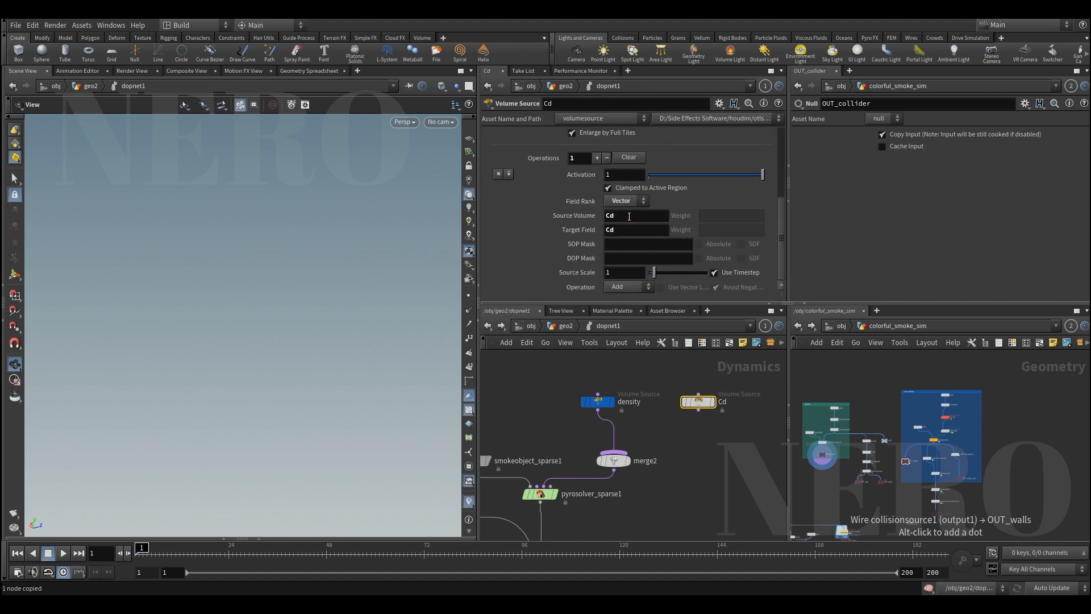
Set the Cd source's operation to Blend, with density as the source weight and Alpha as the target weight
left_click(617, 293)
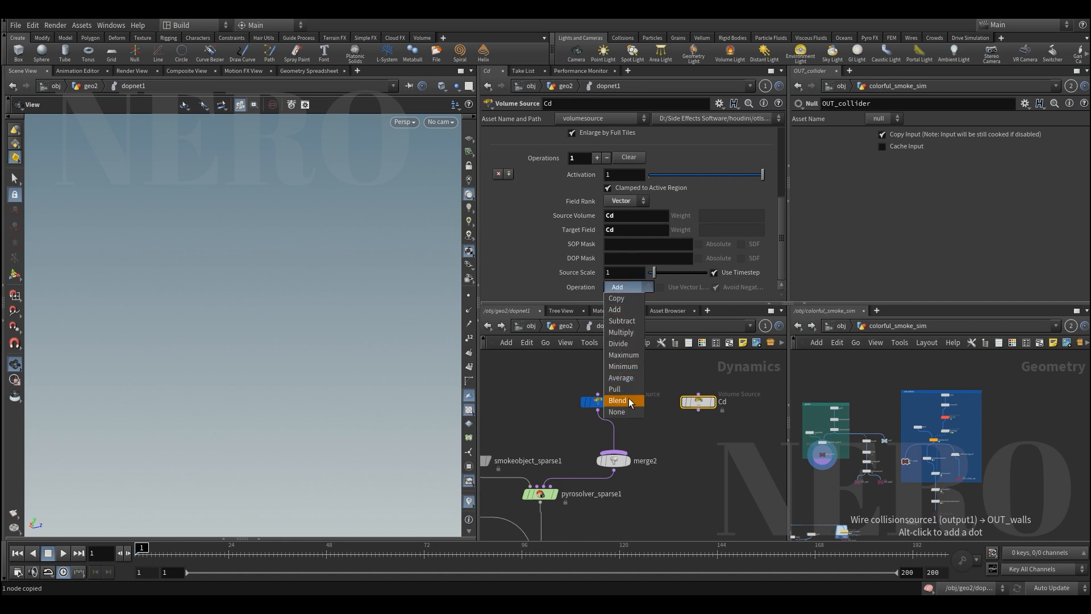
left_click(623, 379)
left_click(728, 216)
type("density")
key("Tab")
key("Tab")
type("Alpha")
key("Return")
Wire the Cd volume source into merge2, color the node blue and tidy its position
left_click_drag(698, 409, 615, 452)
key("c")
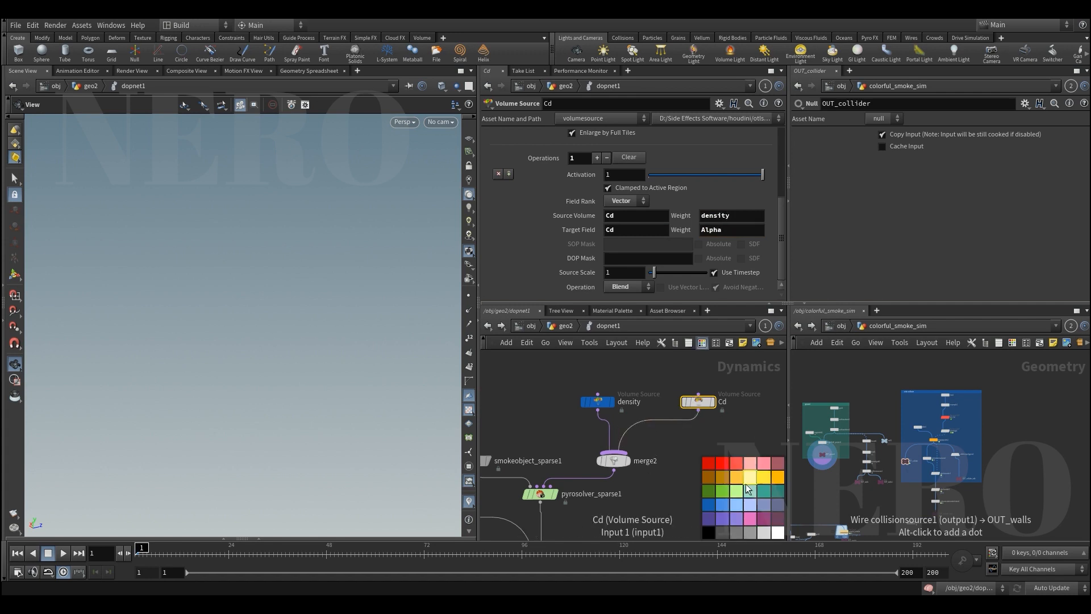
left_click(713, 517)
left_click_drag(699, 401, 705, 428)
scroll(676, 481, "down", 5)
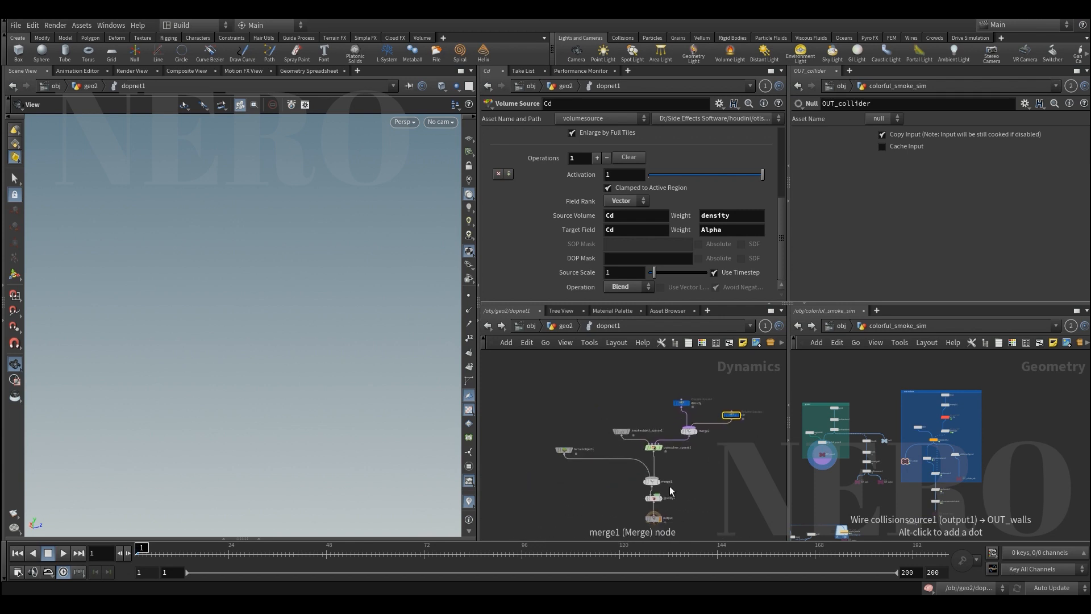
scroll(670, 487, "up", 2)
Save the scene and switch the viewport to look through cam1
key("ctrl+s")
left_click(430, 126)
left_click(438, 133)
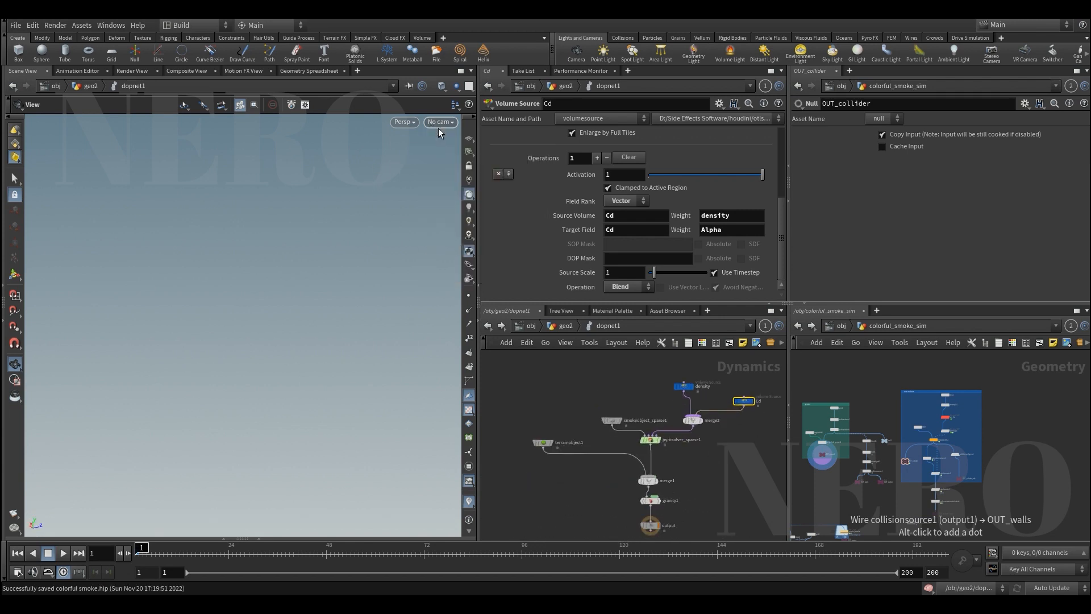
left_click(441, 122)
left_click(449, 131)
Play the simulation briefly, return to the first frame and review the density source's operations
key("Up")
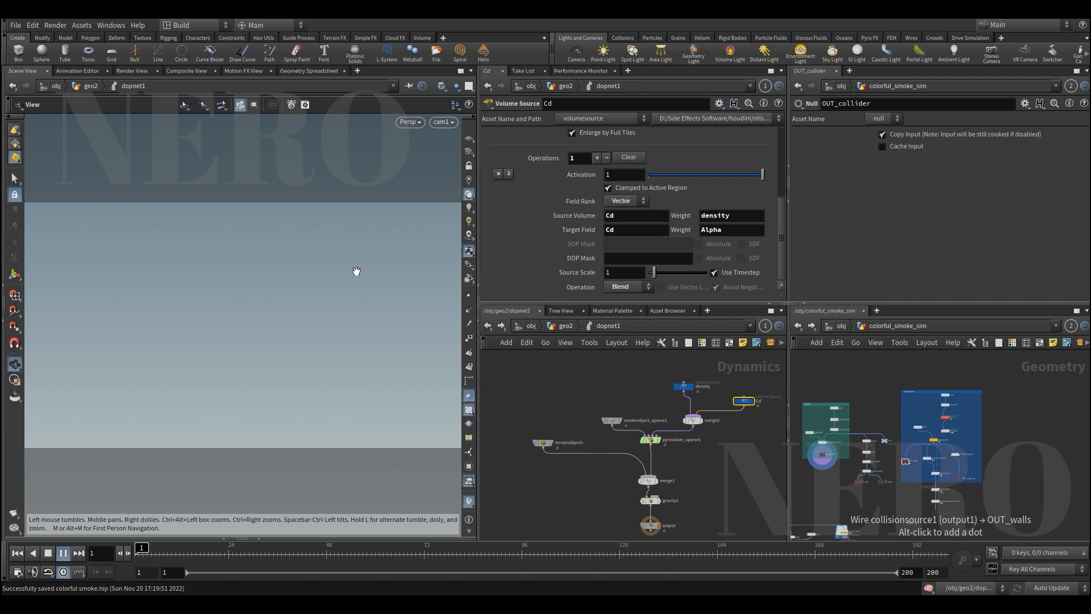
key("Up")
key("ctrl+Up")
scroll(678, 426, "up", 2)
left_click(687, 369)
scroll(547, 216, "down", 3)
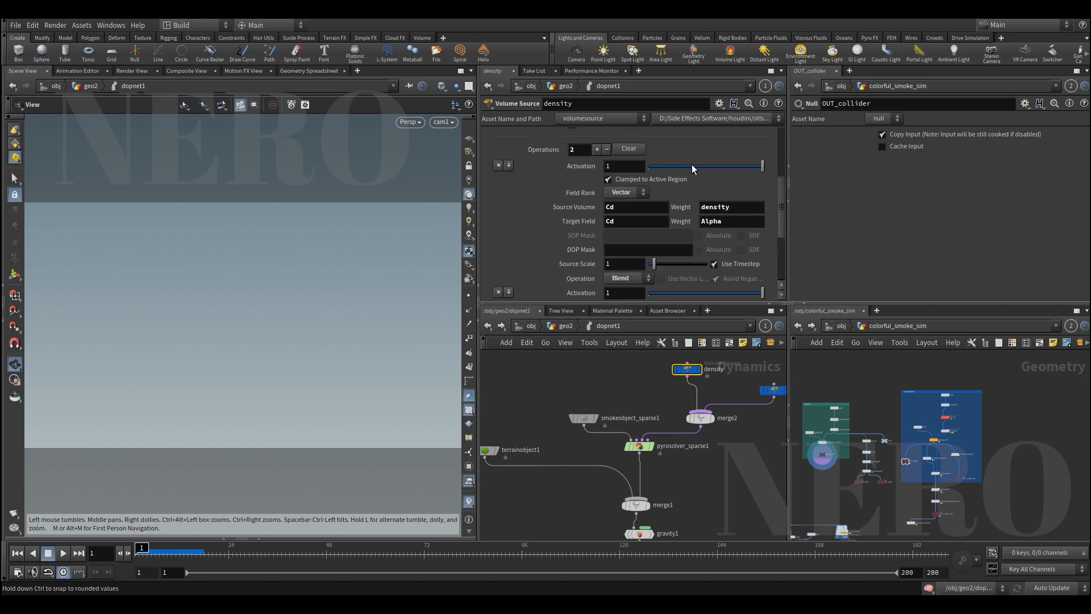
Set the sparse smoke object's voxel size to 0.1 and save the scene
left_click(585, 419)
key("ctrl+s")
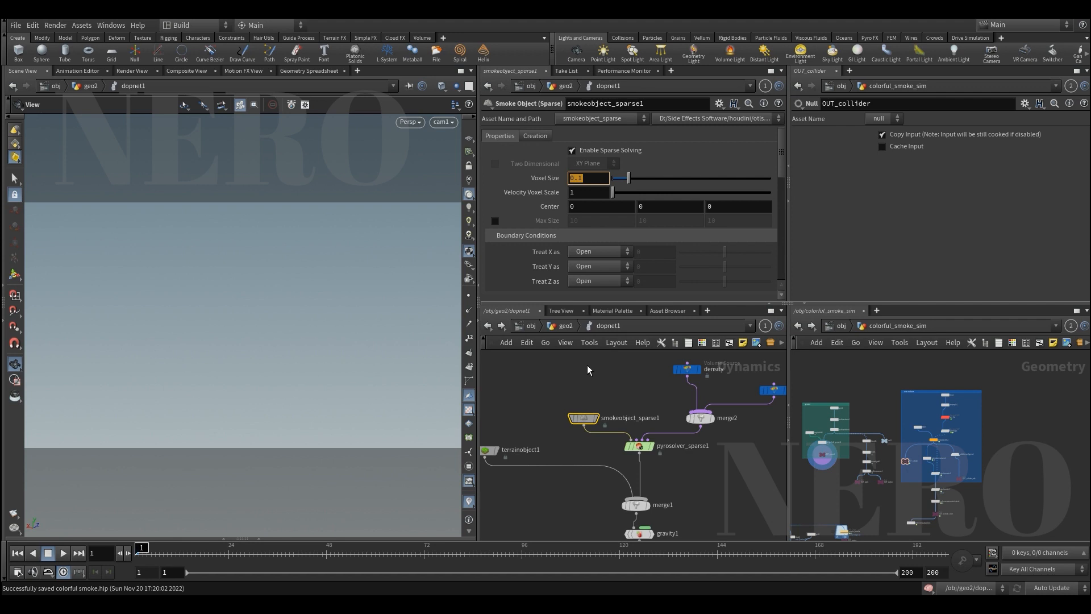
left_click(634, 391)
Run the simulation, scrub the timeline to inspect the smoke, and compare the density and Cd source settings
key("Up")
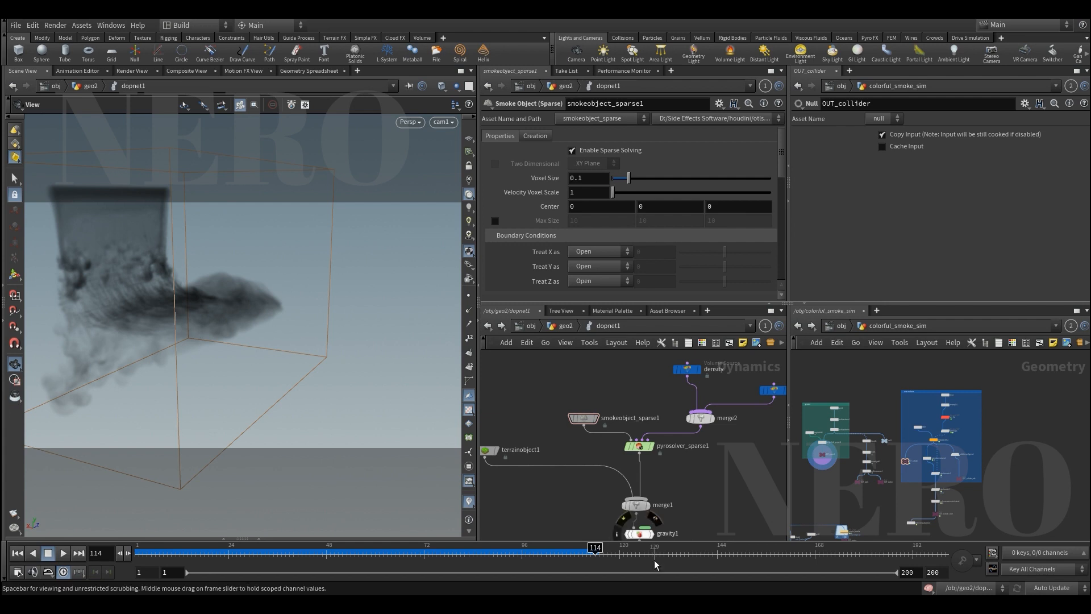
left_click(515, 553)
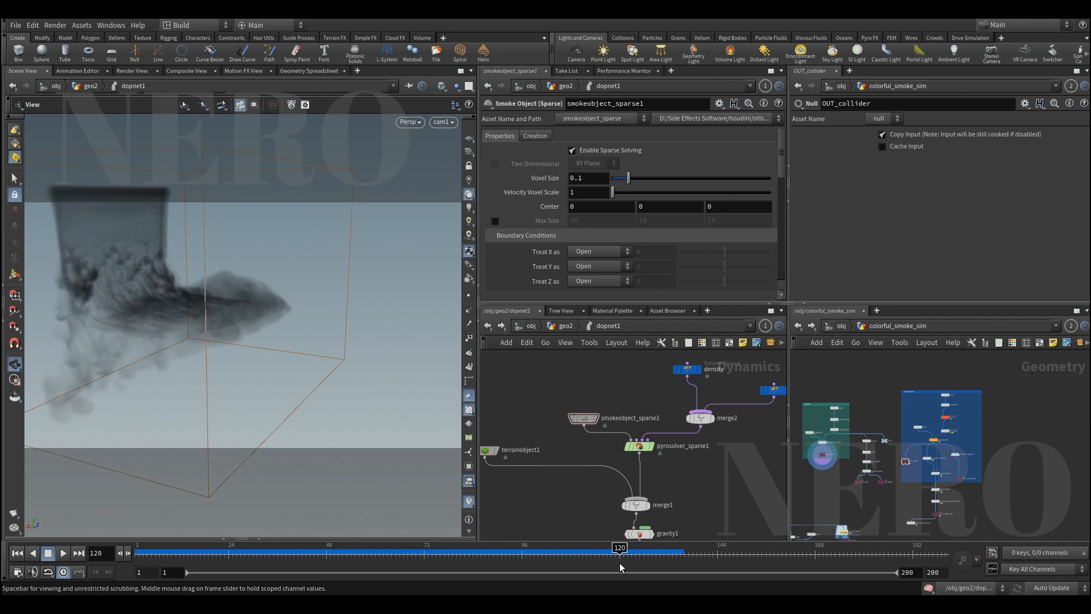
middle_click_drag(700, 499, 647, 518)
left_click(721, 411)
scroll(553, 231, "down", 1)
scroll(554, 230, "down", 1)
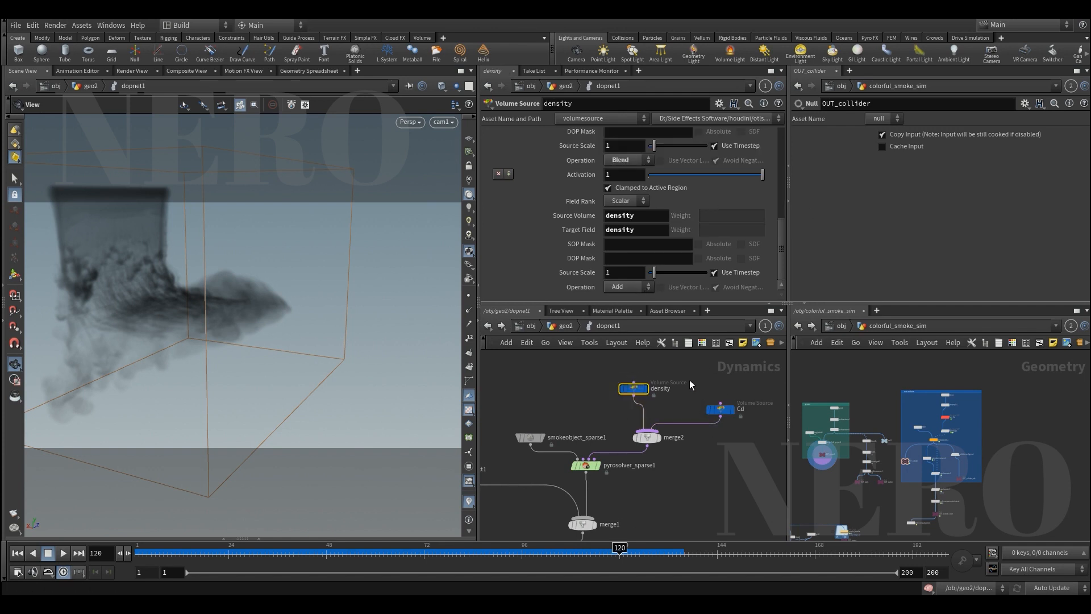
left_click_drag(621, 551, 434, 541)
scroll(731, 448, "up", 3)
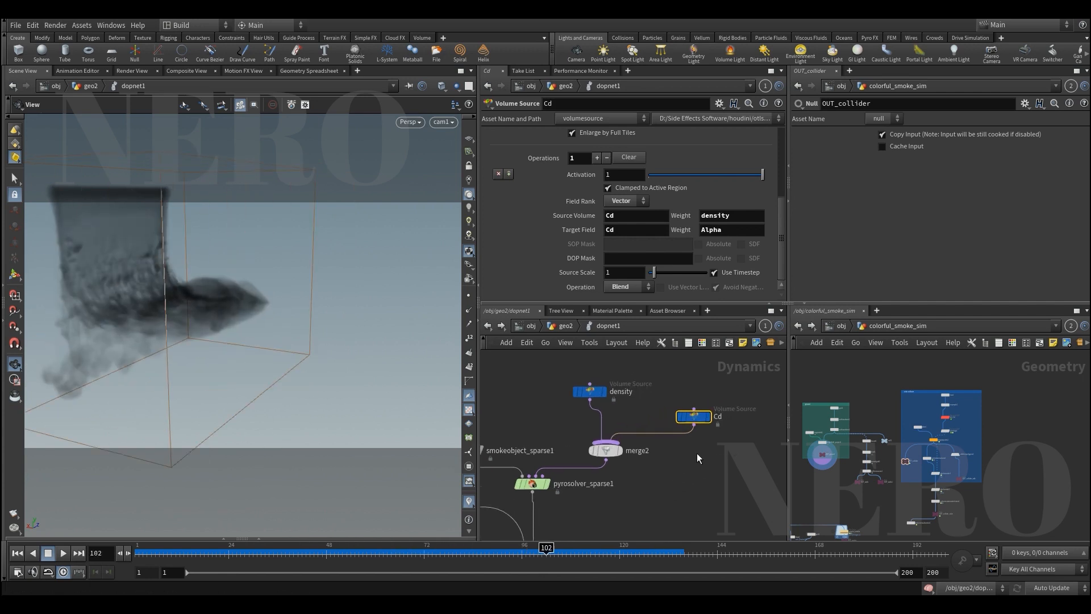
scroll(697, 452, "down", 3)
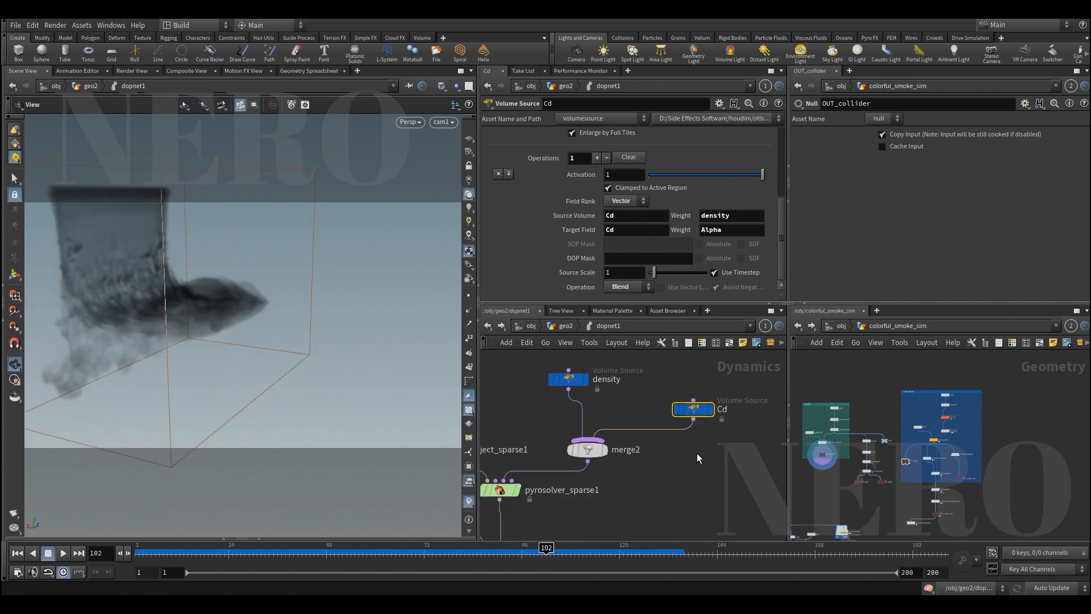
Open the Cd volume source's internal network and examine blend_field's destination field, source SOP, volume name and SOP mask
double_click(694, 410)
scroll(685, 436, "up", 5)
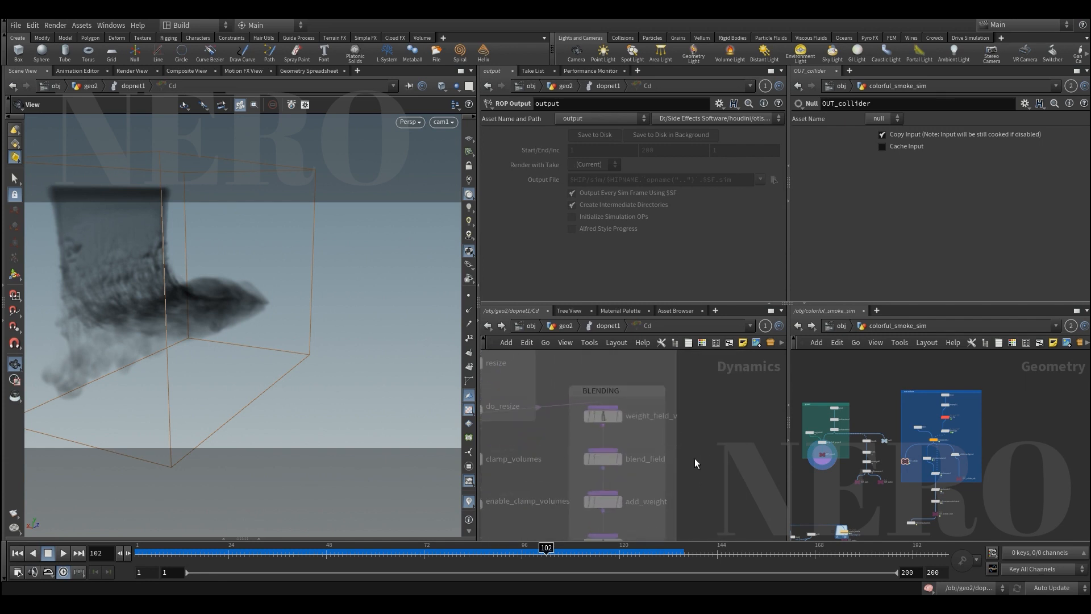
left_click_drag(708, 413, 611, 452)
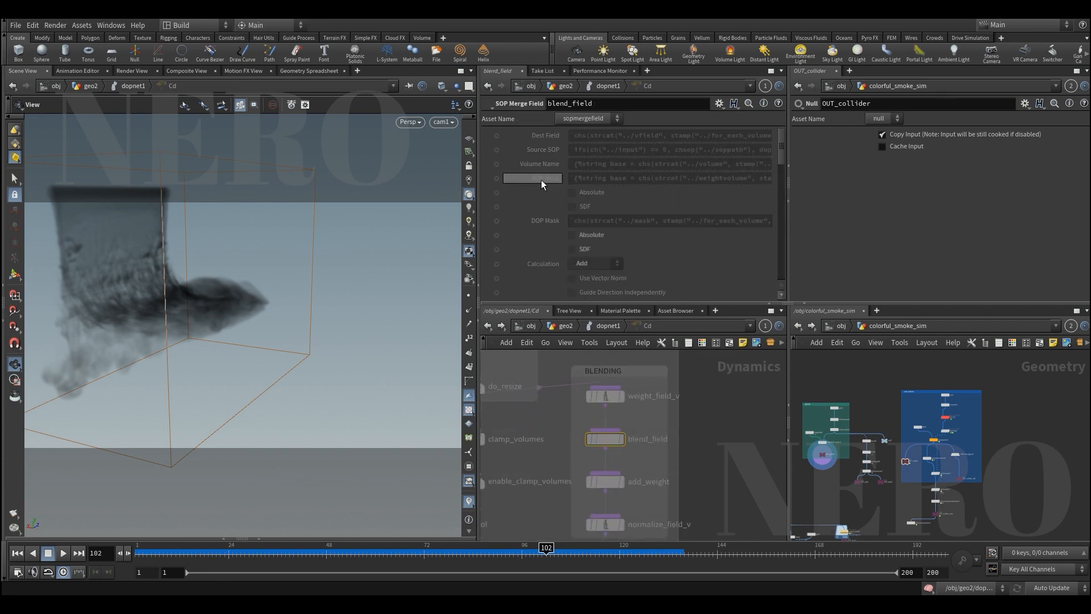
left_click(545, 149)
left_click(546, 137)
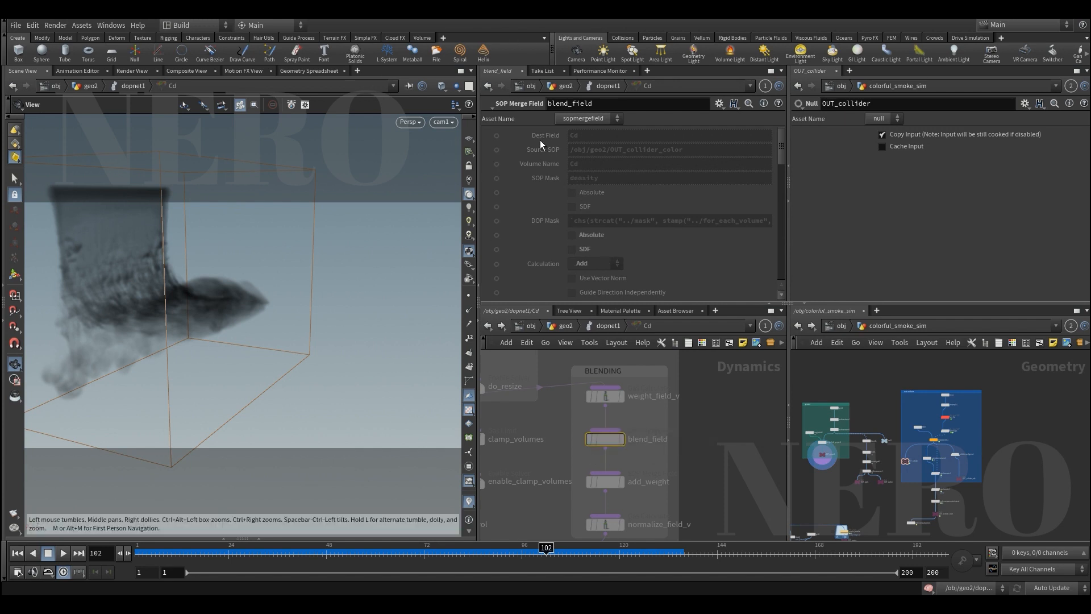
left_click(540, 181)
Open geo2's network in the second network editor and examine the attribute name created by attribcreate1
scroll(892, 448, "up", 5)
scroll(906, 451, "up", 2)
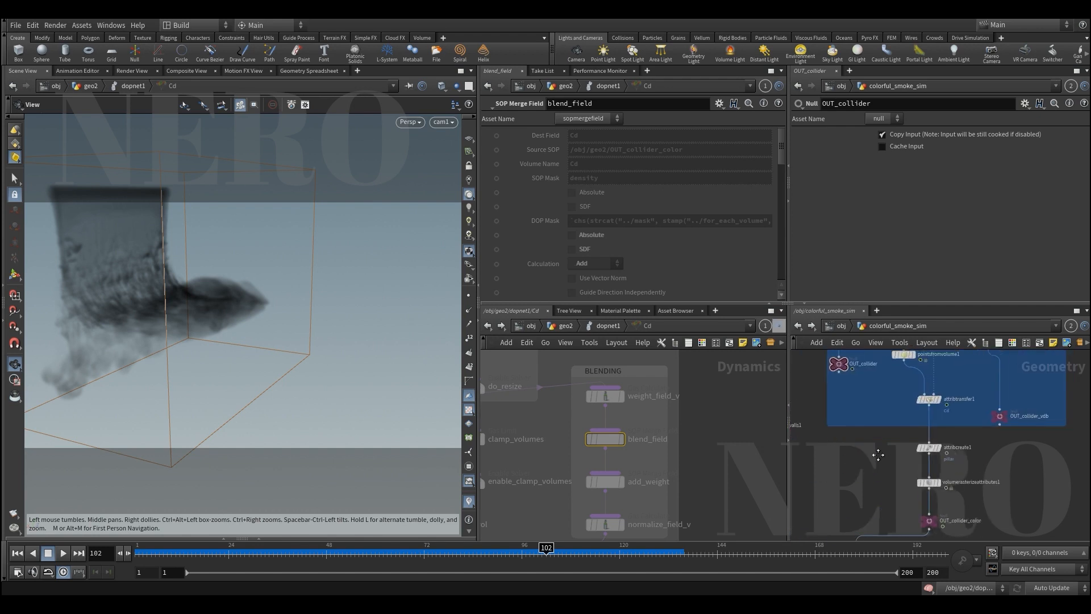
left_click(845, 325)
double_click(848, 440)
middle_click_drag(1012, 495, 975, 448)
scroll(958, 469, "down", 3)
scroll(974, 448, "up", 3)
scroll(948, 476, "up", 3)
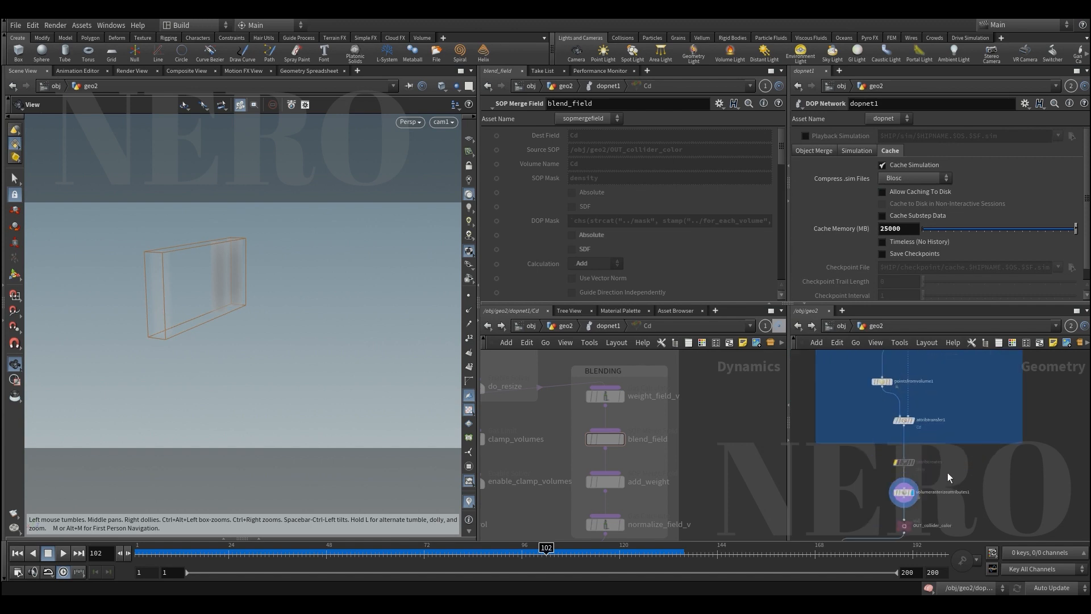
left_click(903, 458)
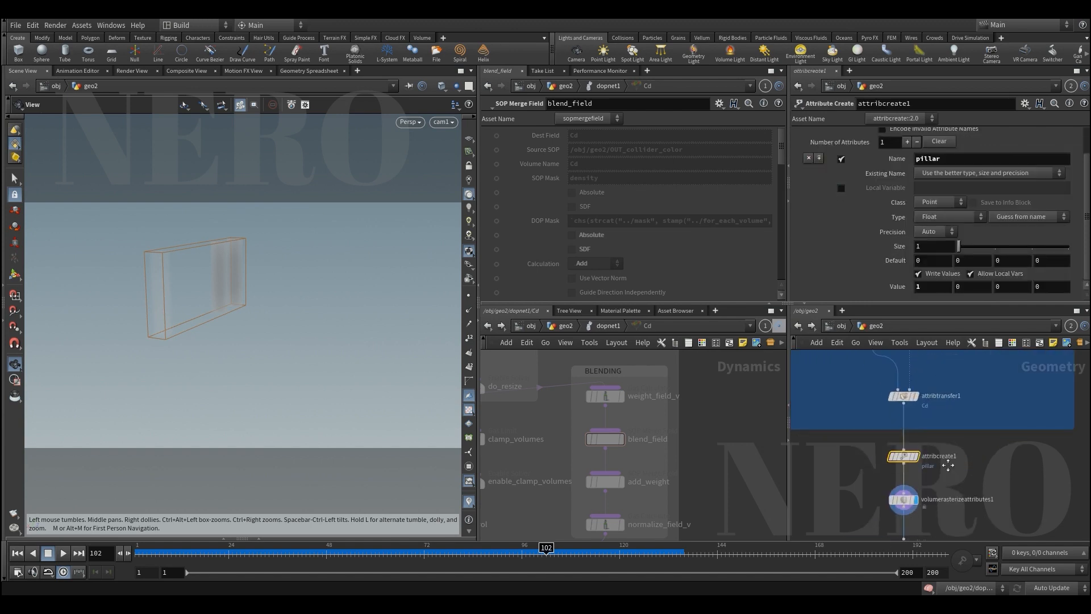
middle_click_drag(948, 465, 957, 438)
left_click_drag(975, 159, 844, 162)
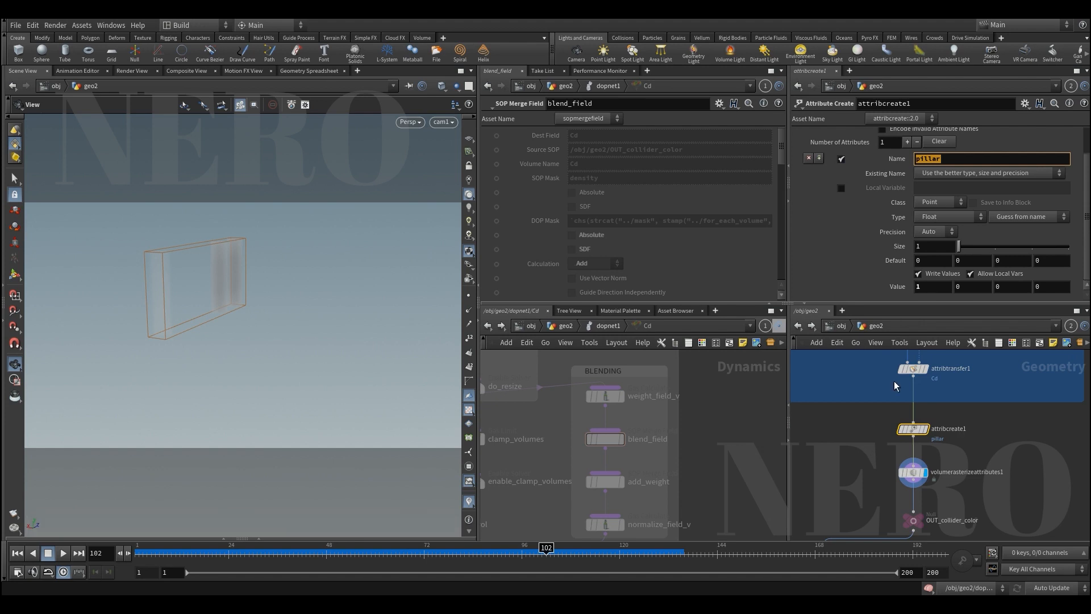
key("Return")
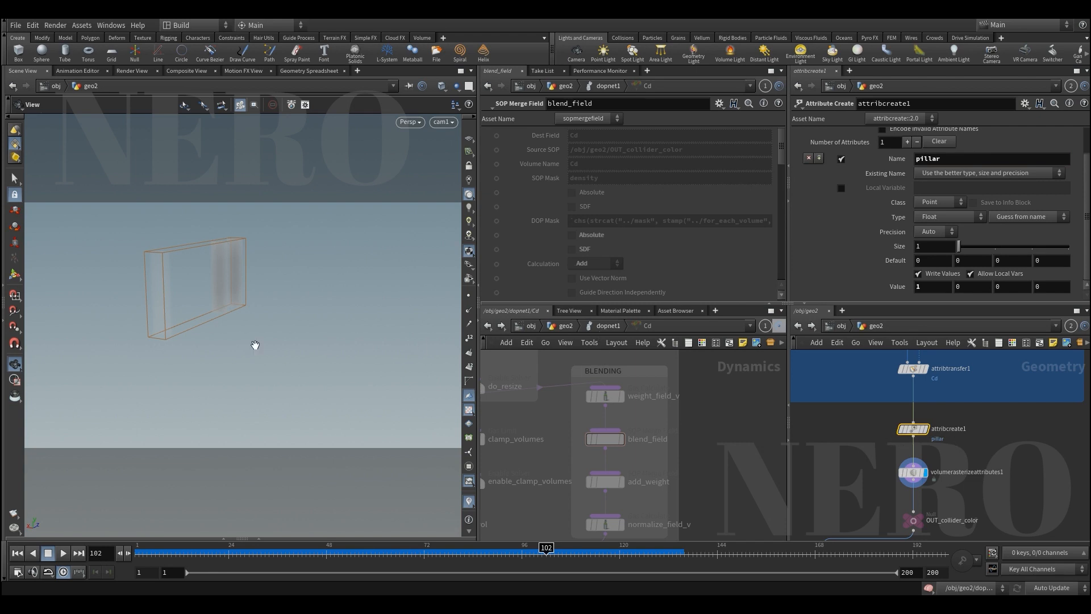
Return from the Cd source to the DOP network and review attribcreate1's attribute name and value
left_click(602, 333)
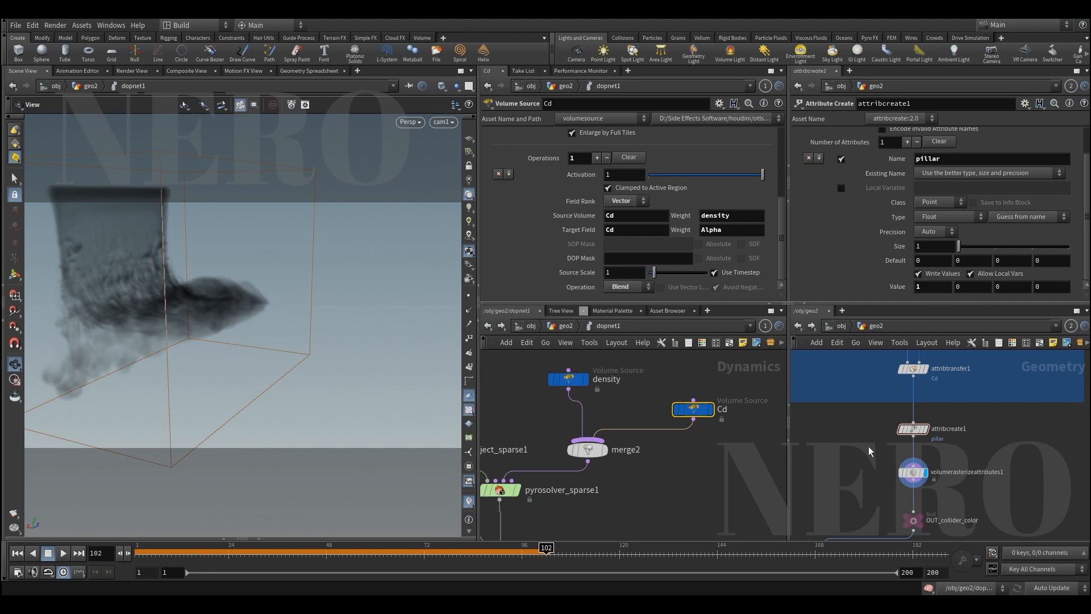
left_click(914, 429)
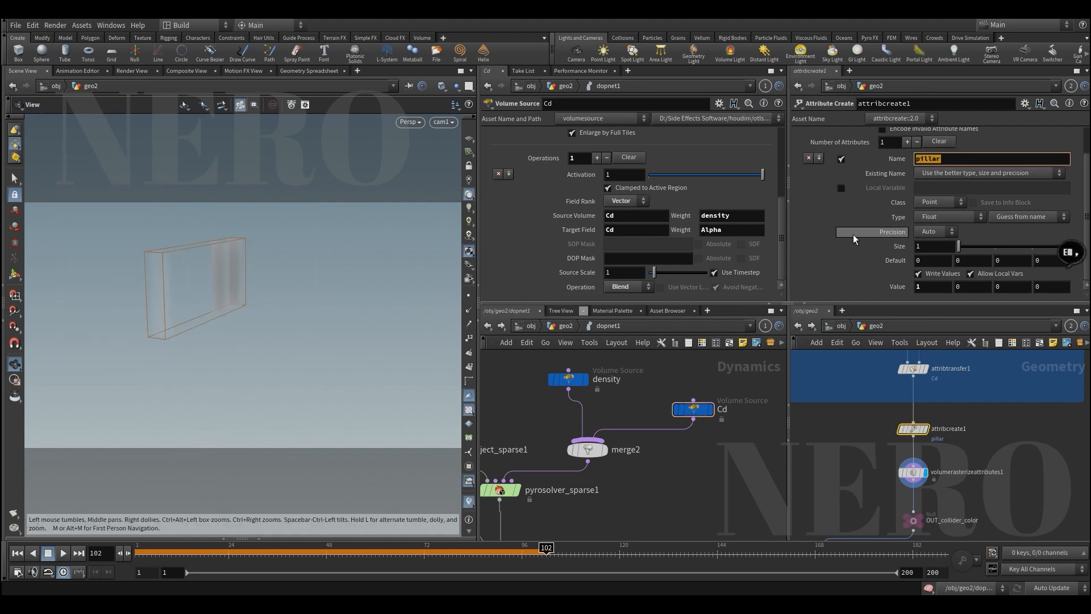
left_click(933, 287)
left_click(854, 488)
middle_click_drag(854, 488, 864, 443)
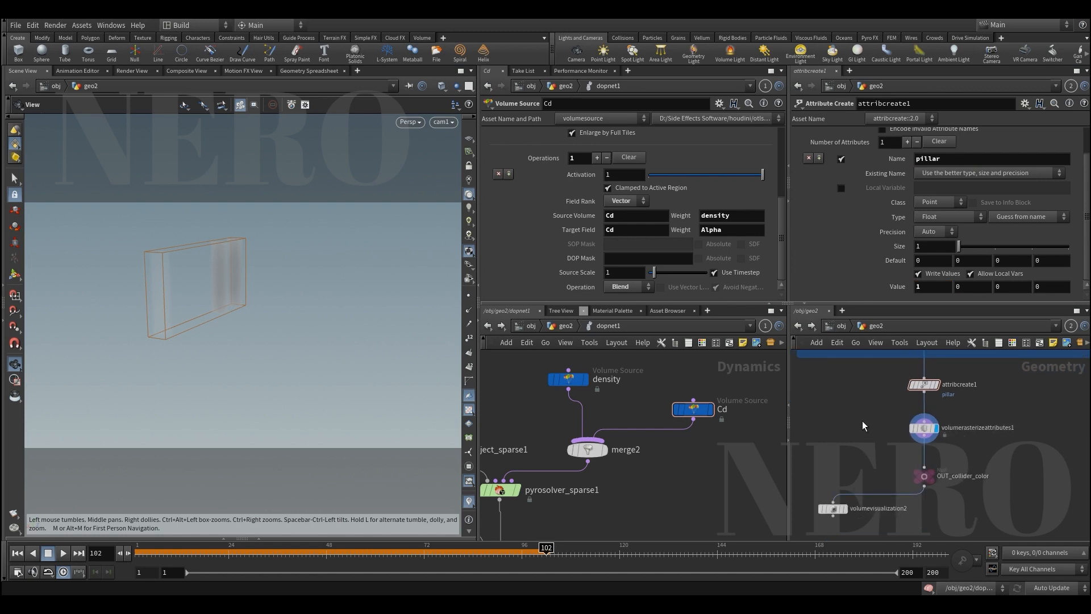
Set the attributes of volumerasterizeattributes1 to "Cd pillar"
left_click(924, 427)
left_click(954, 166)
type("Cd pillar")
key("Return")
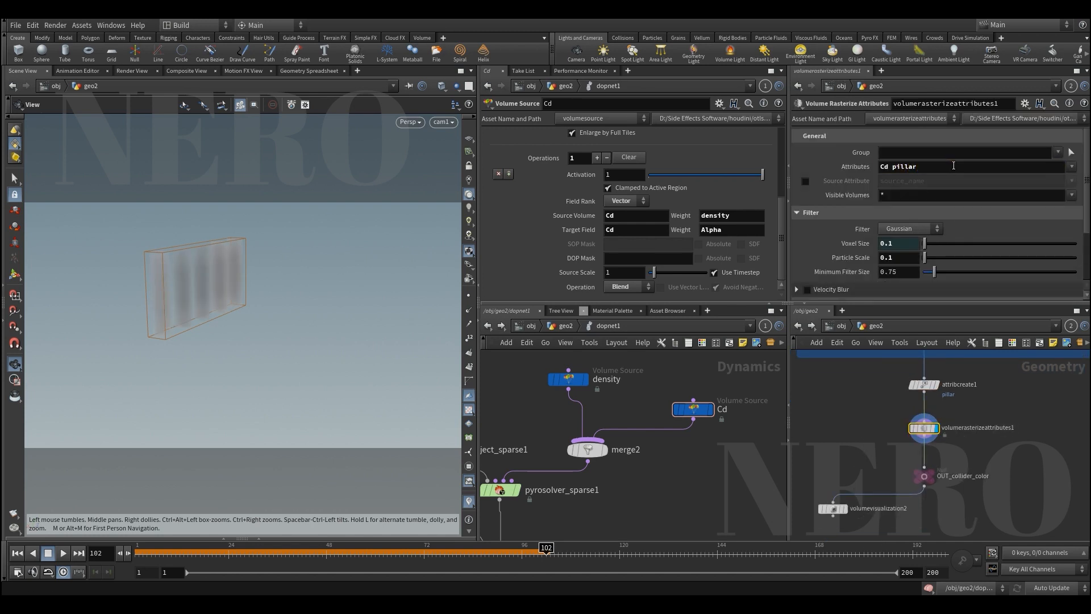
double_click(904, 166)
left_click(881, 414)
Set the source volume weight of the Cd volume source to pillar
left_click(641, 216)
key("Tab")
type("pillar")
key("Return")
Reset the sparse pyro solver's extra resizing fields and enter pillar as the extra field
middle_click_drag(537, 508, 564, 504)
left_click(512, 483)
scroll(540, 236, "down", 2)
scroll(540, 235, "up", 3)
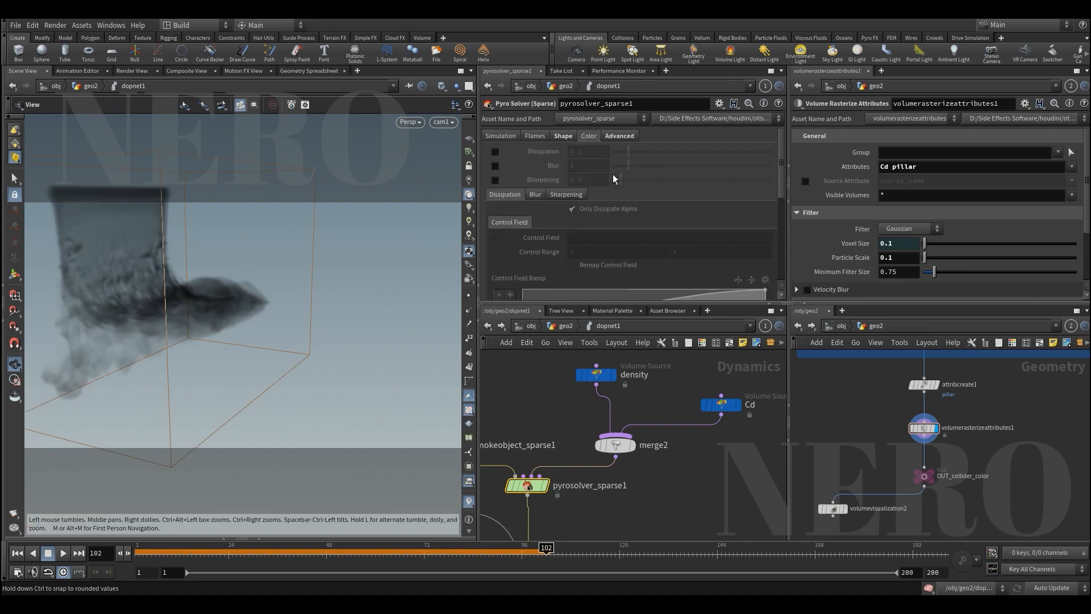
left_click(616, 140)
scroll(523, 227, "down", 2)
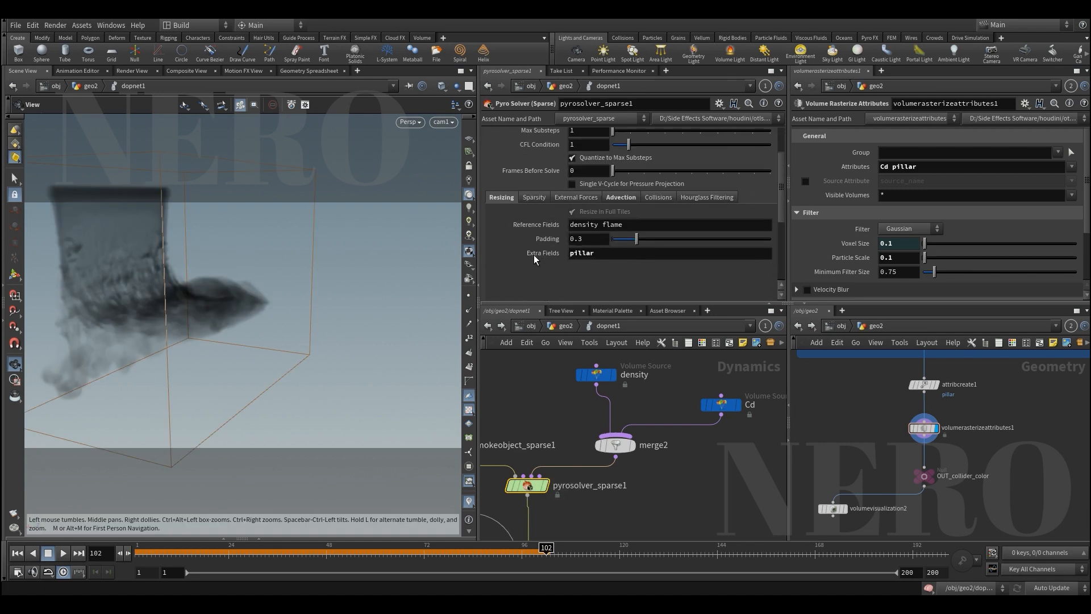
middle_click(536, 253, "ctrl")
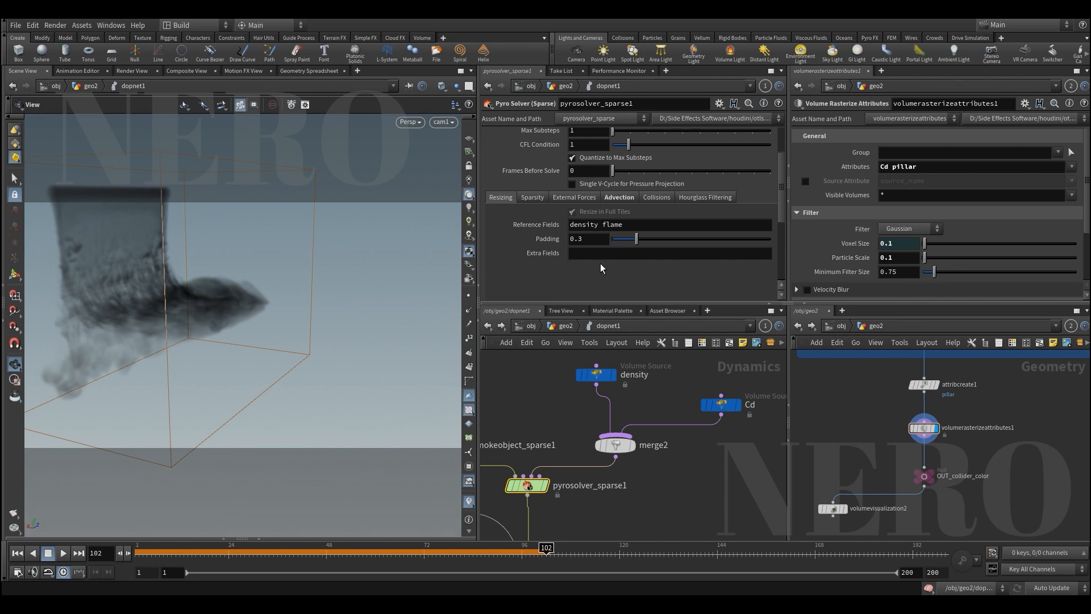
left_click(592, 251)
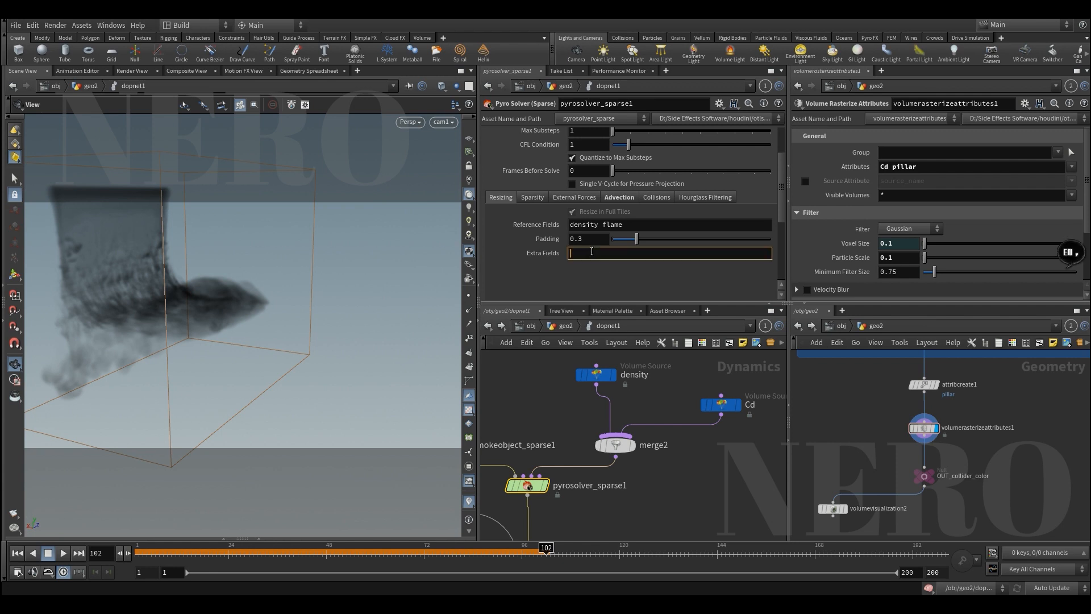
type("pillar")
key("Return")
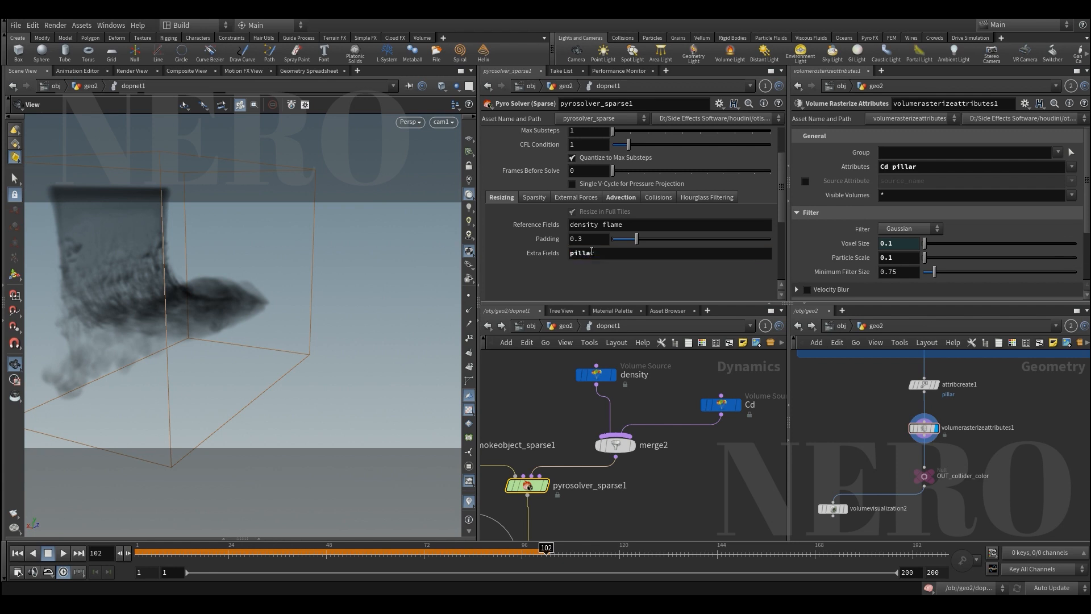
Examine the extra fields in the sparse pyro solver's field advection settings
left_click(621, 197)
scroll(578, 277, "down", 5)
scroll(617, 232, "up", 3)
left_click(619, 270)
key("Return")
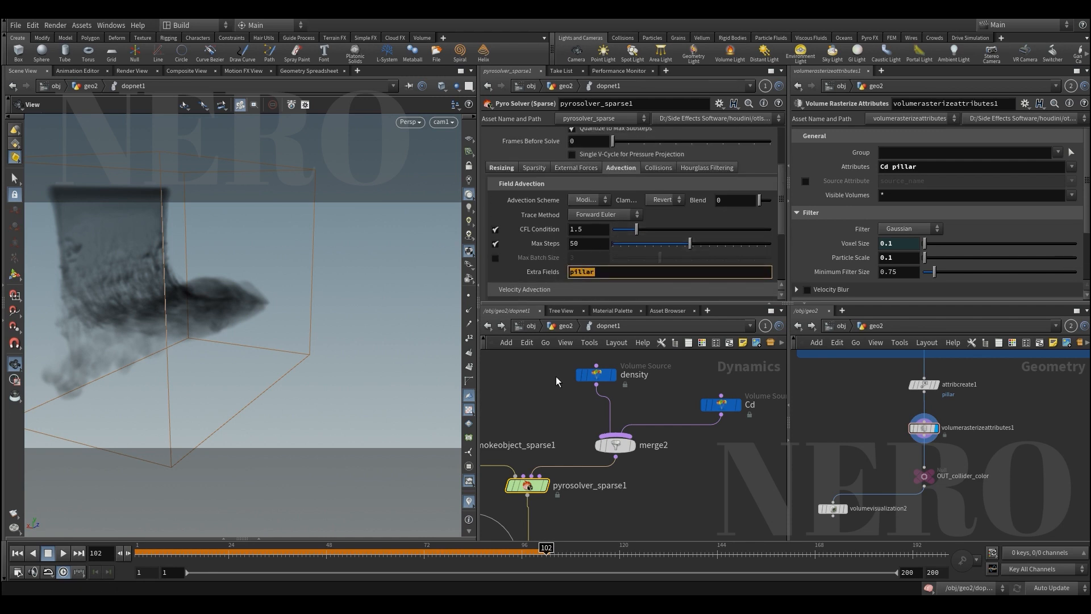
left_click(553, 409)
left_click_drag(631, 271, 544, 260)
left_click(568, 382)
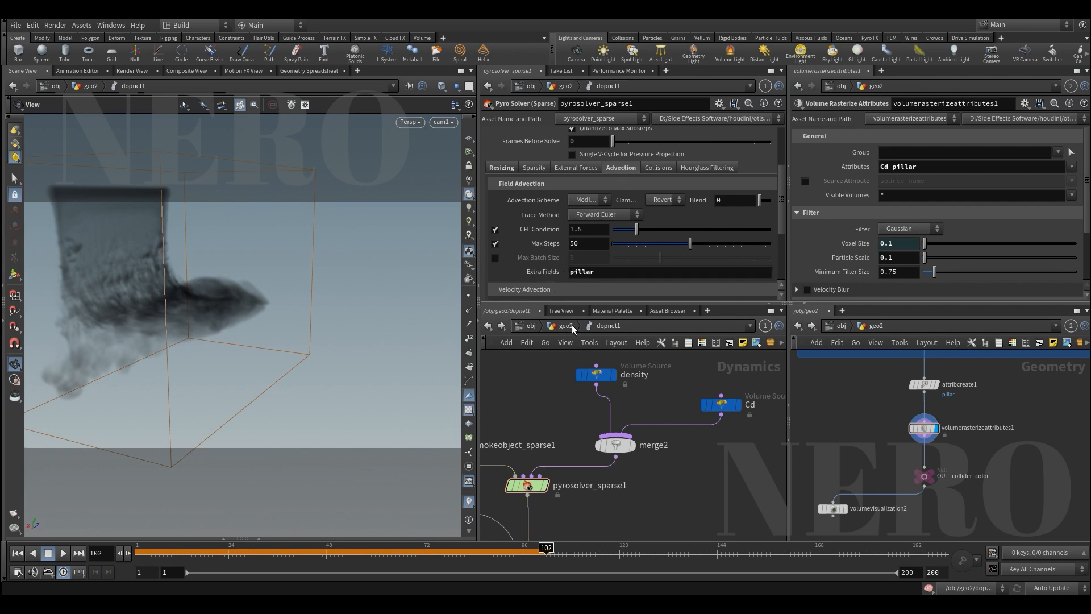
Return to the first frame and simulate to about frame 110 to inspect the smoke's color blending
left_click_drag(678, 388, 740, 449)
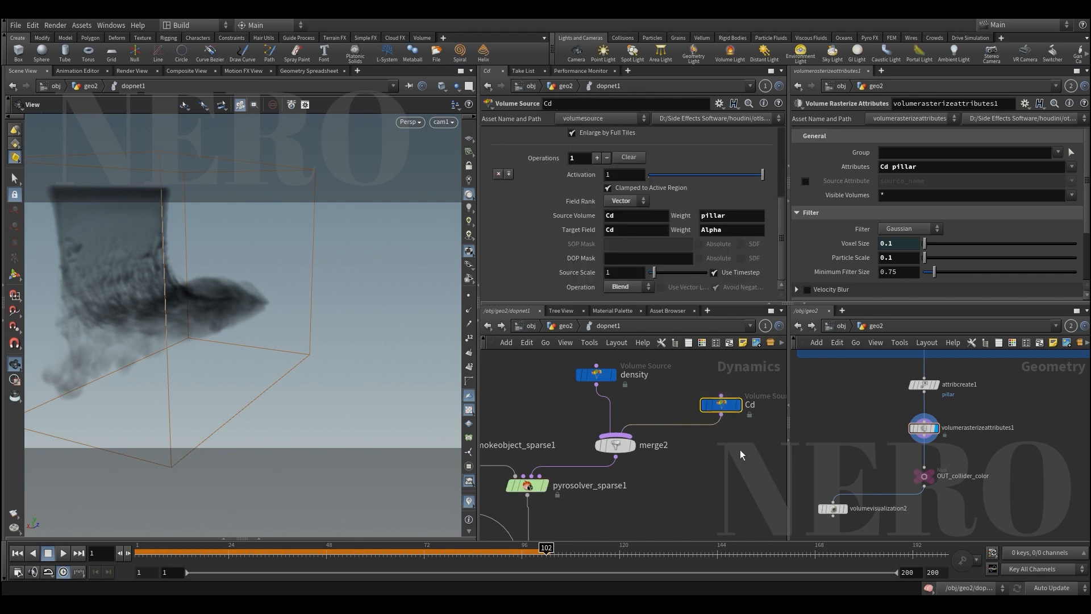
key("ctrl+Up")
left_click(585, 554)
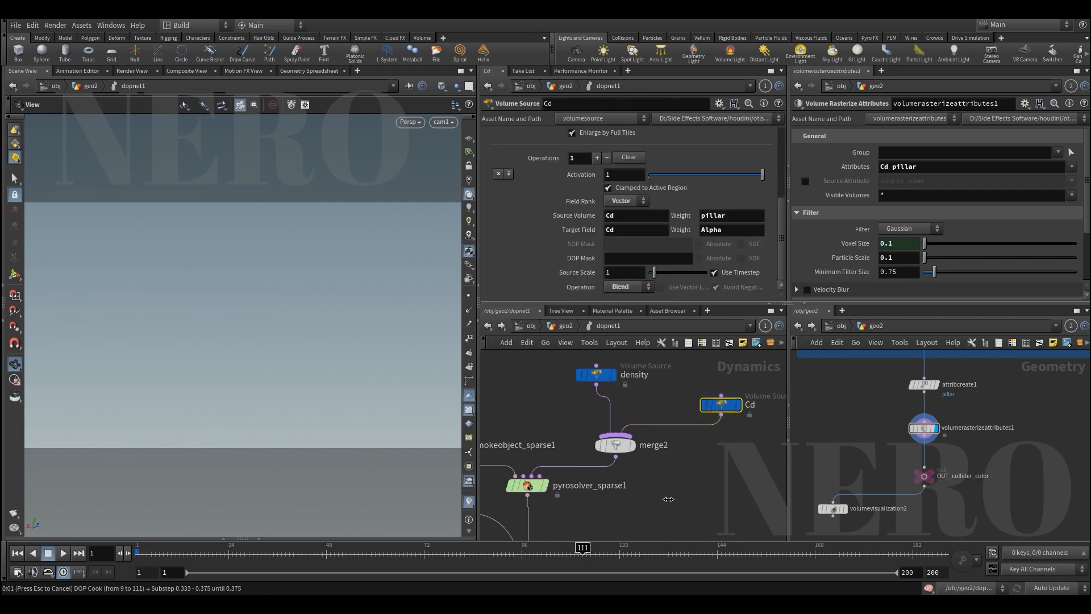
left_click_drag(529, 554, 578, 554)
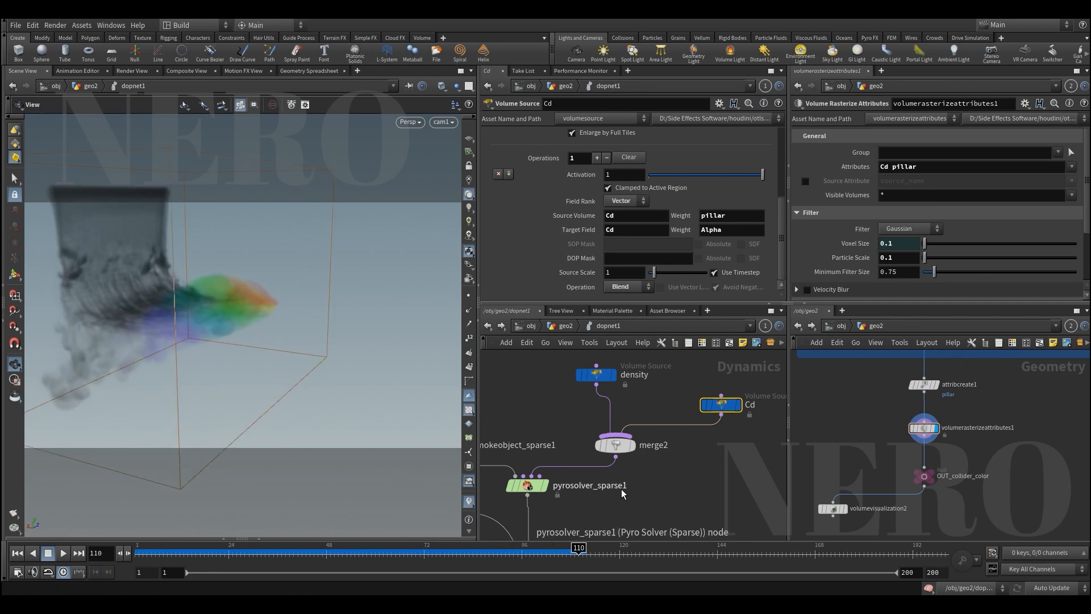
Enable color dissipation of 0.1 on the sparse pyro solver with Only Dissipate Alpha on
scroll(625, 490, "down", 2)
left_click(590, 483)
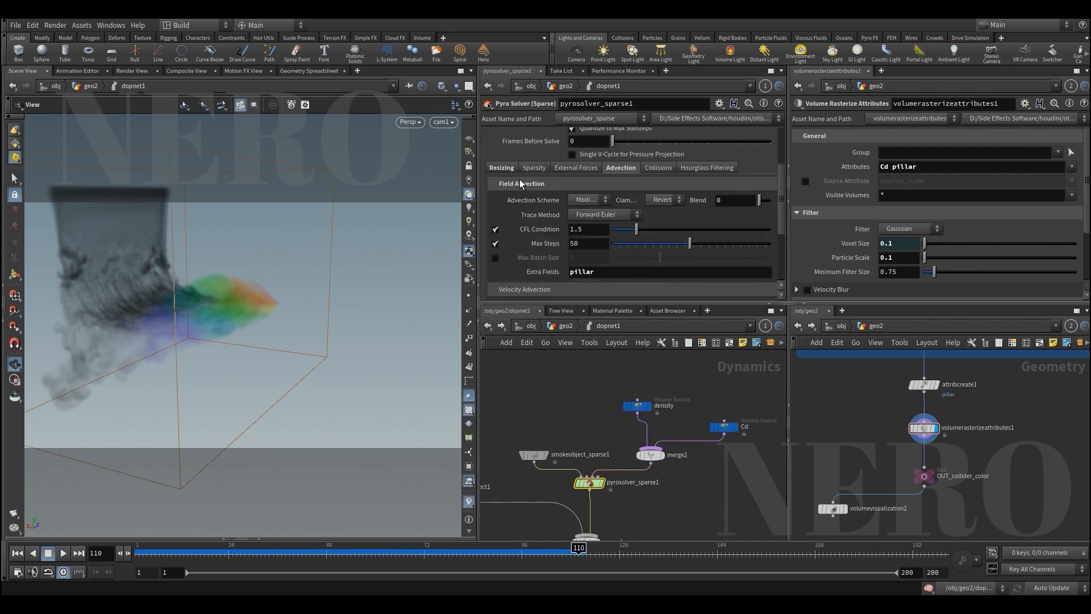
scroll(519, 179, "up", 3)
left_click(589, 137)
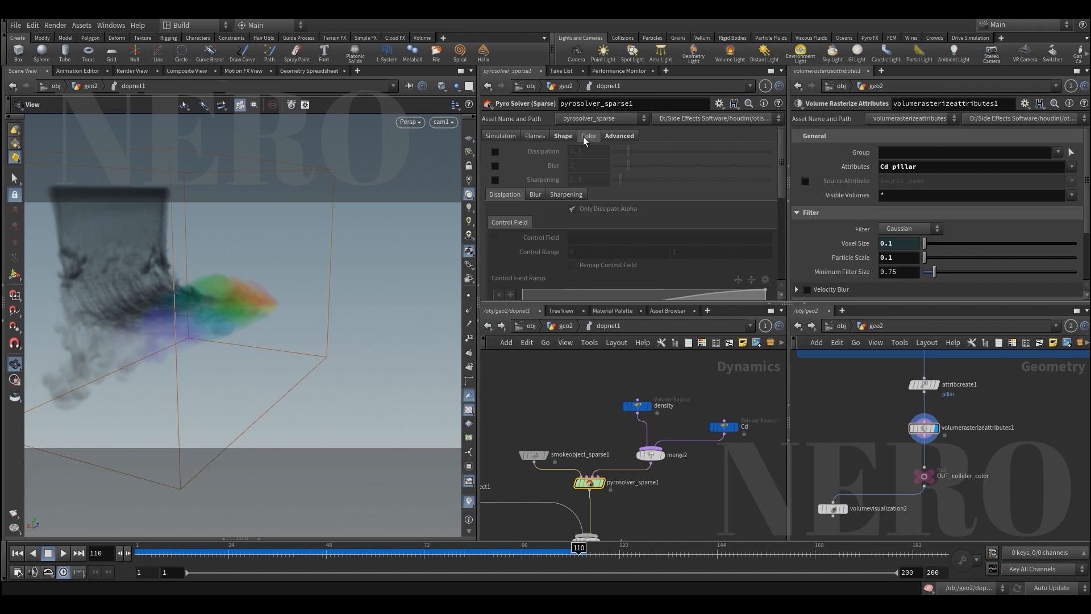
left_click(494, 152)
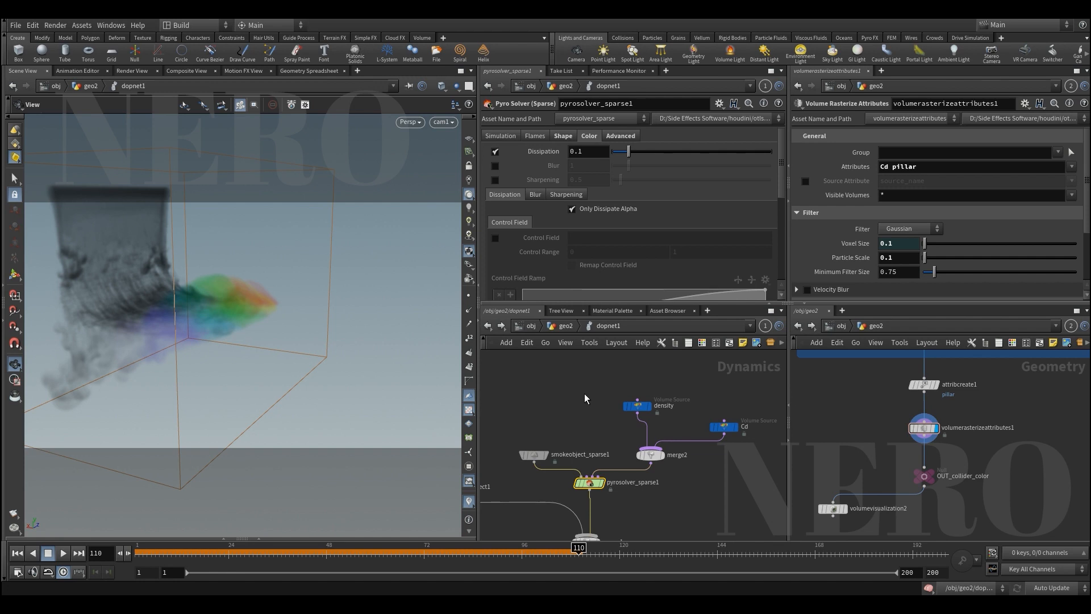
left_click(591, 211)
Restart the simulation from the first frame and scrub to frame 116 to inspect the color dissipation
key("ctrl+Up")
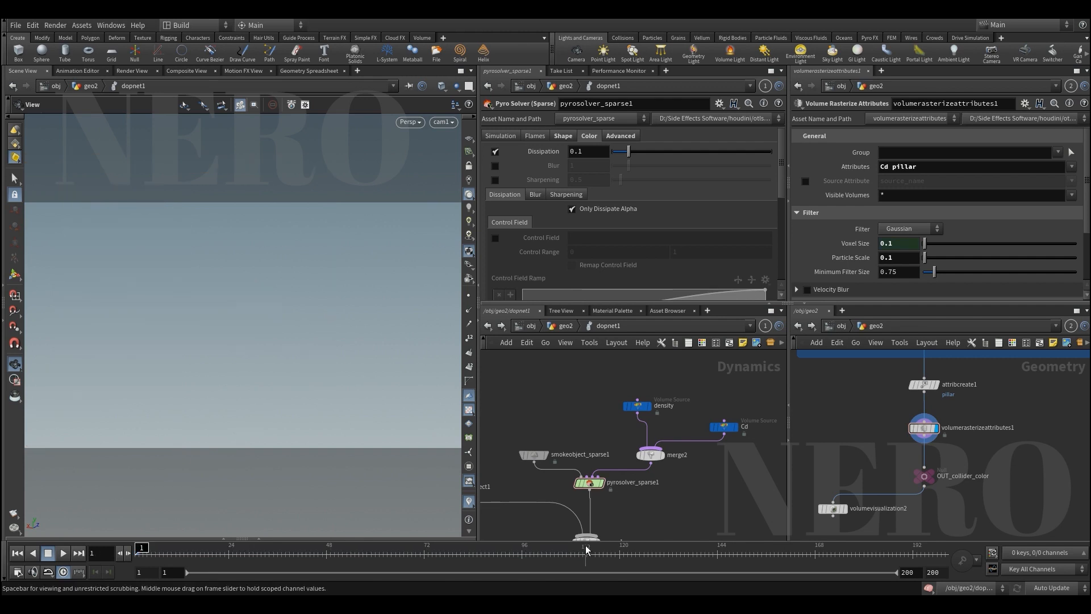
mouse_move(618, 558)
left_mouse_down()
mouse_move(513, 553)
mouse_move(612, 552)
mouse_move(591, 552)
mouse_move(604, 552)
left_mouse_up()
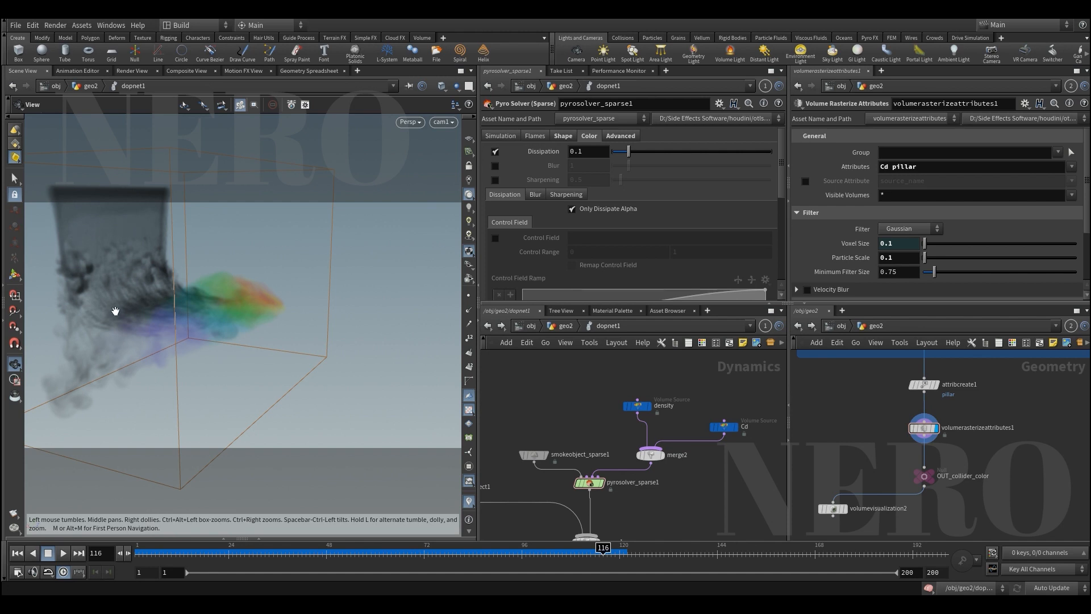
left_click_drag(139, 292, 211, 321)
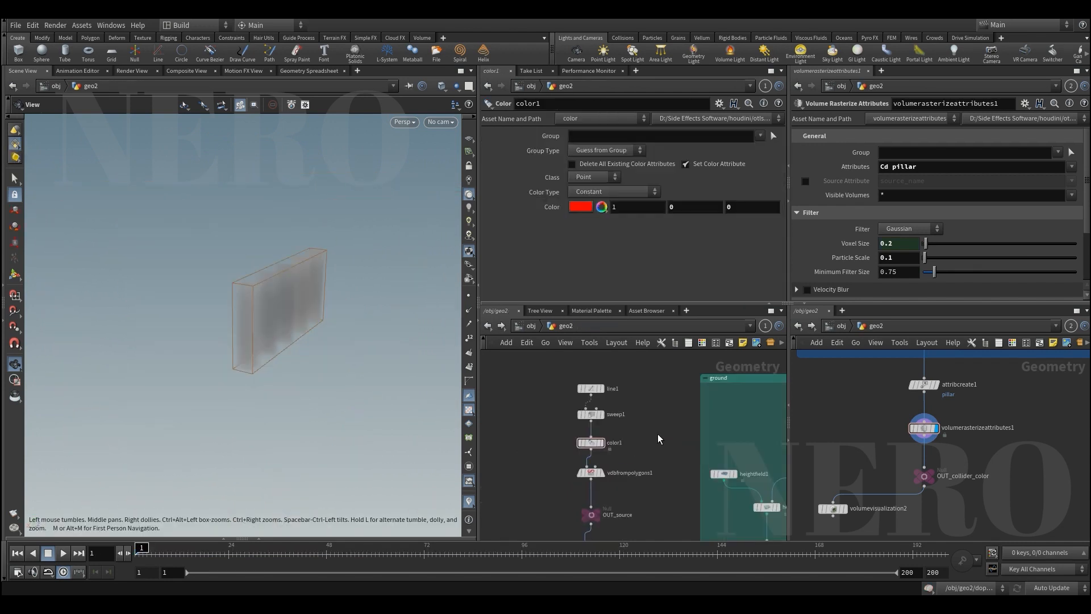
left_click_drag(575, 445, 576, 446)
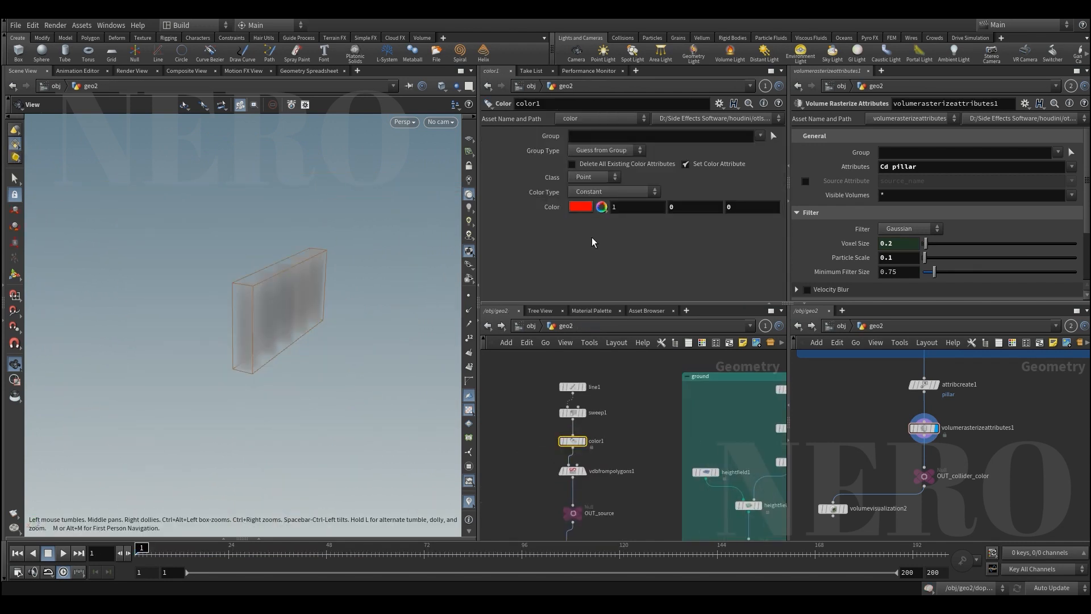
left_click(580, 207)
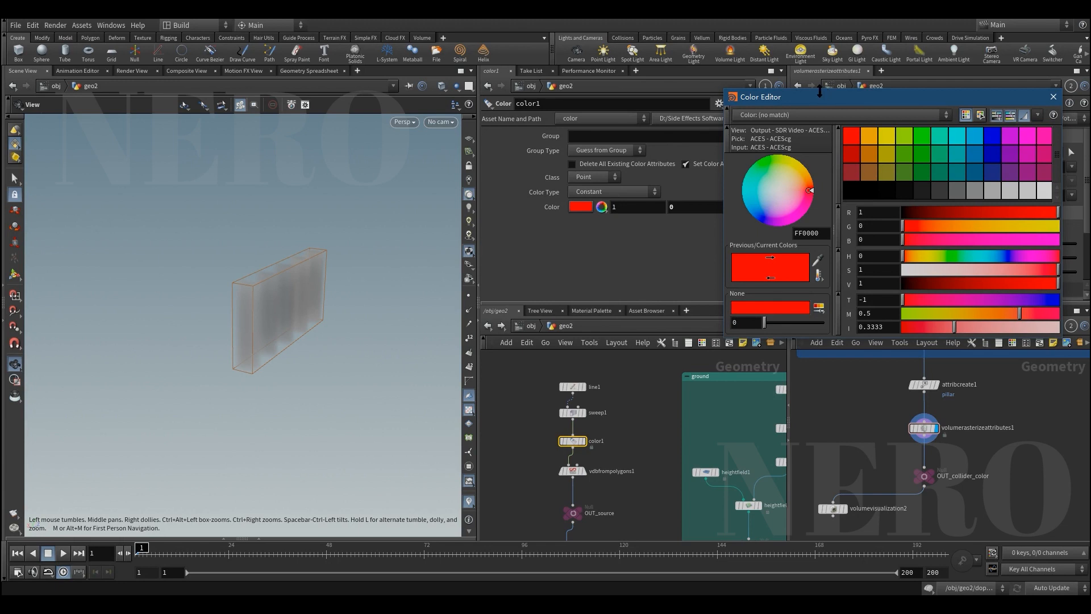
left_click_drag(774, 81, 774, 101)
left_click(1053, 108)
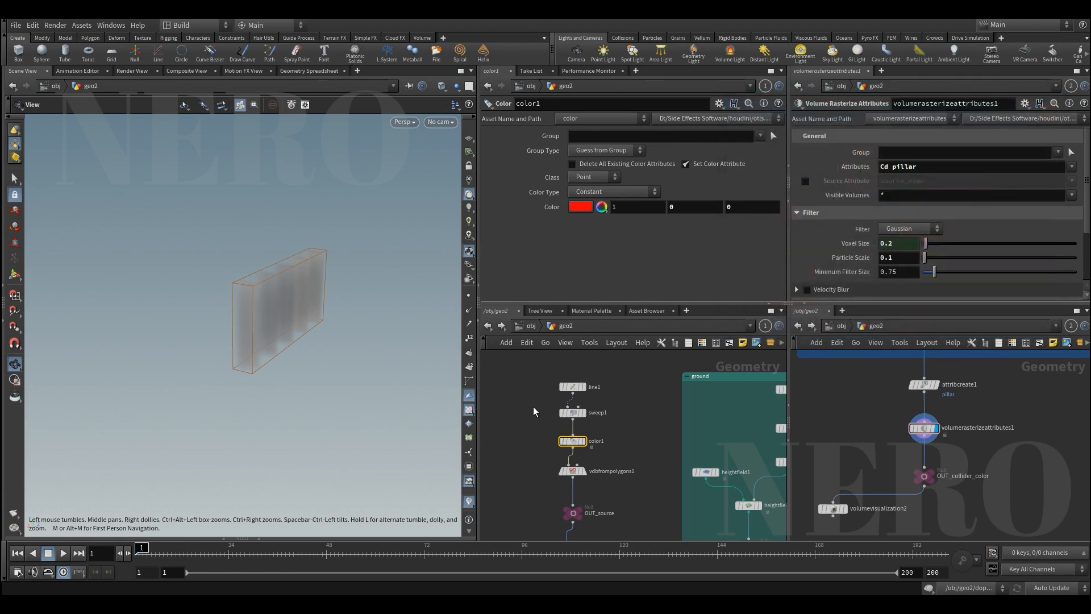
Display the swept tube and then color1's output, and set color1's constant color to white (1, 1, 1)
left_click(573, 413)
key("r")
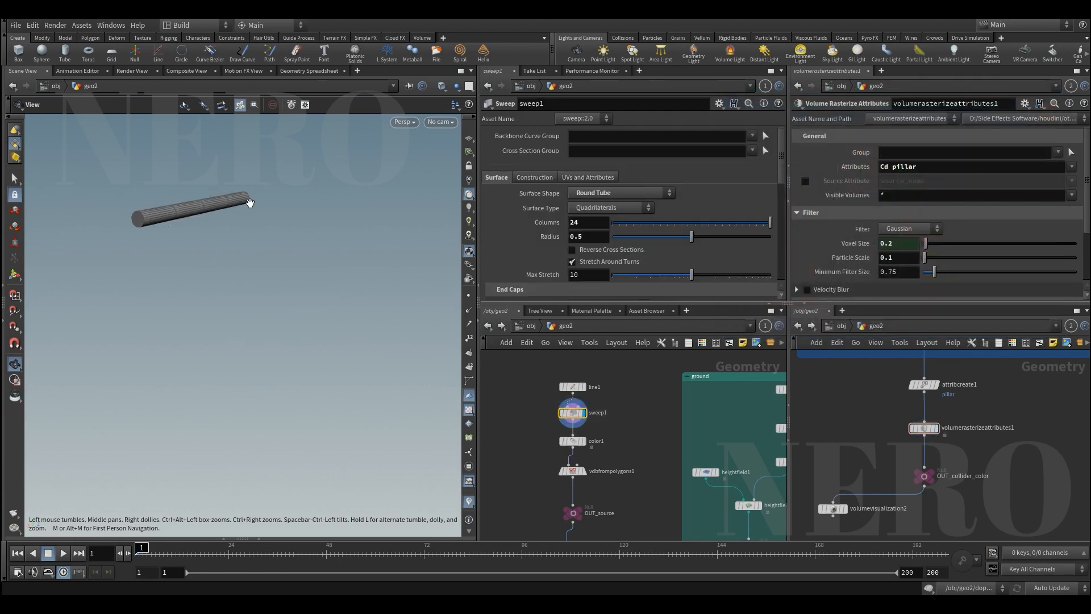
left_click(573, 441)
key("r")
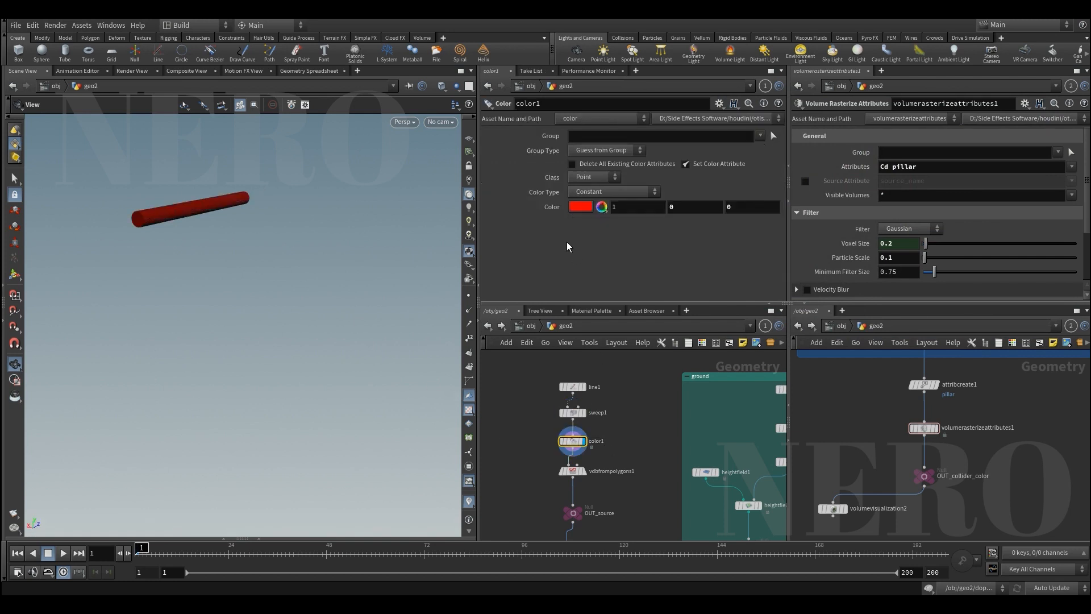
left_click(580, 206)
left_click(1043, 197)
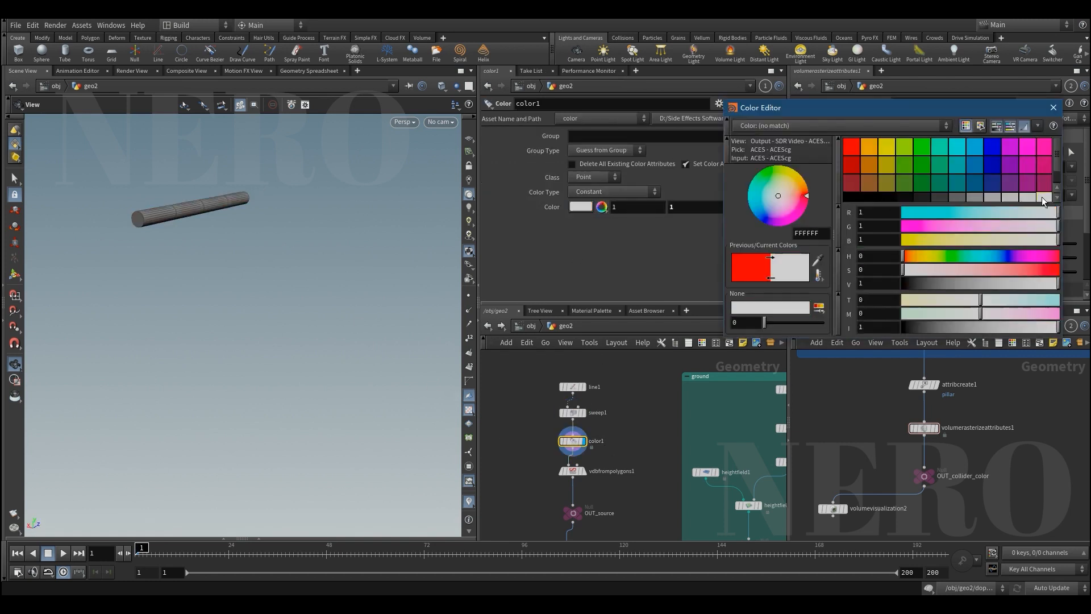
left_click(1053, 107)
middle_click_drag(539, 466, 554, 421)
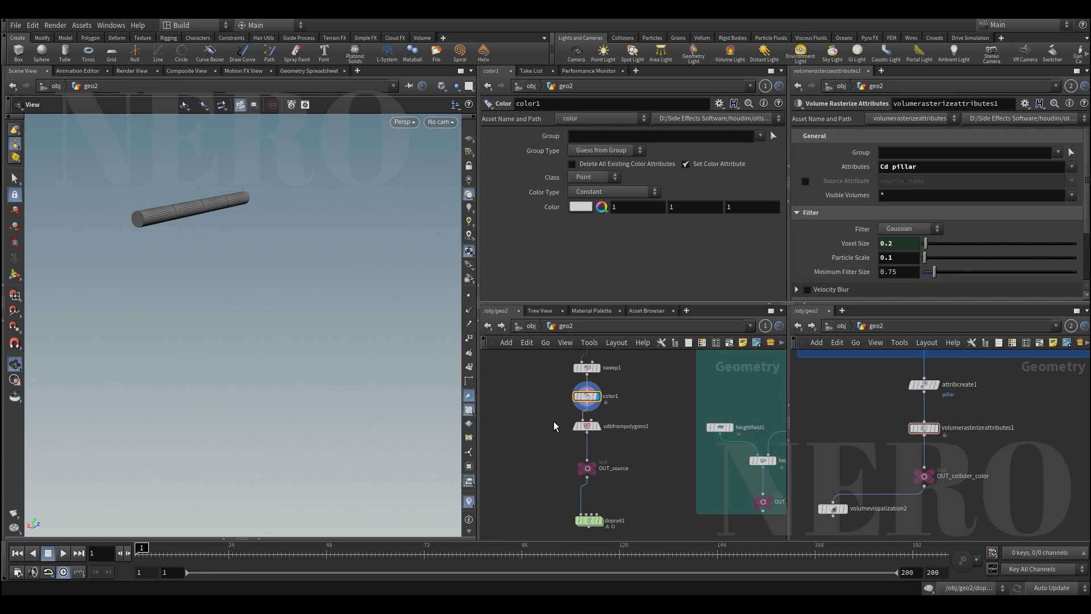
Display the fog volume output of vdbfrompolygons1, then open the dopnet1 network
left_click(586, 426)
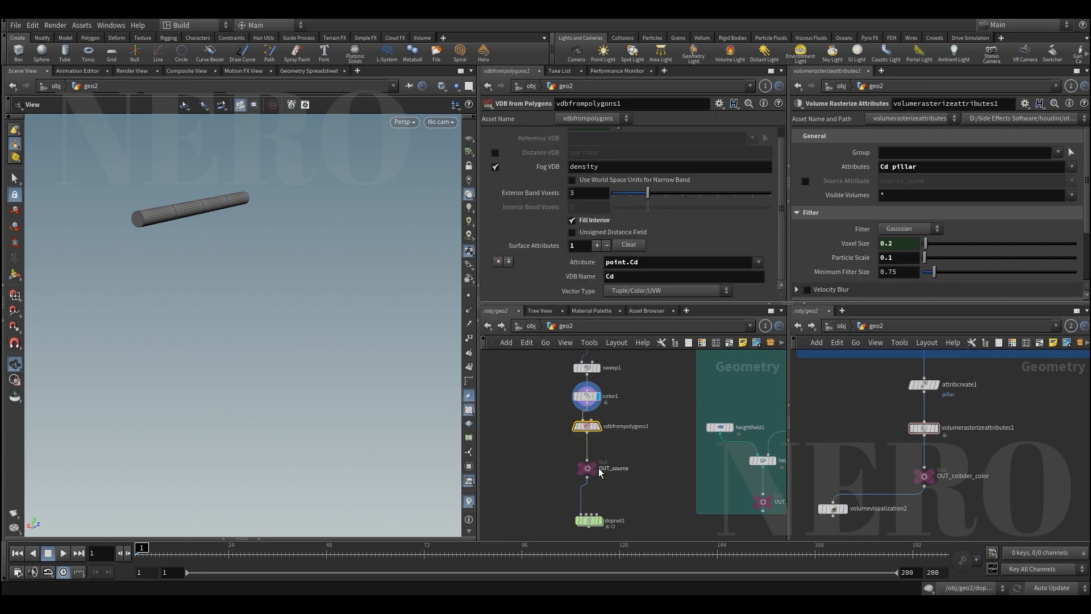
key("r")
mouse_move(585, 426)
left_click(581, 405)
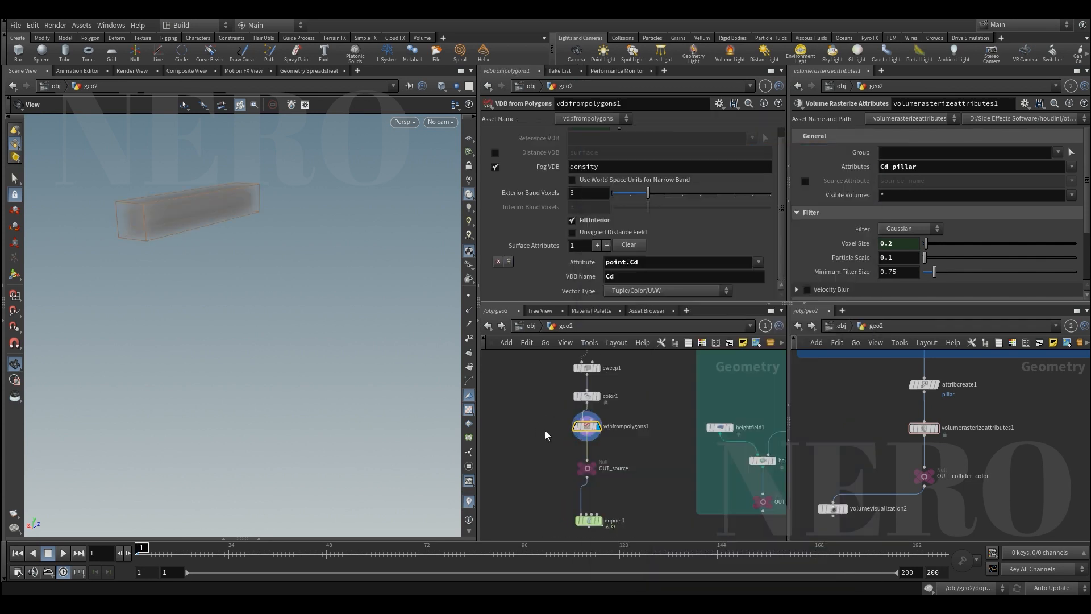
left_click(593, 461)
double_click(594, 462)
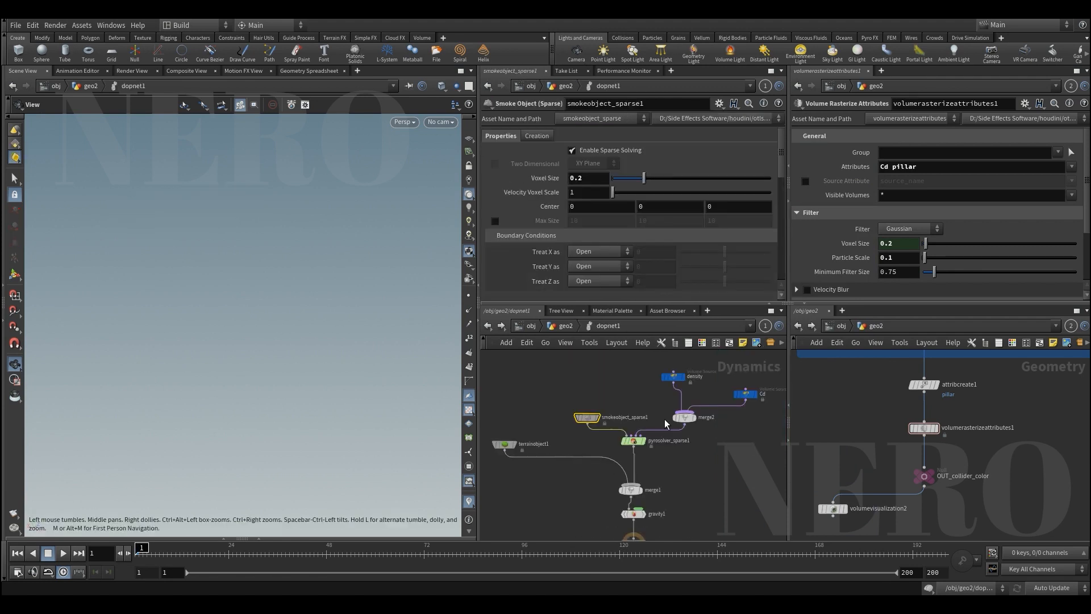
Review the field operations of the density and Cd volume sources, comparing their source weights and target fields
left_click(669, 397)
scroll(543, 257, "down", 2)
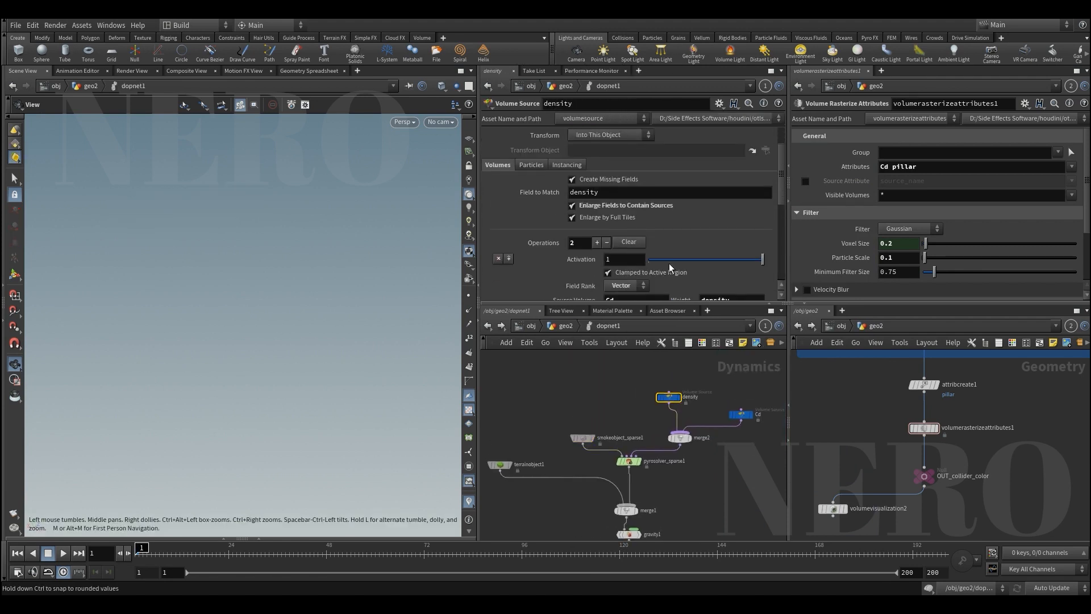
scroll(566, 257, "down", 2)
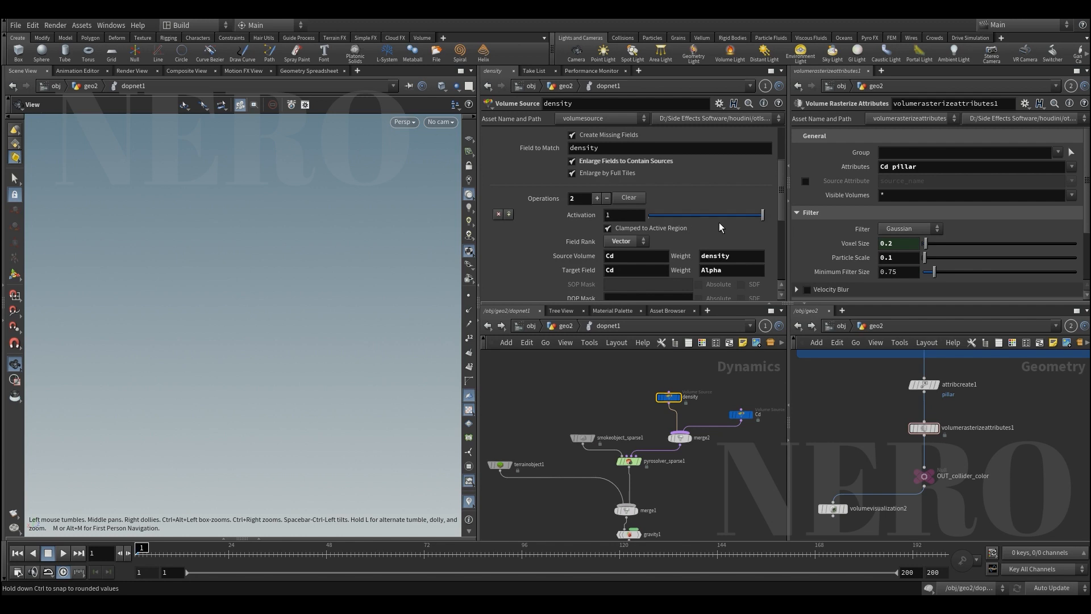
left_click_drag(636, 381, 711, 420)
middle_click_drag(698, 388, 673, 397)
left_click_drag(662, 382, 712, 444)
scroll(565, 278, "down", 5)
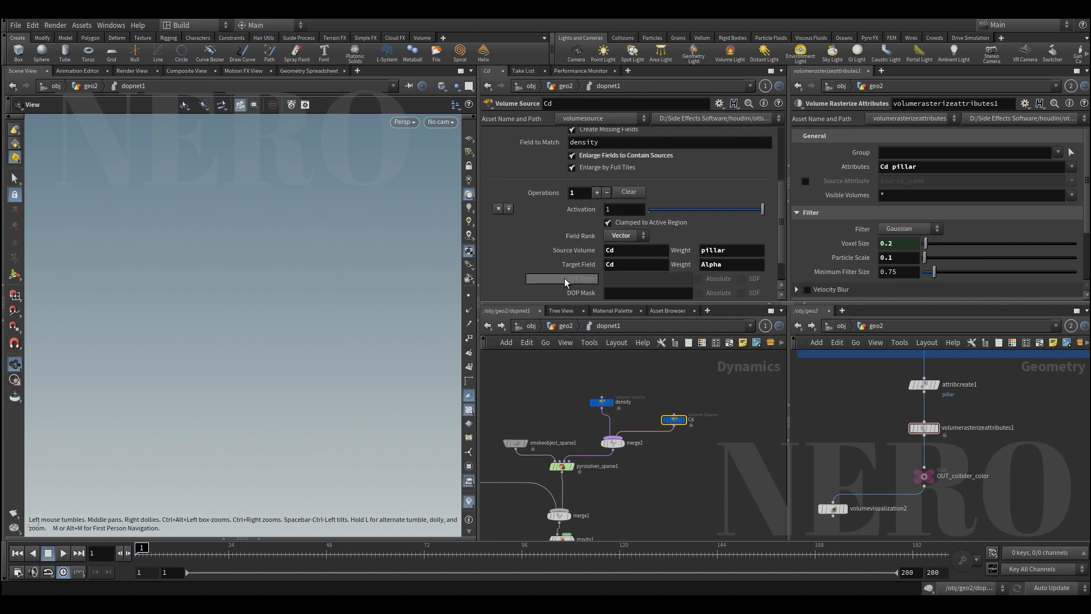
left_click(601, 402)
scroll(578, 240, "up", 3)
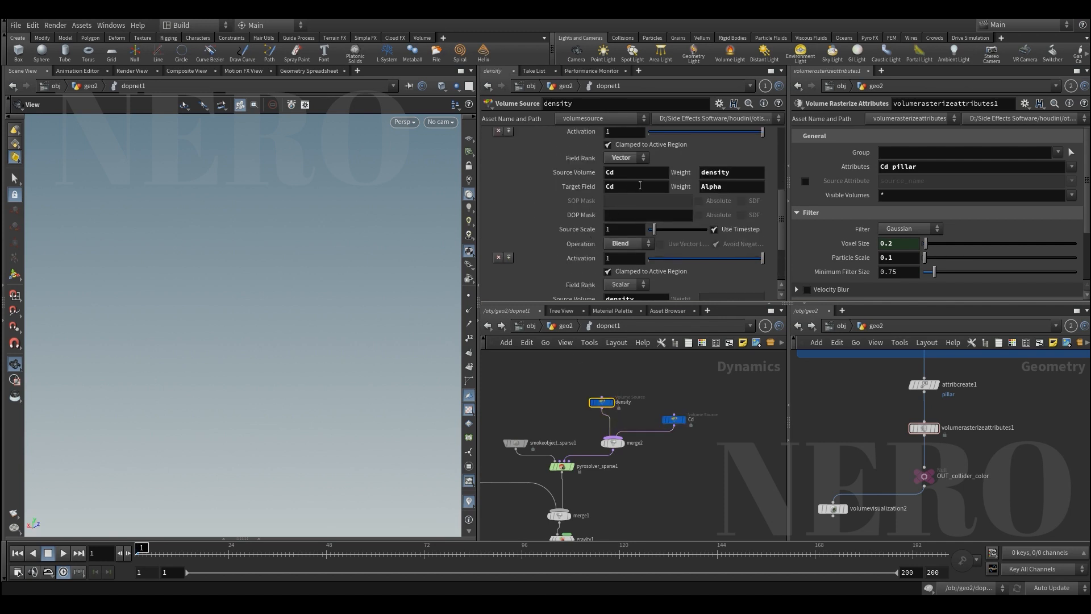
scroll(576, 189, "up", 2)
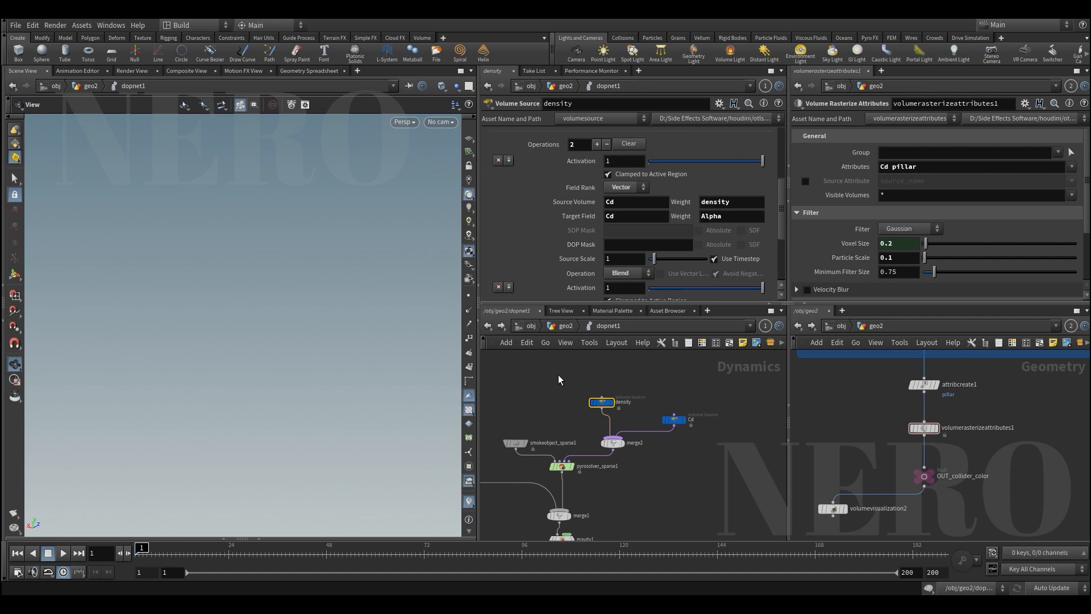
Select pyrosolver_sparse1 and simulate to frame 118 to inspect the white smoke picking up the pillar colors
left_click(621, 450)
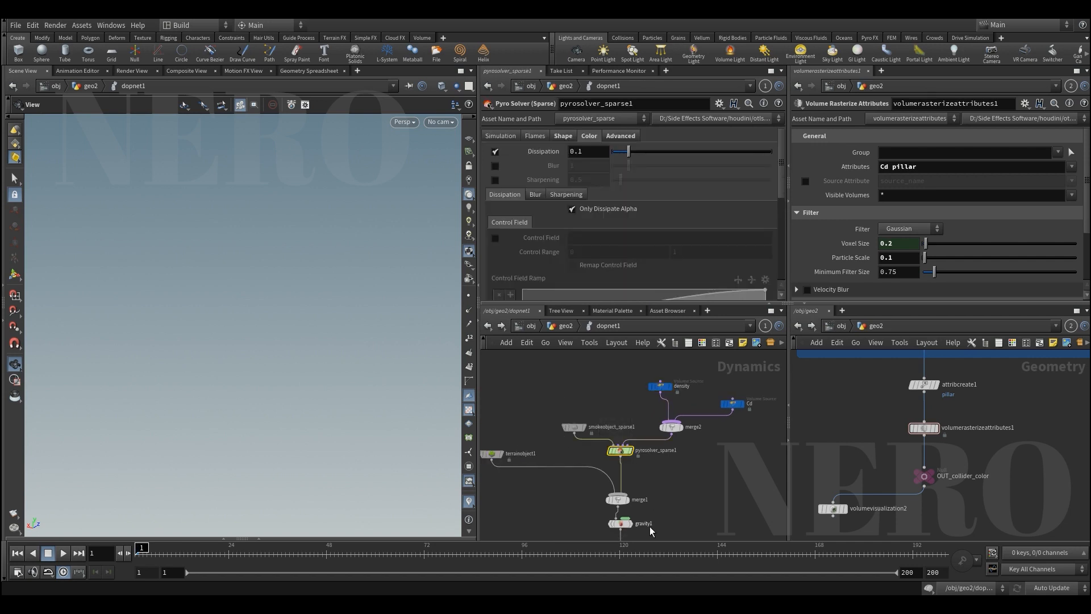
left_click(621, 554)
mouse_move(628, 543)
left_mouse_down()
mouse_move(368, 545)
mouse_move(620, 544)
mouse_move(506, 540)
mouse_move(611, 546)
left_mouse_up()
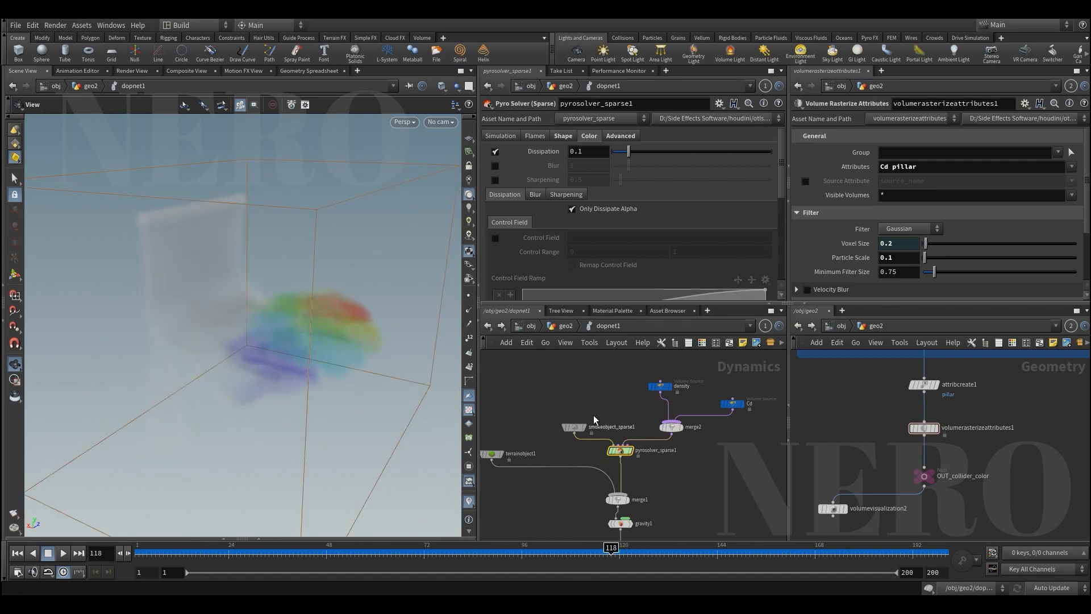
Return to geo2, display pointvop1's colored points and scrub the timeline to examine their animation, ending on frame 1
left_click(565, 327)
middle_click_drag(742, 461, 640, 433)
scroll(700, 475, "up", 4)
left_click(641, 438)
left_click(656, 439)
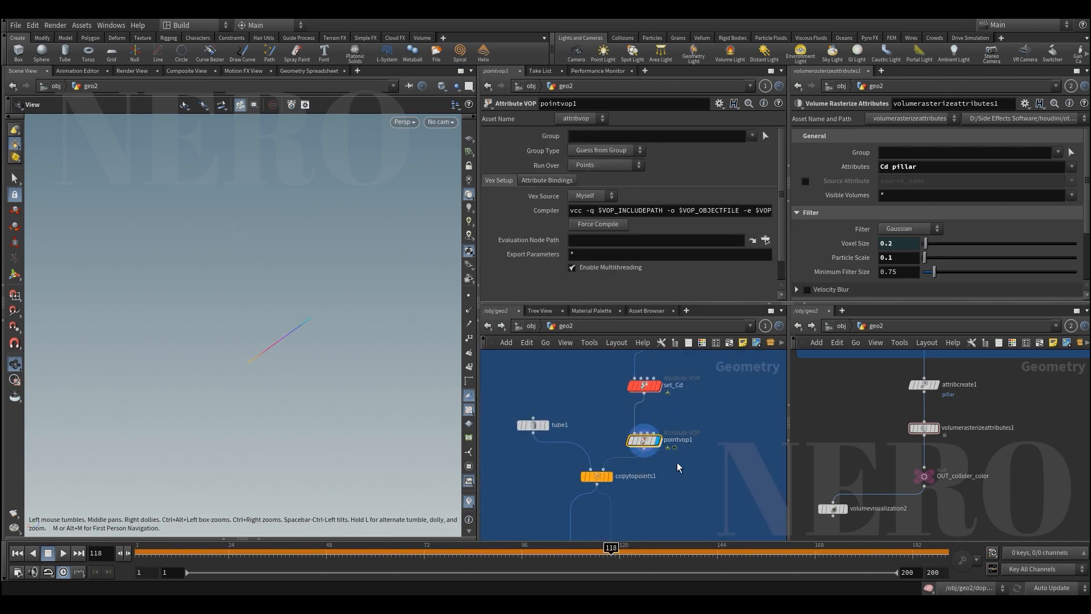
left_click_drag(164, 550, 214, 549)
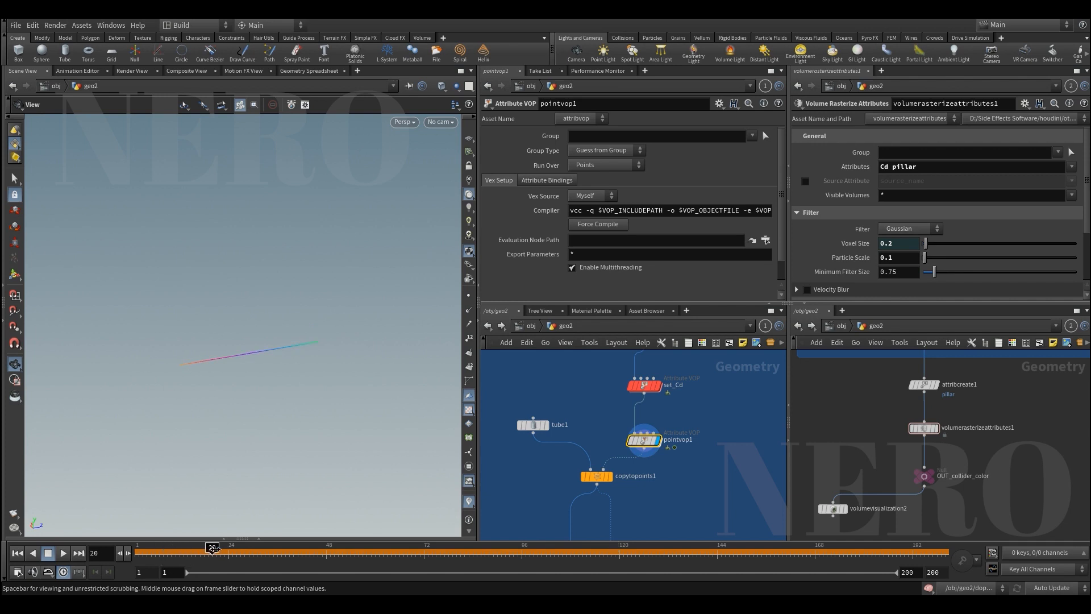
left_click_drag(481, 547, 241, 514)
left_click_drag(430, 520, 136, 521)
Display volumevisualization2's output and scrub the early frames to inspect the animated pillar colors
scroll(585, 370, "down", 2)
middle_click_drag(524, 475, 692, 412)
scroll(667, 434, "down", 1)
middle_click_drag(714, 514, 666, 433)
scroll(671, 465, "up", 1)
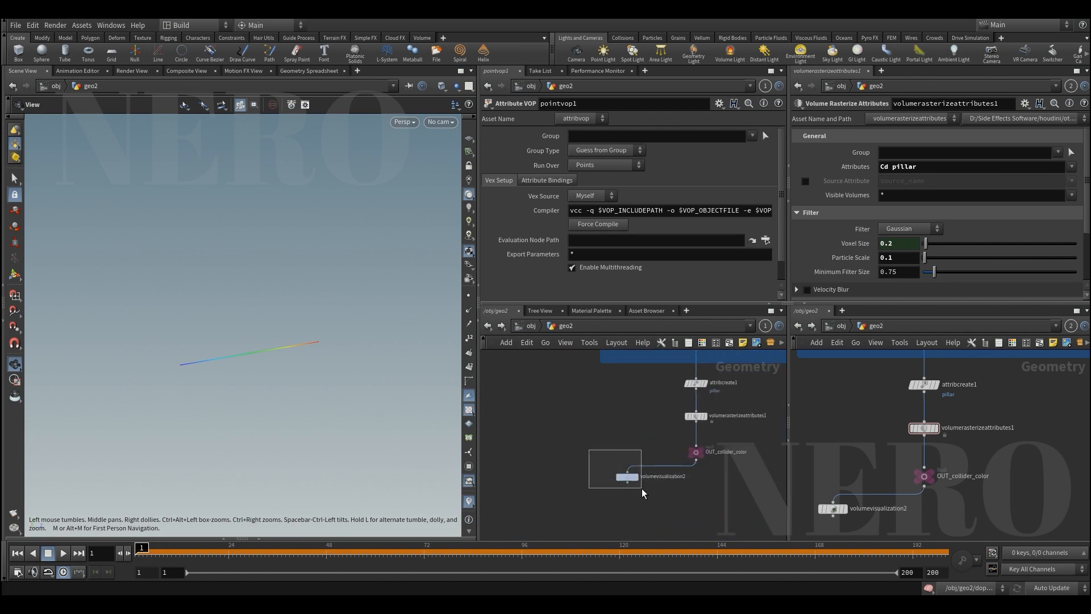
left_click_drag(642, 489, 643, 489)
key("r")
left_click_drag(175, 554, 112, 522)
Reopen dopnet1, look through cam1 and simulate to frame 108
middle_click_drag(530, 415, 608, 458)
scroll(595, 438, "down", 4)
middle_click_drag(556, 407, 628, 469)
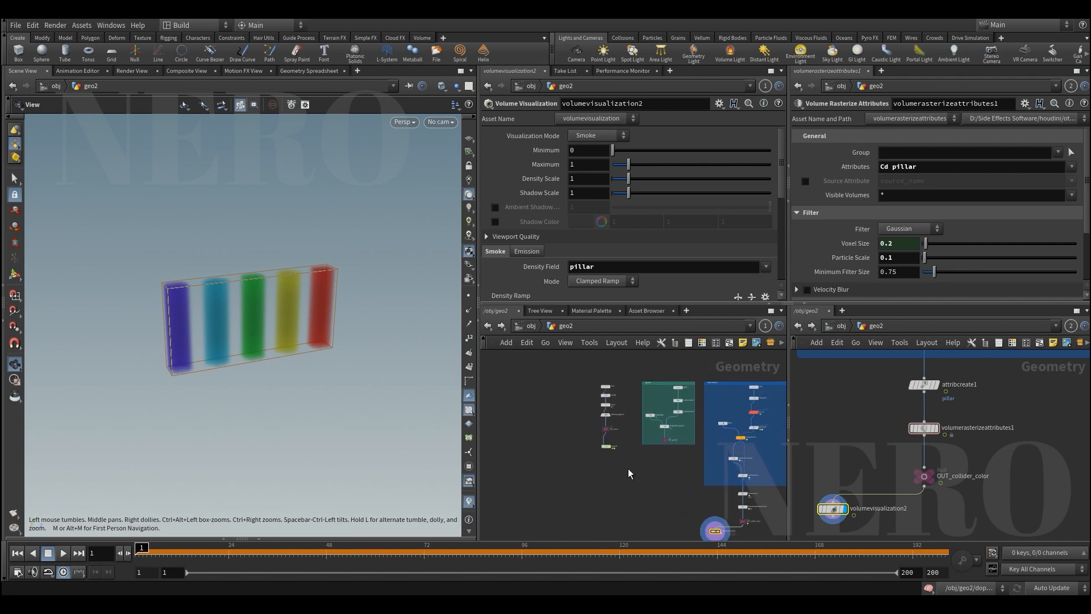
scroll(617, 458, "up", 4)
double_click(591, 422)
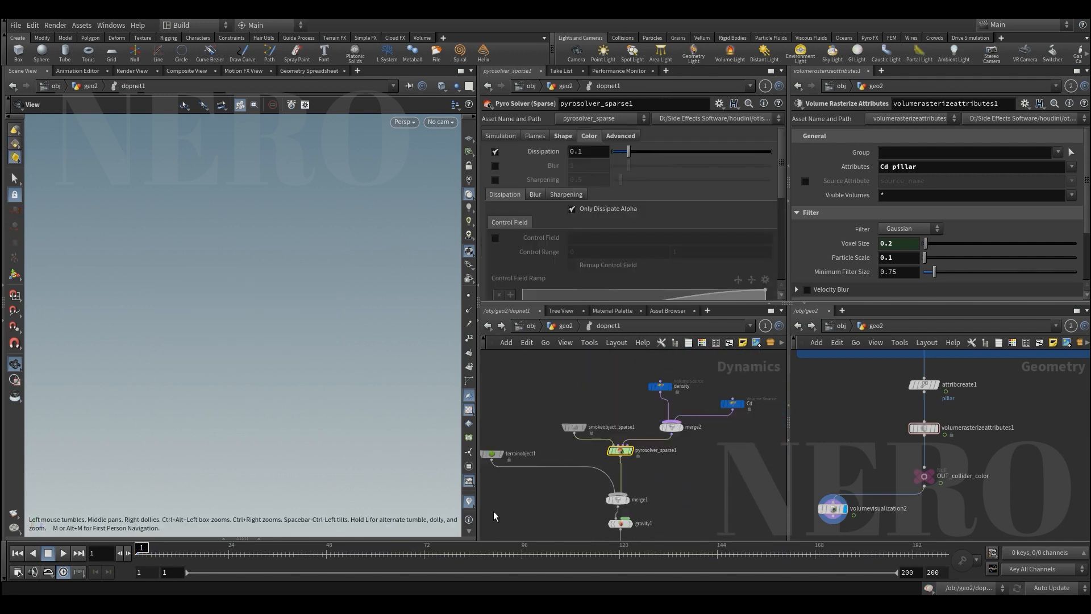
left_click(441, 122)
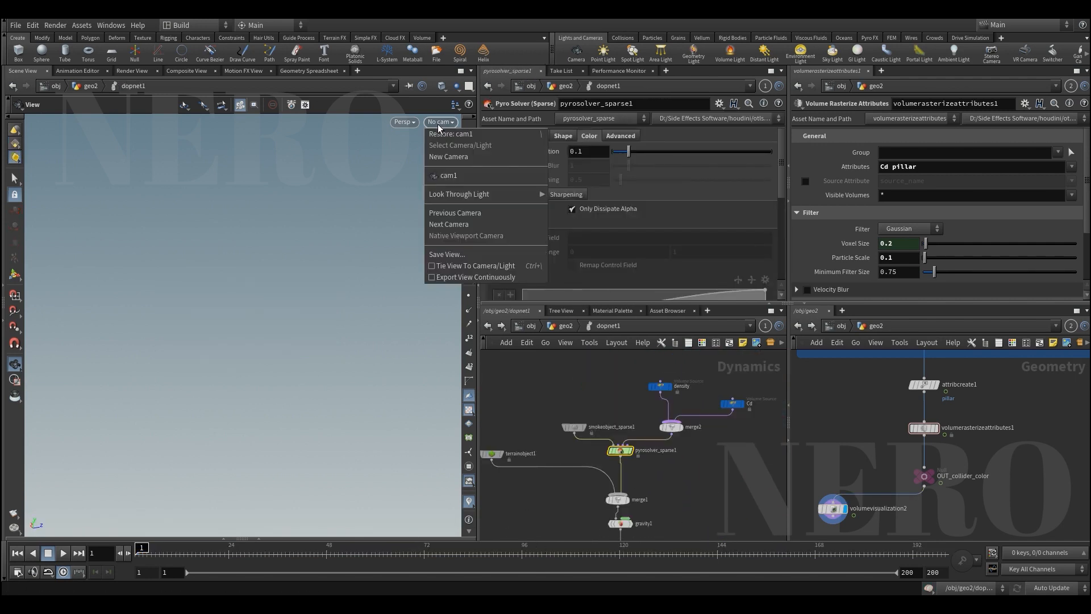
left_click(436, 130)
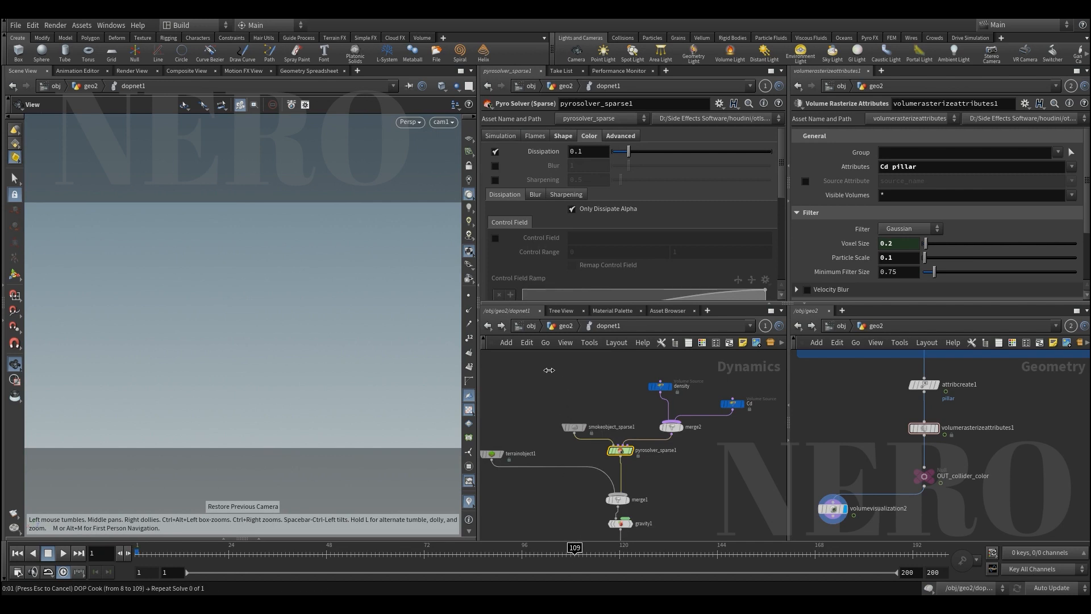
mouse_move(566, 552)
left_mouse_down()
mouse_move(478, 552)
mouse_move(570, 551)
left_mouse_up()
Open the colorful_smoke_sim object in the second network view and display its pyrobakevolume1 output
left_click(840, 326)
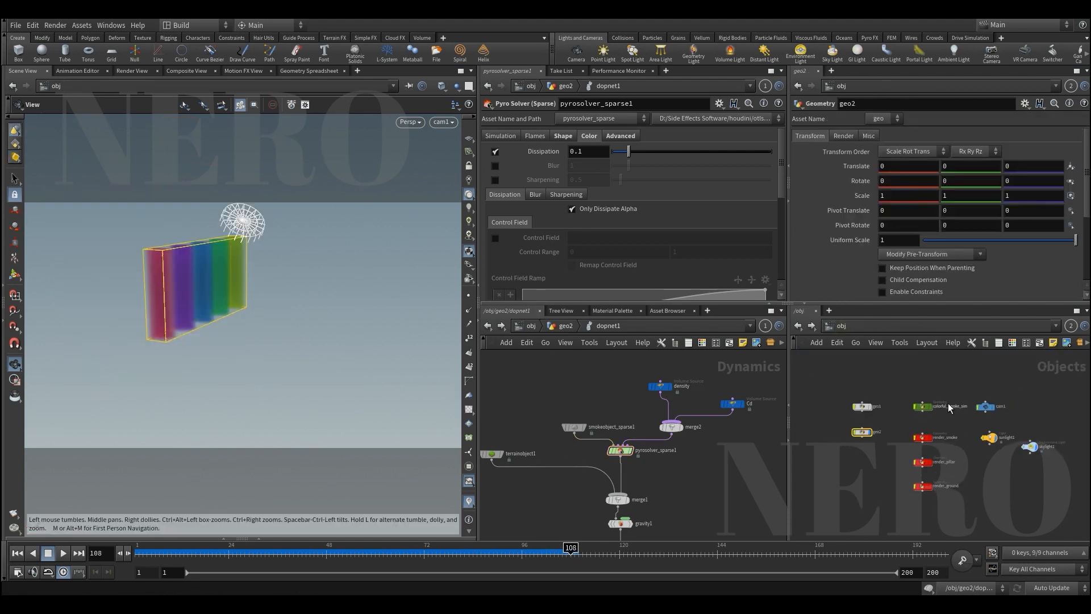
left_click(932, 406)
double_click(926, 403)
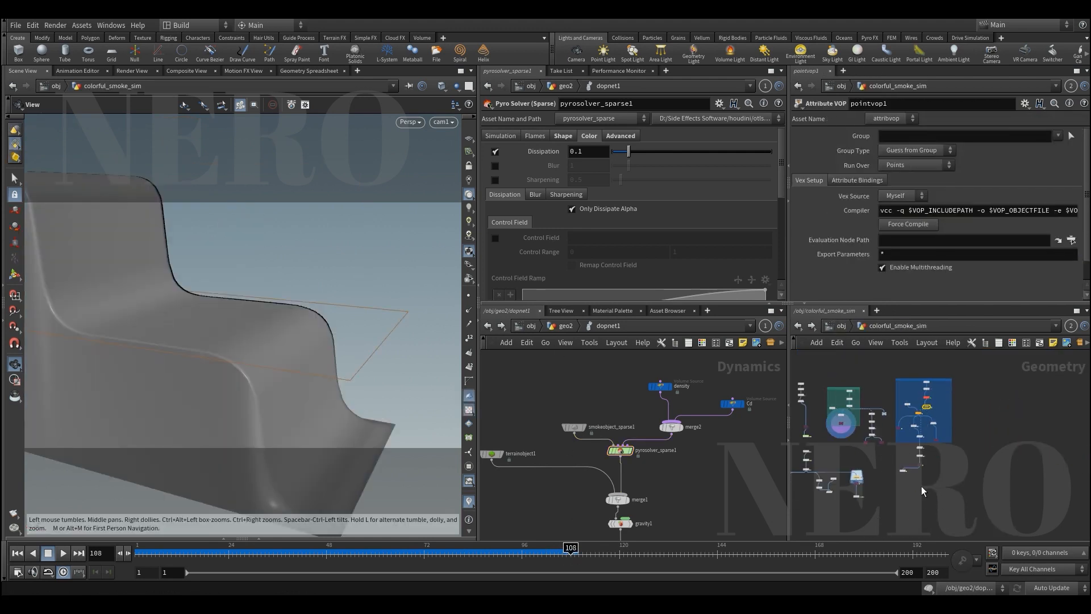
left_click_drag(910, 451, 823, 518)
key("r")
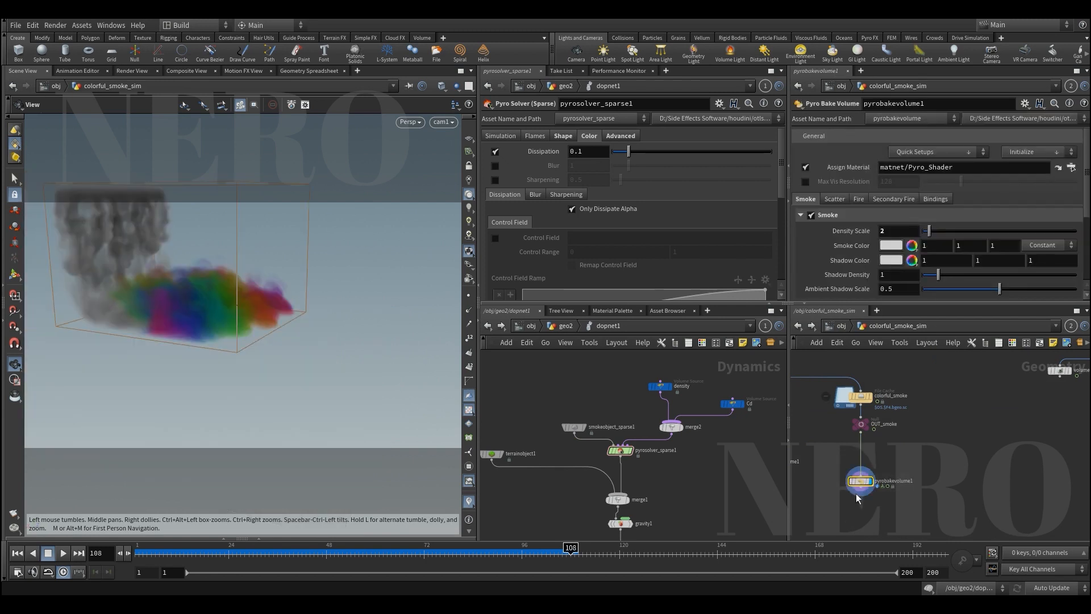
Scrub the high-resolution smoke cache through to frame 200 to examine how the pillar colors blend and flow
left_click_drag(364, 553, 794, 548)
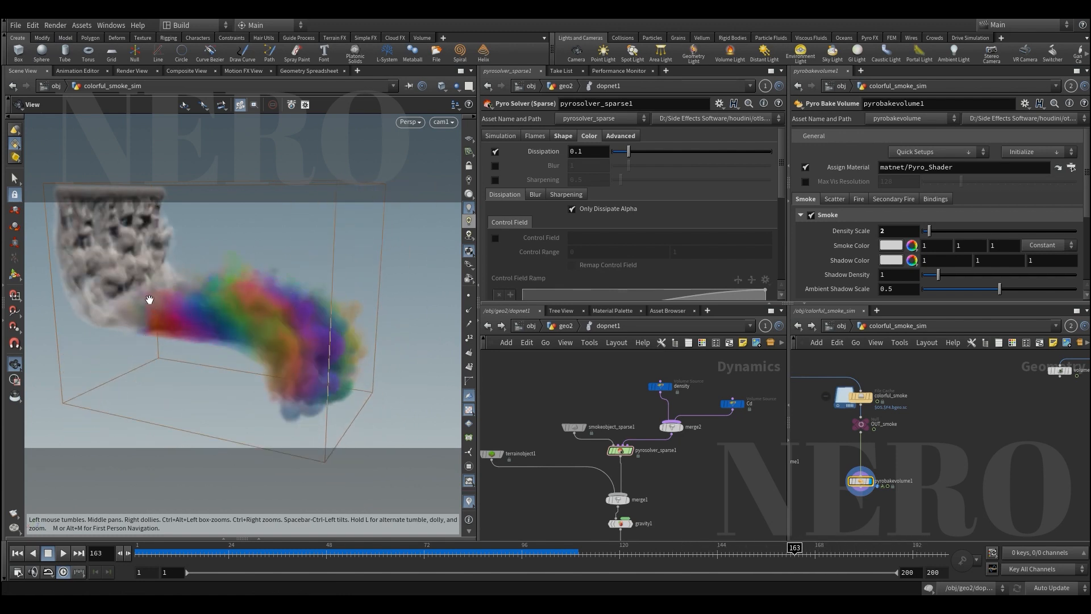
left_click_drag(705, 553, 703, 529)
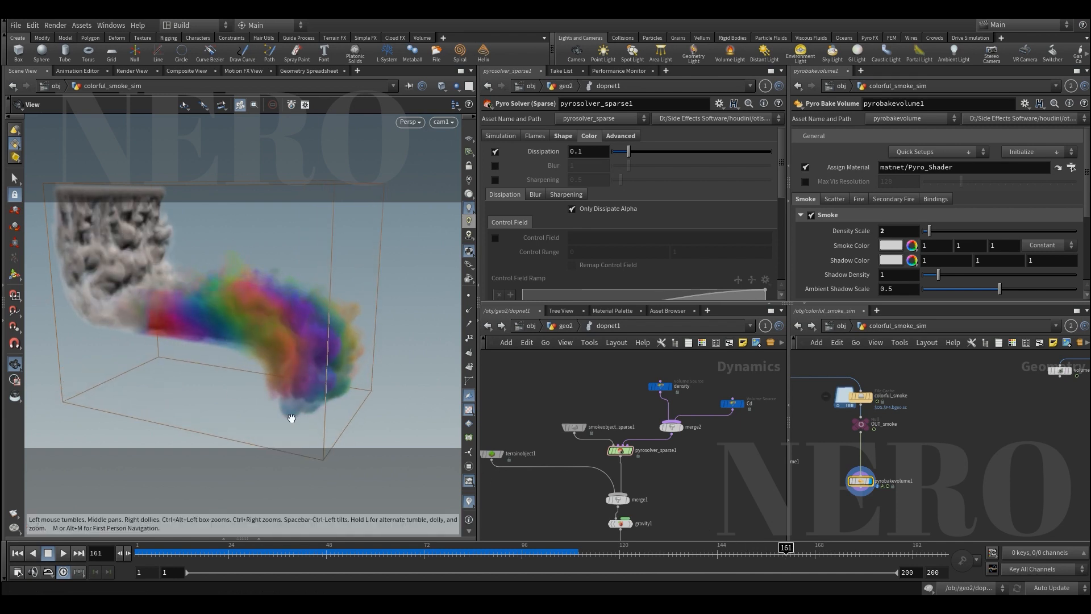
left_click_drag(661, 551, 982, 562)
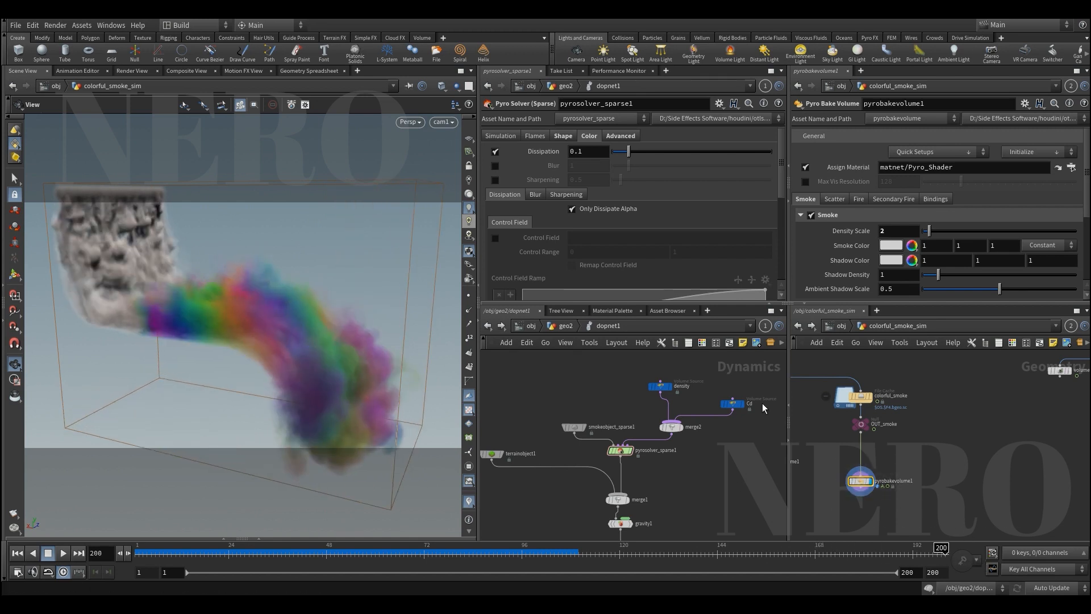
Open the geo1 object, move to frame 54 and select its dopnet1 network
left_click(532, 327)
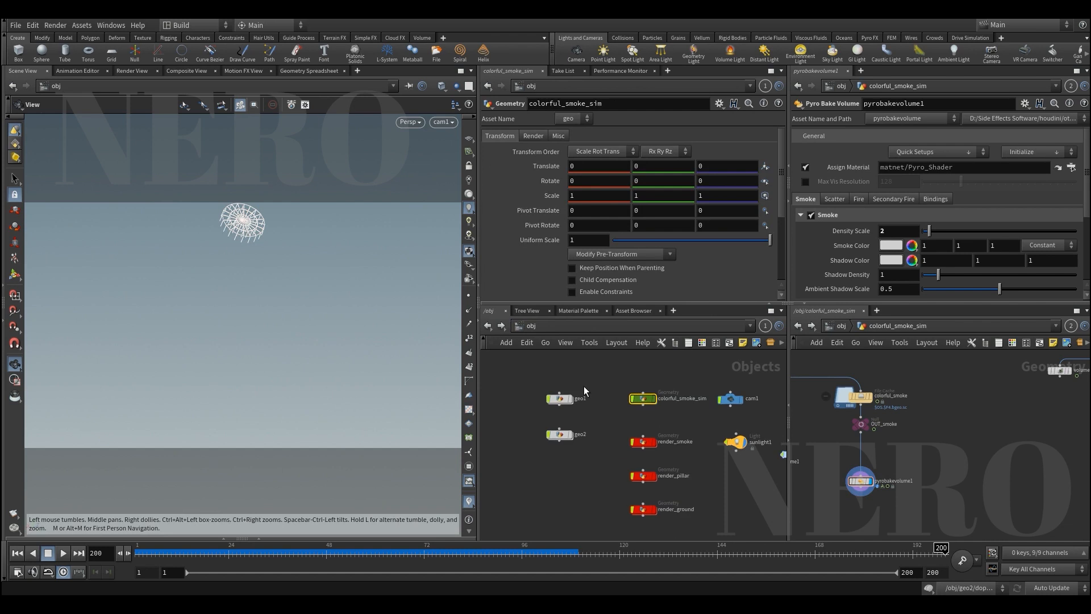
double_click(599, 407)
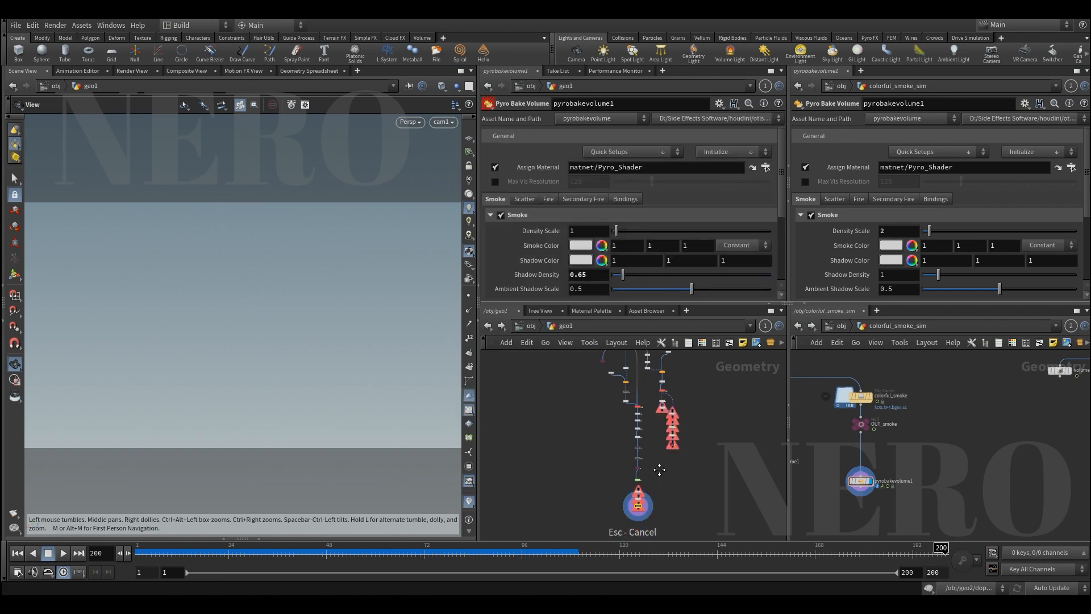
left_click(588, 412)
left_click_drag(228, 553, 350, 553)
scroll(571, 469, "down", 3)
middle_click_drag(538, 400, 585, 483)
scroll(585, 482, "up", 3)
left_click_drag(538, 428, 627, 448)
middle_click_drag(553, 504, 560, 449)
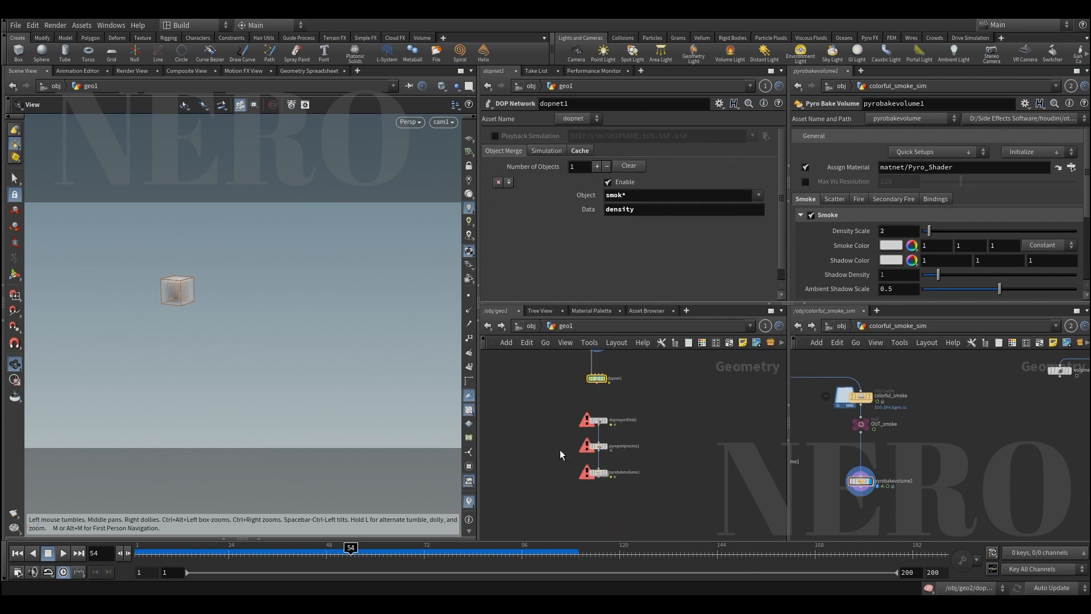
Display geo1's pyrobakevolume1 output, leave the camera view and scrub to frame 80 to inspect the circular colored smoke
left_click_drag(630, 496, 630, 496)
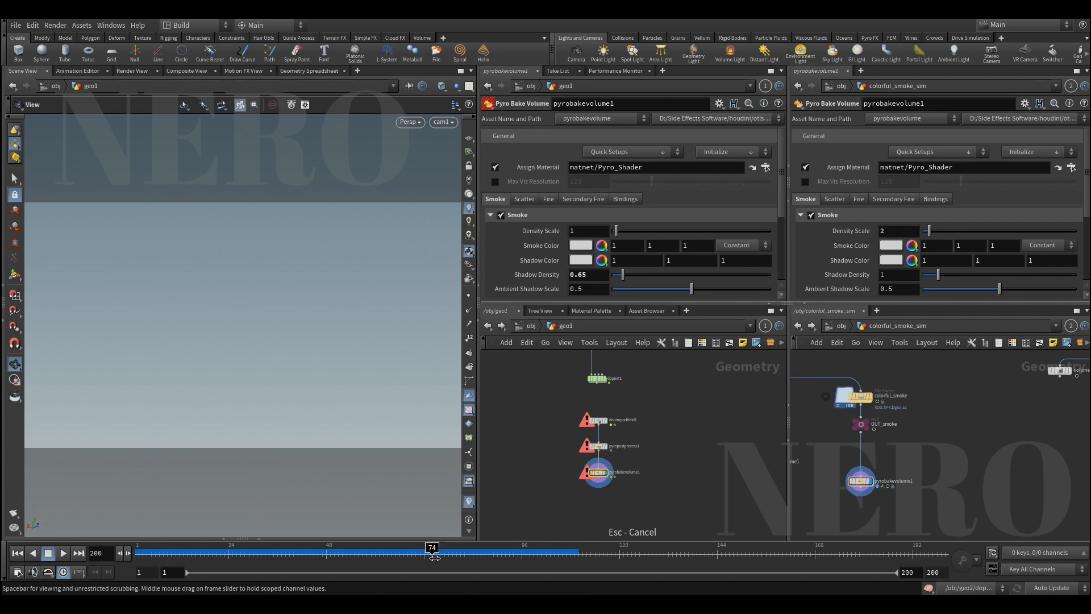
left_click_drag(434, 557, 530, 556)
left_click_drag(261, 353, 296, 348)
left_click_drag(275, 554, 488, 554)
left_click(468, 194)
left_click(468, 208)
left_click_drag(294, 550, 457, 554)
Trace geo1's network up to its source curve and display the circular path at the OUT_path null
scroll(556, 429, "down", 5)
scroll(582, 420, "up", 4)
middle_click_drag(540, 358, 554, 402)
scroll(554, 402, "up", 1)
middle_click_drag(599, 450, 613, 476)
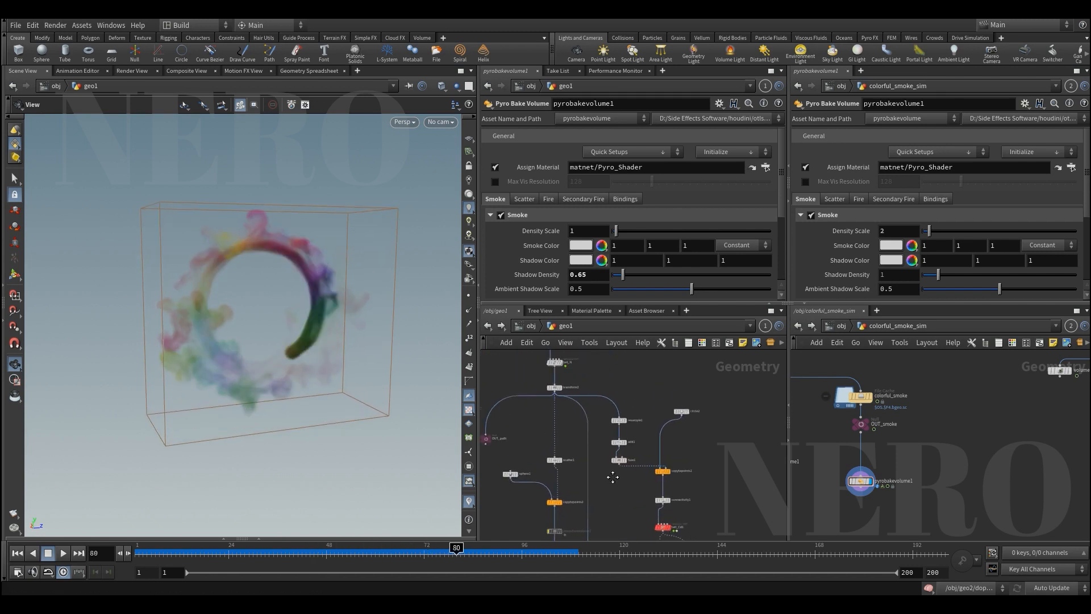
middle_click_drag(577, 358, 630, 458)
scroll(569, 401, "up", 3)
left_click_drag(558, 429, 668, 483)
key("r")
middle_click_drag(684, 518, 650, 392)
middle_click_drag(570, 441, 611, 418)
left_click_drag(577, 435, 532, 459)
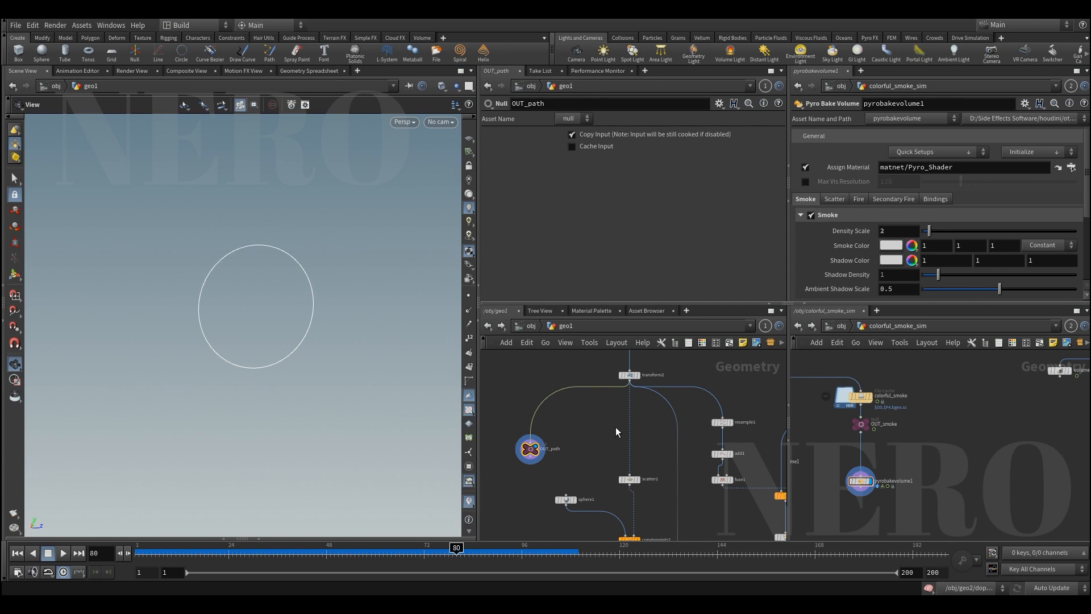
Display the outputs of transform2 and copytopoints2 in turn, then scrub to frame 77 to check the sphere
middle_click_drag(616, 427, 596, 431)
left_click_drag(565, 365, 636, 471)
key("r")
middle_click_drag(635, 471, 612, 408)
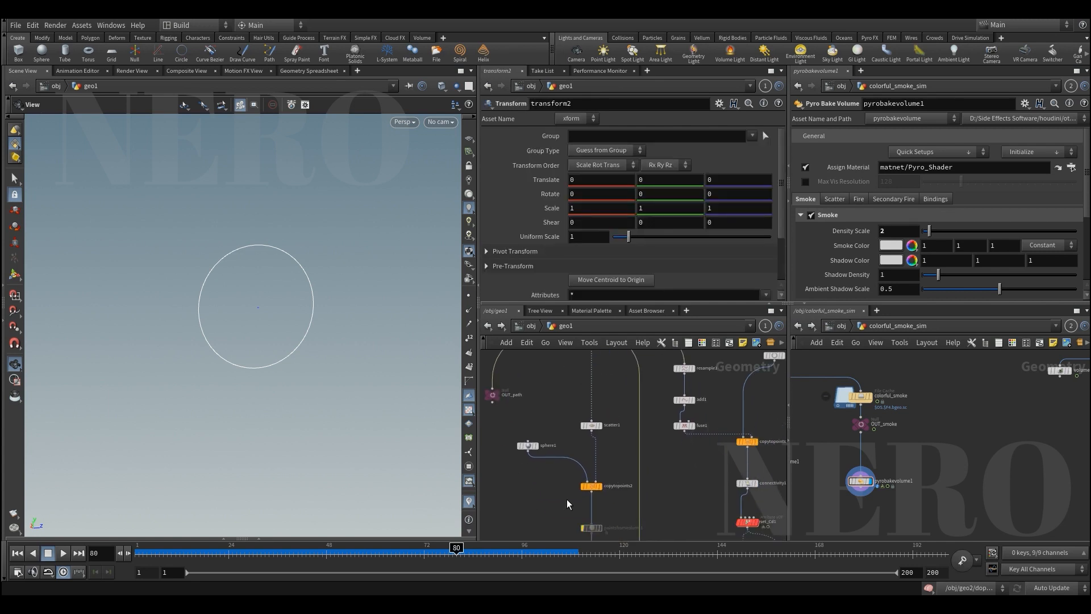
left_click(591, 486)
key("r")
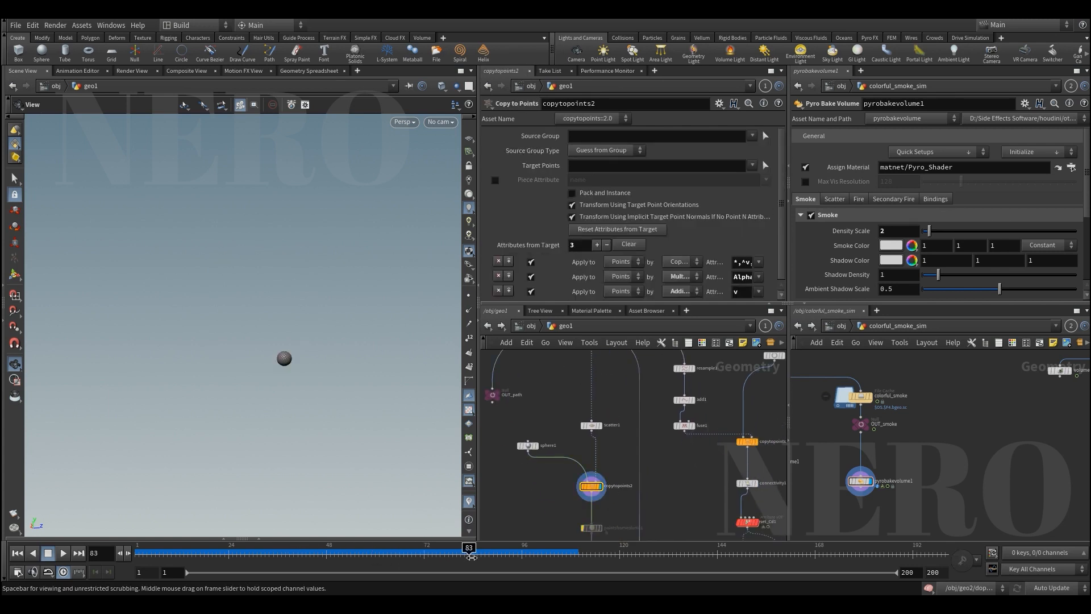
left_click_drag(352, 556, 444, 554)
Show transform2's circle as a template alongside the copied sphere and scrub to frame 70
scroll(562, 455, "down", 3)
middle_click_drag(563, 457, 567, 511)
left_click_drag(568, 408, 594, 432)
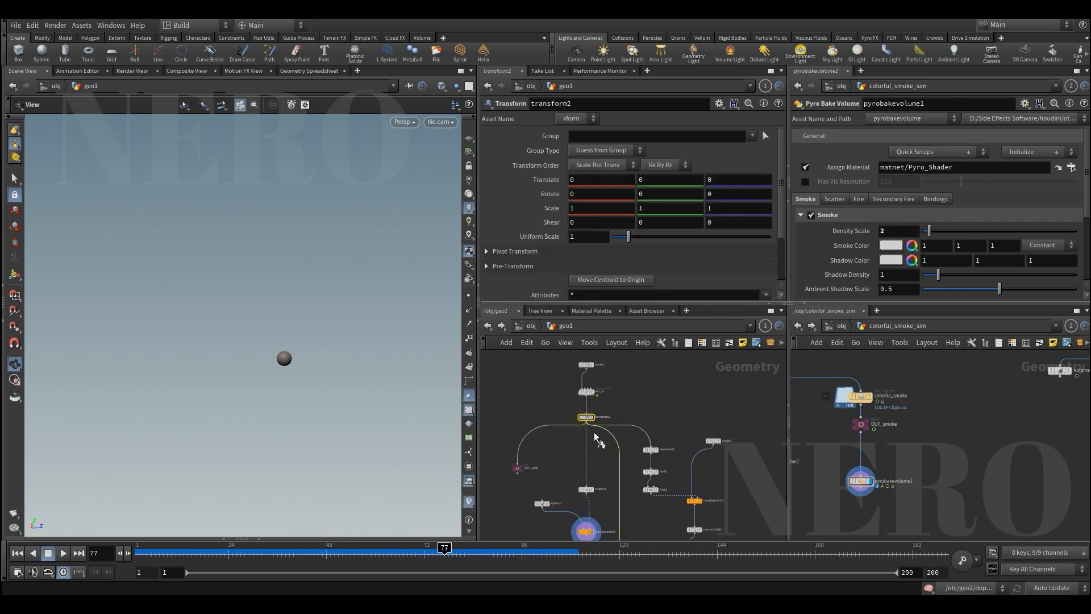
key("e")
middle_click_drag(545, 493, 539, 440)
left_click_drag(383, 552, 415, 552)
middle_click_drag(517, 524, 533, 411)
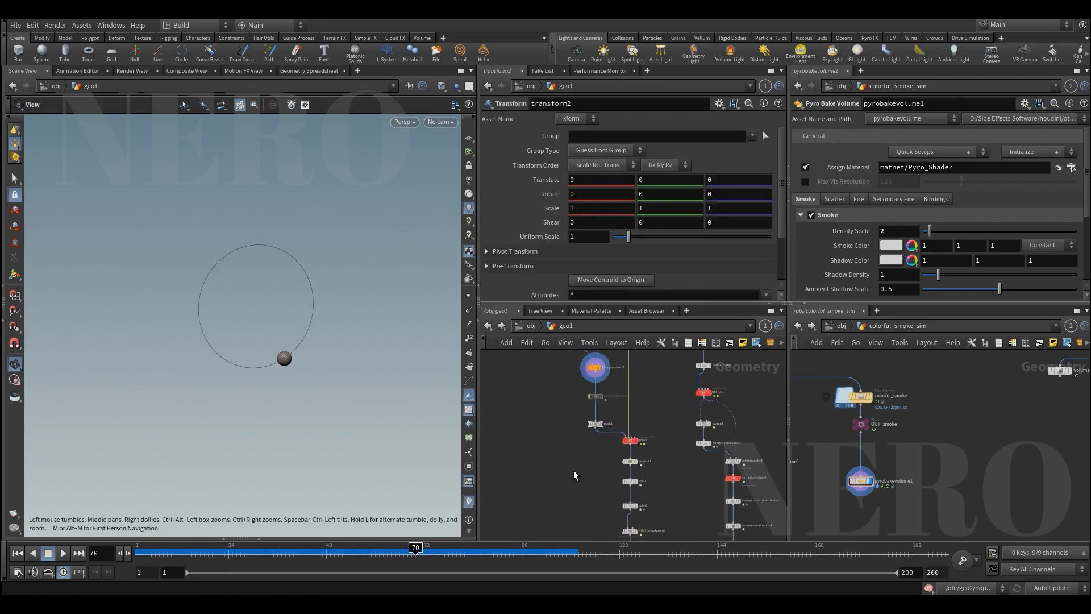
Display the move VOP's output, scrub to frame 74 to examine the sphere's path motion, then display trail1
middle_click_drag(574, 470, 539, 427)
left_click(593, 395)
left_click_drag(307, 552, 432, 555)
scroll(561, 445, "up", 2)
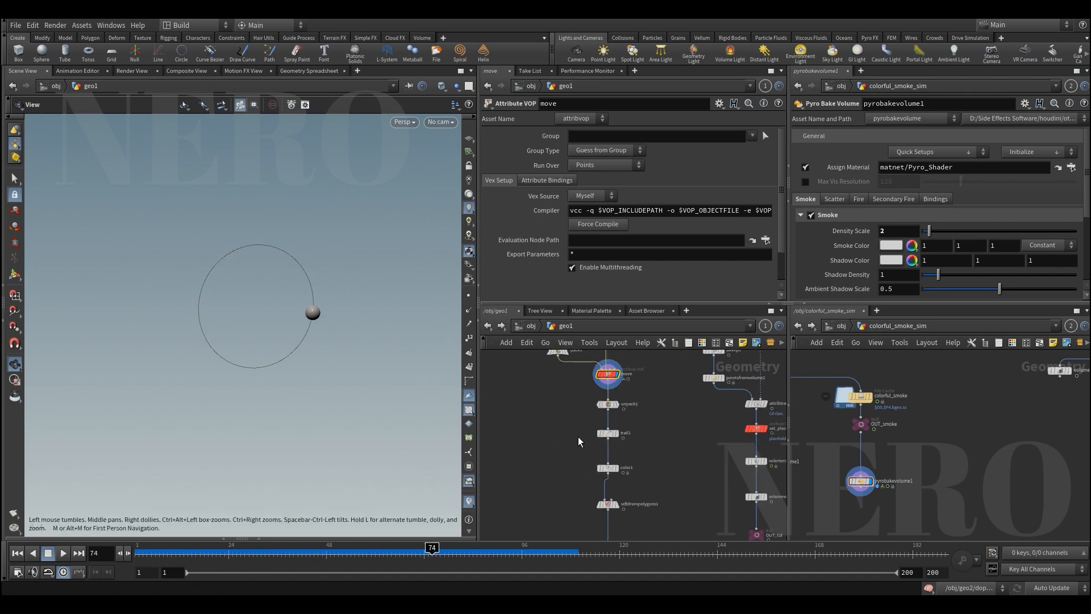
middle_click_drag(584, 465, 562, 410)
left_click(584, 379)
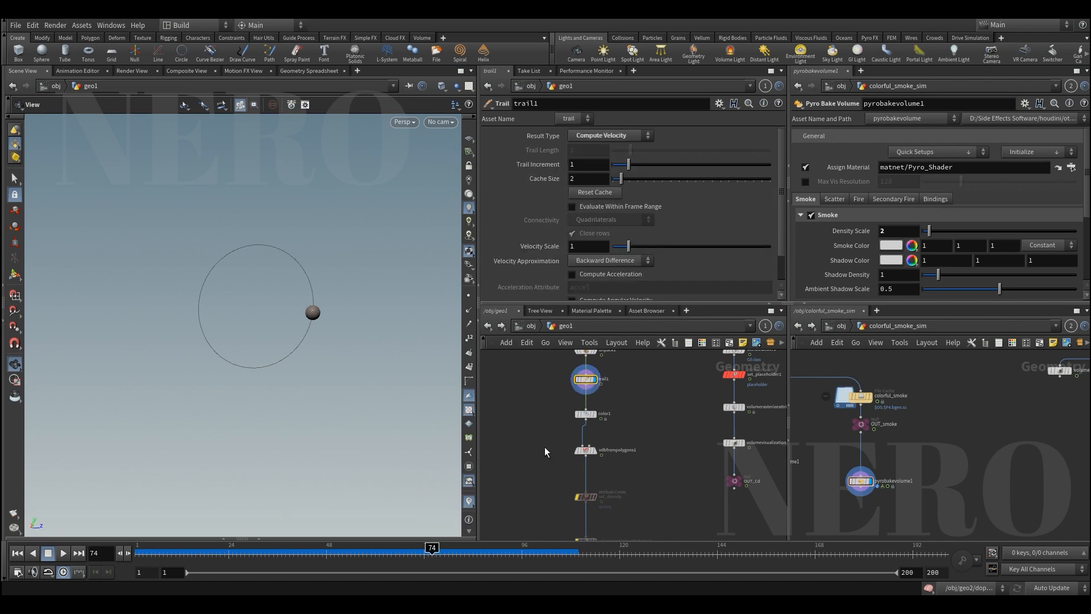
Display the outputs of vdbfrompolygons1 and the OUT_source null in turn, then scrub to frame 55 to examine the moving source volume
left_click(582, 451)
key("r")
left_click_drag(341, 554, 432, 555)
middle_click_drag(533, 496, 595, 411)
scroll(589, 453, "down", 2)
middle_click_drag(593, 477, 589, 463)
left_click_drag(588, 462, 645, 486)
key("r")
left_click_drag(245, 553, 407, 547)
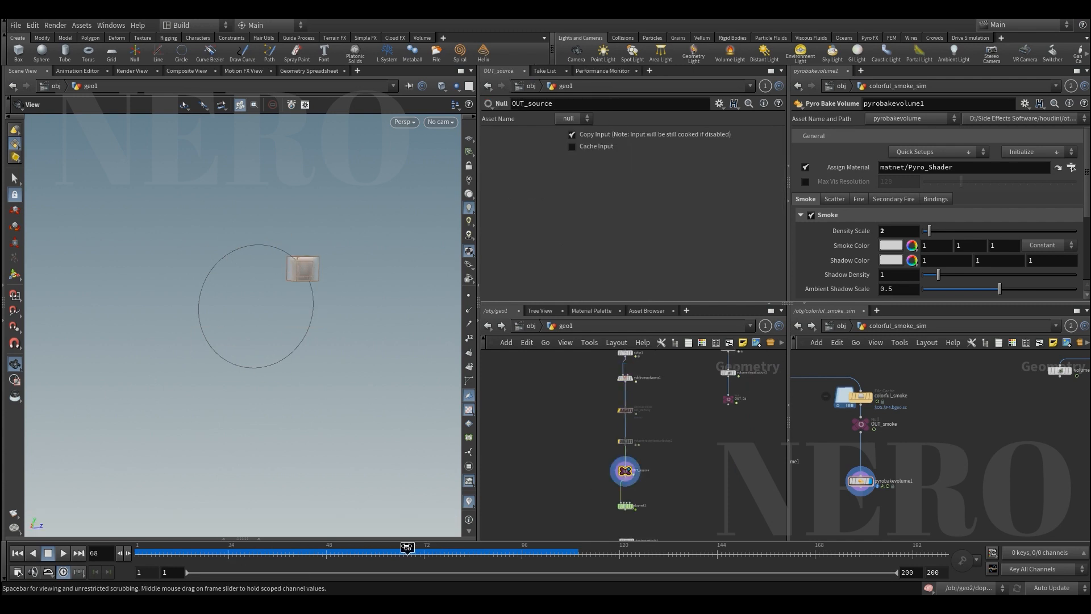
left_click_drag(407, 548, 354, 548)
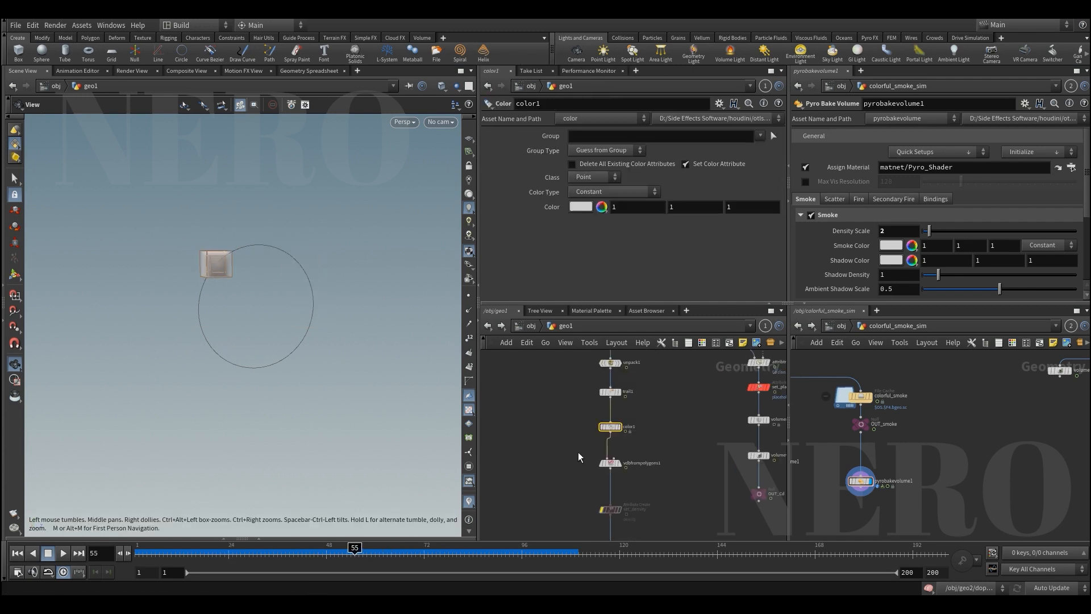
Display the outputs of resample1 and copytopoints1 in turn to examine how rings are placed around the circular path
middle_click_drag(698, 391, 633, 485)
scroll(634, 485, "down", 2)
middle_click_drag(604, 398, 604, 470)
scroll(597, 453, "up", 1)
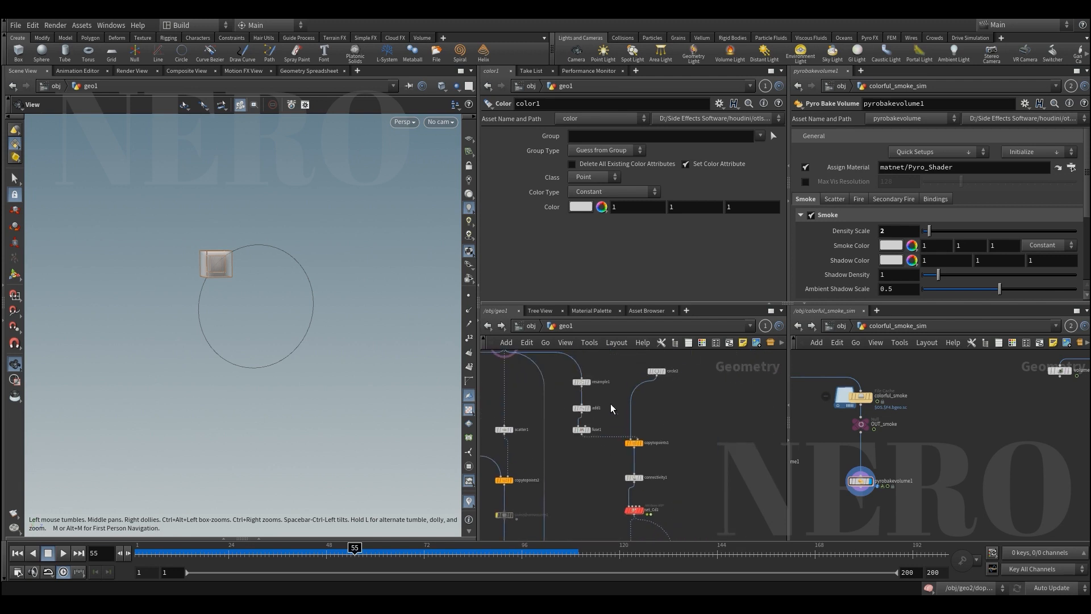
scroll(611, 404, "up", 1)
left_click(573, 378)
left_click(584, 378)
middle_click_drag(599, 401, 601, 380)
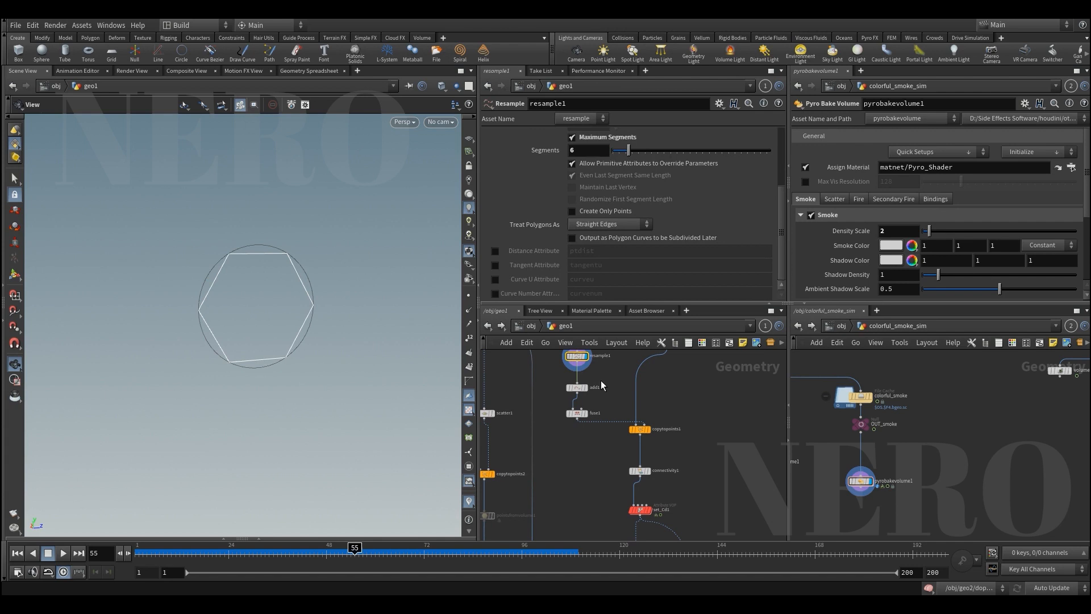
middle_click_drag(599, 450, 593, 439)
left_click(631, 418)
left_click(642, 418)
middle_click_drag(591, 478, 585, 403)
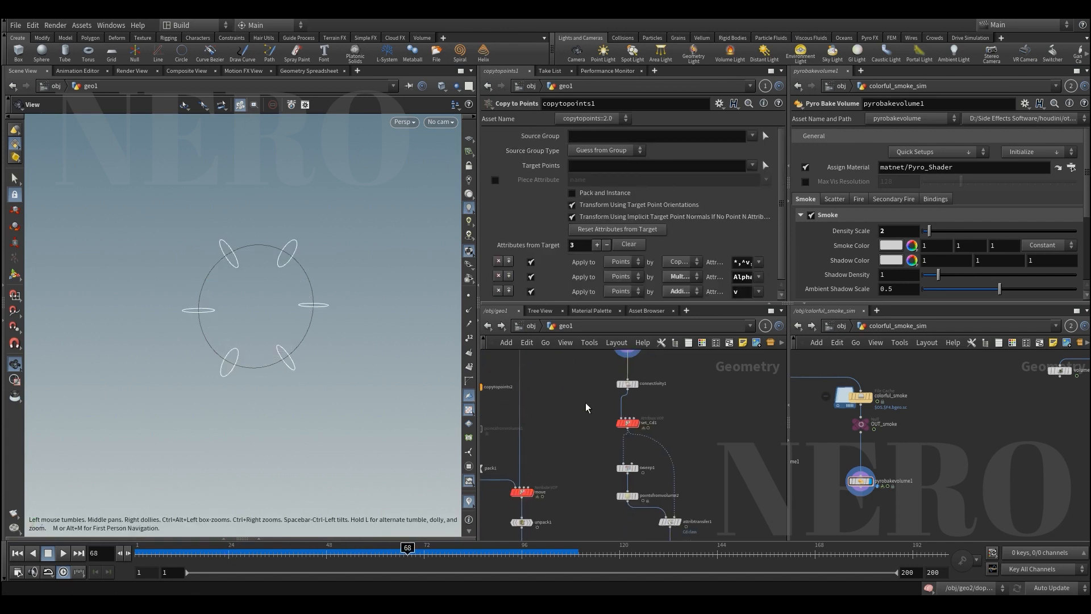
Check connectivity1's settings, then display volumevisualization1 and scrub to frame 64 to examine the colored pillars
left_click(628, 385)
middle_click_drag(601, 510, 589, 399)
middle_click_drag(626, 482, 614, 422)
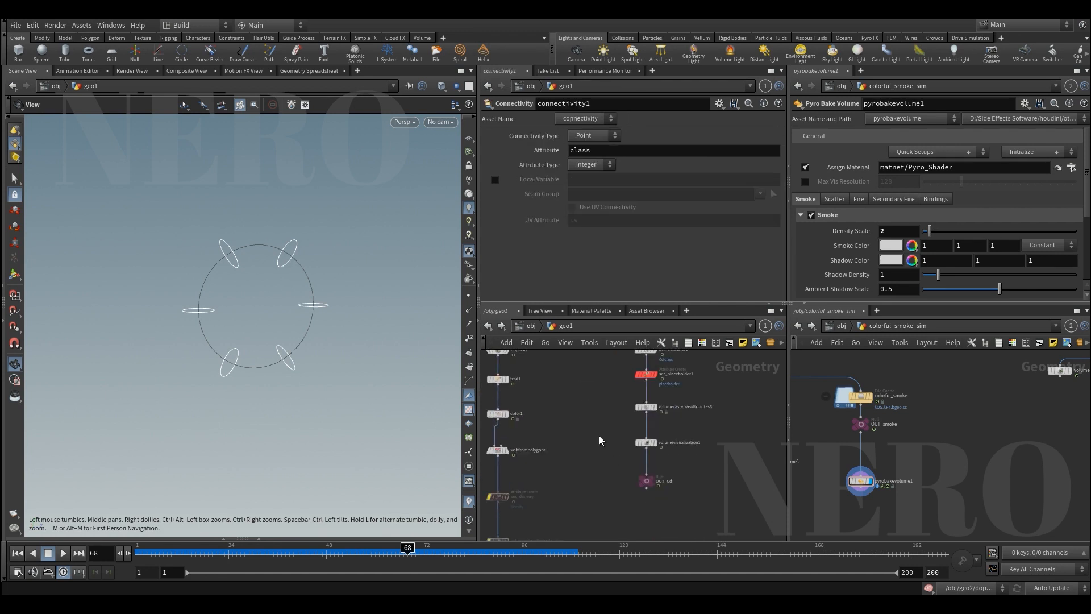
left_click(654, 442)
left_click_drag(229, 559, 201, 560)
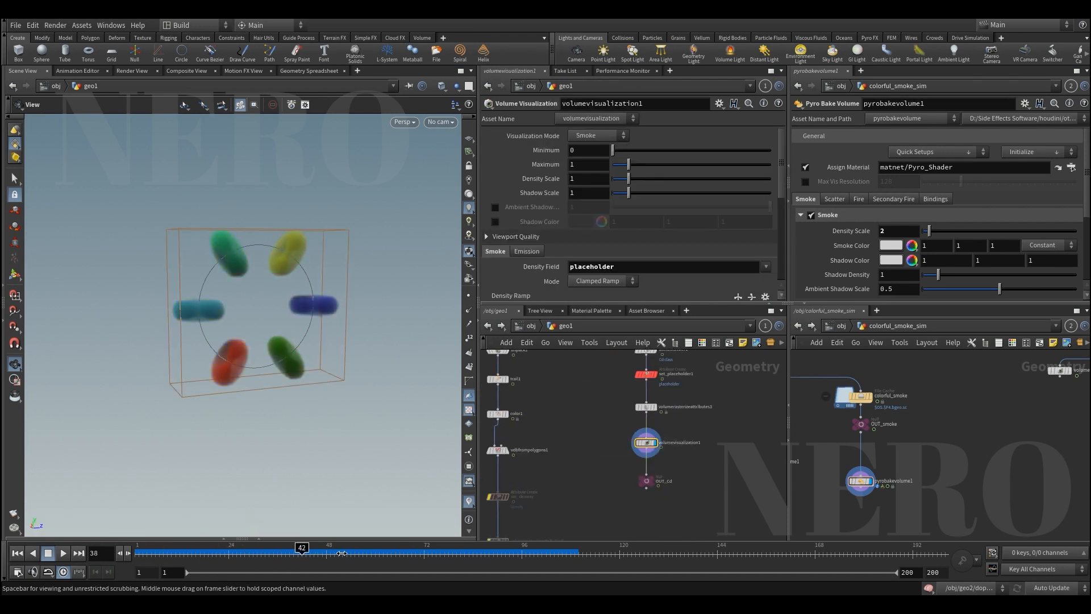
Display vdbfrompolygons1's source volume, overlay volumevisualization1's pillars, and scrub to frame 86 to compare their positions
middle_click_drag(522, 469, 568, 440)
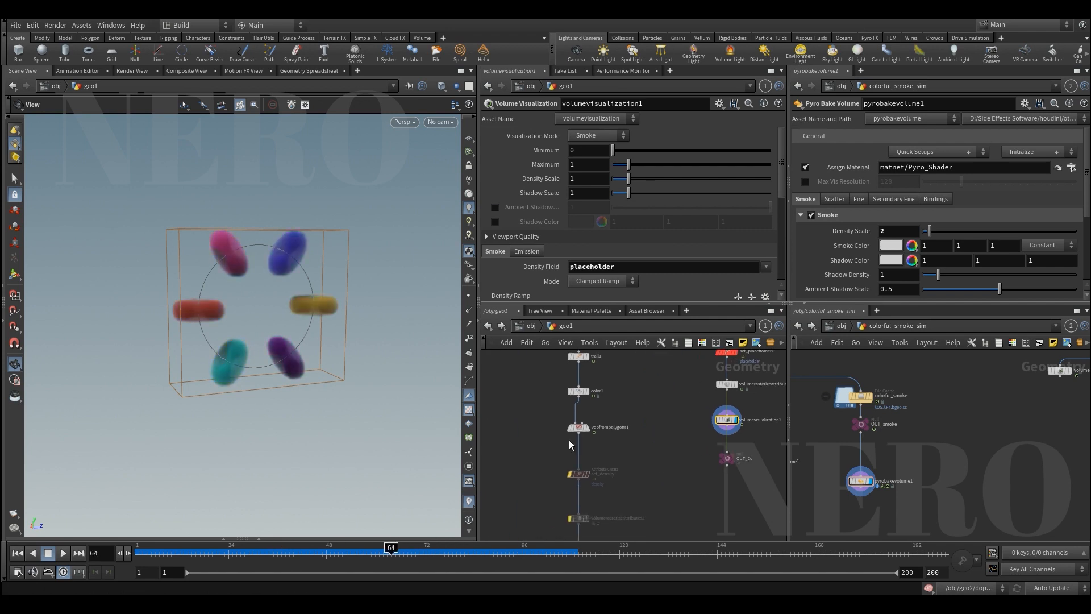
left_click(585, 427)
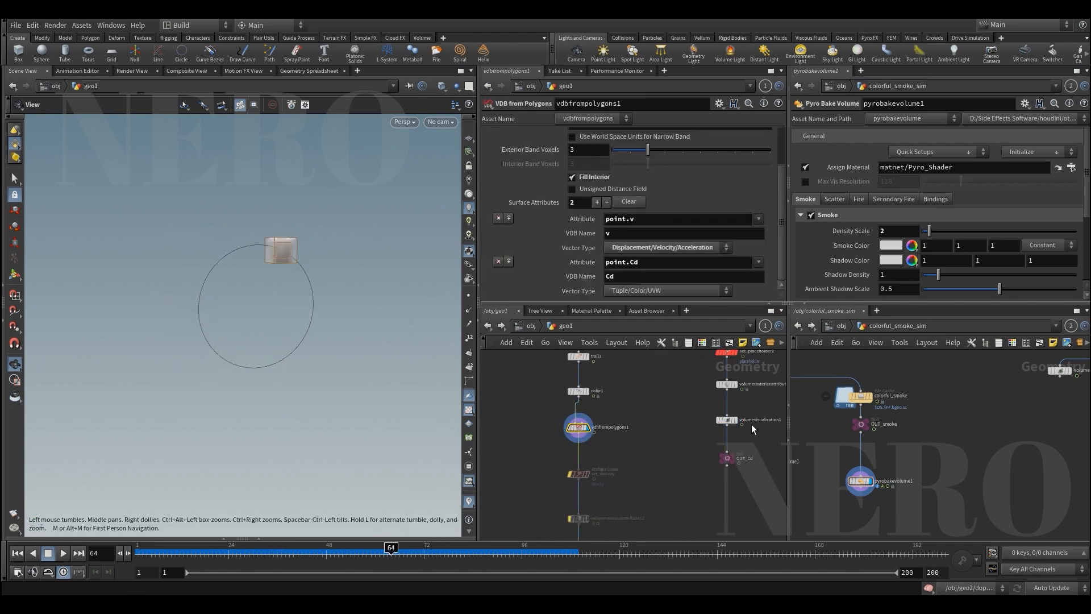
left_click(728, 420)
left_click_drag(175, 553, 495, 546)
scroll(638, 502, "down", 2)
middle_click_drag(638, 502, 650, 394)
middle_click_drag(563, 499, 567, 469)
scroll(568, 468, "down", 2)
middle_click_drag(644, 420, 642, 477)
scroll(665, 417, "up", 2)
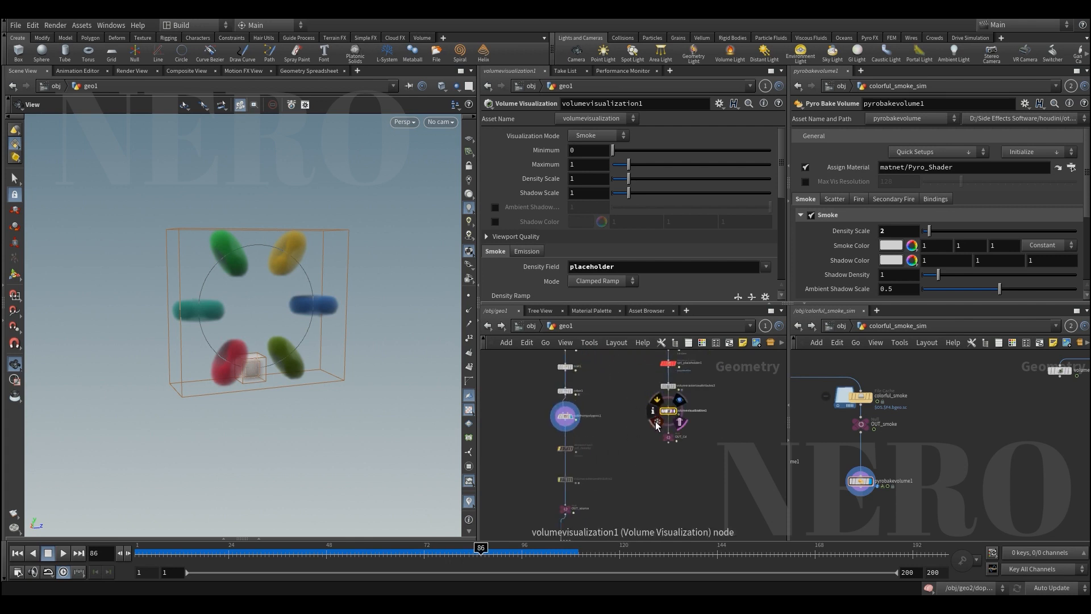
Turn off the volumevisualization1 overlay, display a node further down geo1's network, and scrub the timeline to examine its output
left_click(680, 413)
scroll(632, 434, "down", 3)
middle_click_drag(632, 433, 640, 375)
scroll(591, 511, "up", 2)
left_click(607, 470)
left_click_drag(405, 555, 471, 562)
mouse_move(273, 324)
left_mouse_down()
mouse_move(294, 335)
mouse_move(273, 327)
left_mouse_up()
left_click_drag(254, 555, 407, 556)
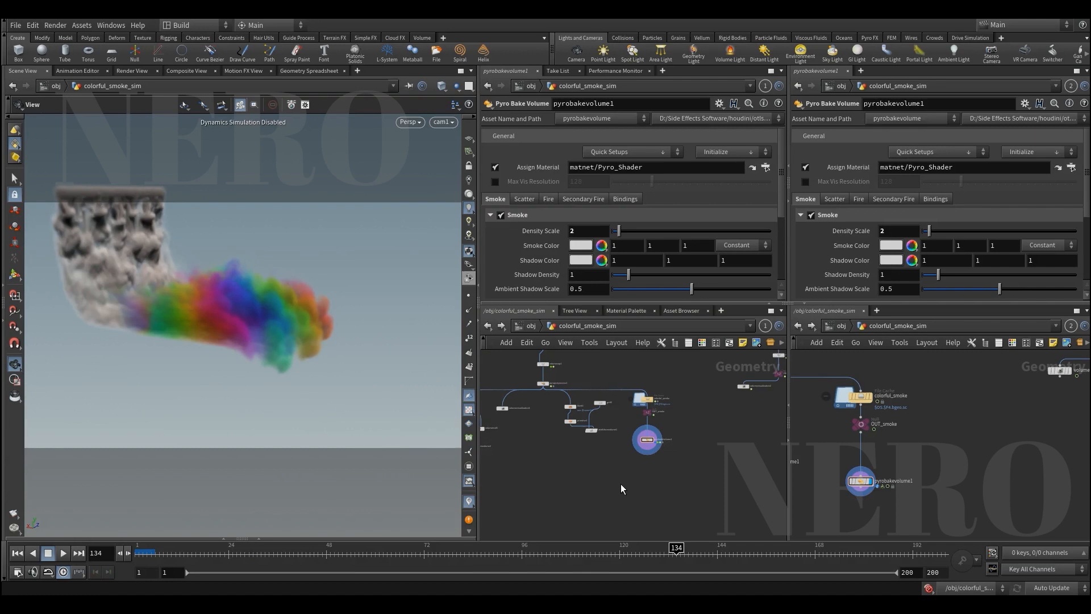
Scrub the colorful_smoke_sim result to frame 169, then open its dopnet1 network to inspect the volume sources
left_click_drag(792, 551, 819, 551)
middle_click_drag(565, 478, 646, 496)
scroll(646, 496, "down", 4)
scroll(643, 436, "up", 4)
scroll(640, 435, "up", 2)
middle_click_drag(651, 386, 663, 441)
scroll(665, 442, "up", 4)
double_click(648, 470)
scroll(687, 462, "up", 2)
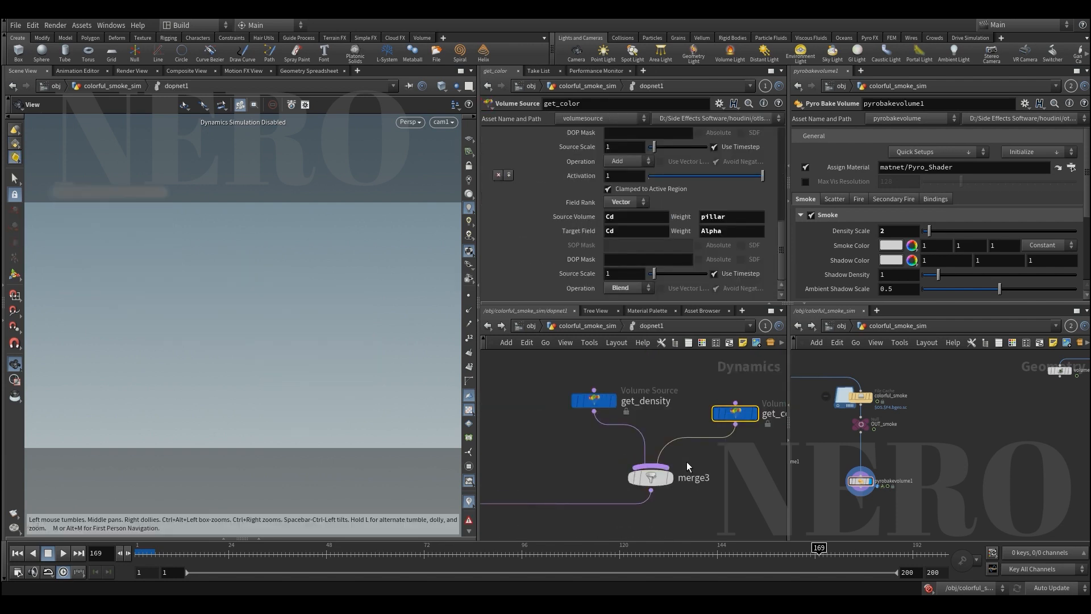
Review the Operation choices for get_color's Cd source and leave it on Blend
middle_click_drag(737, 457, 688, 493)
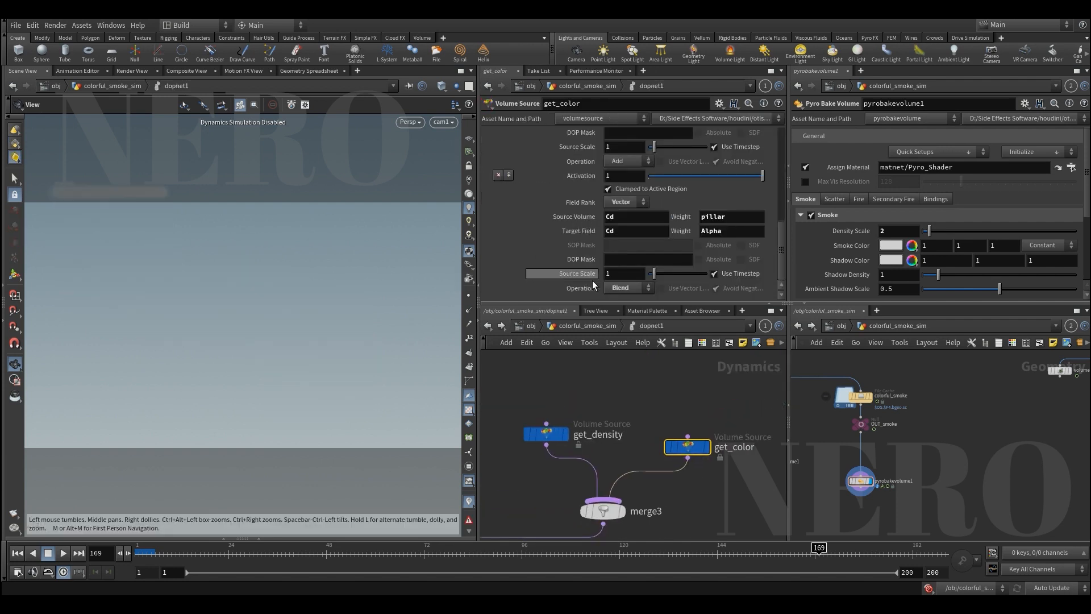
left_click(622, 288)
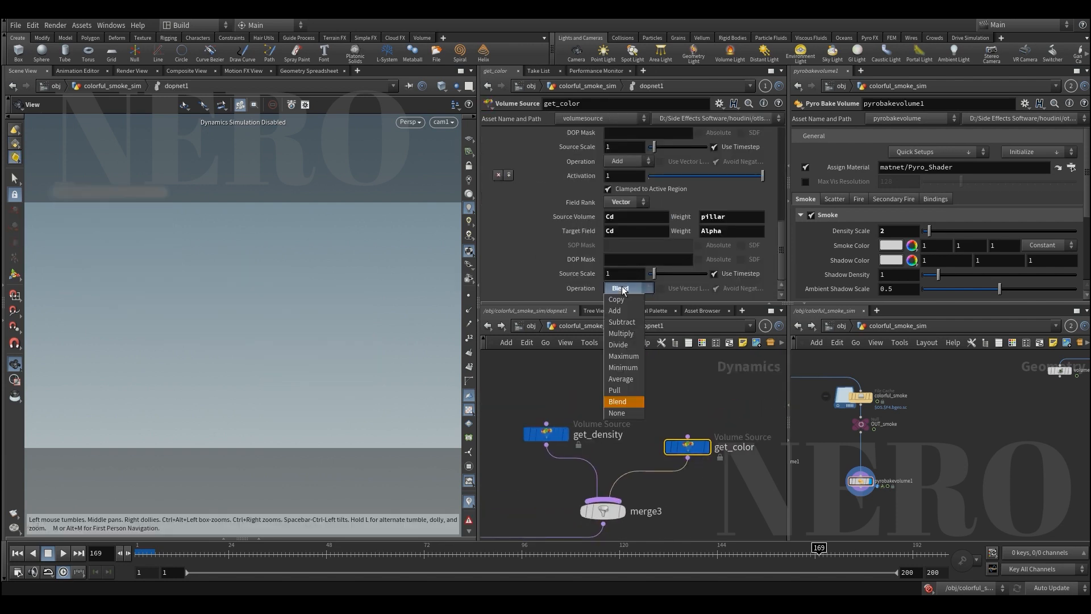
left_click(624, 290)
Inspect get_density's Cd source operation, including its source and target weight fields
left_click(546, 435)
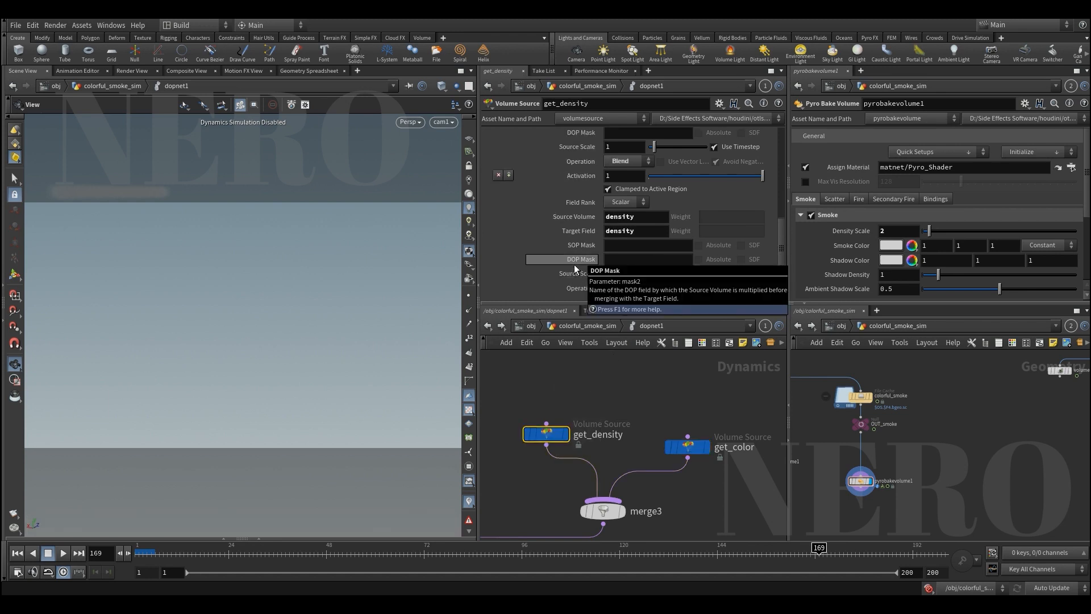
scroll(570, 262, "up", 5)
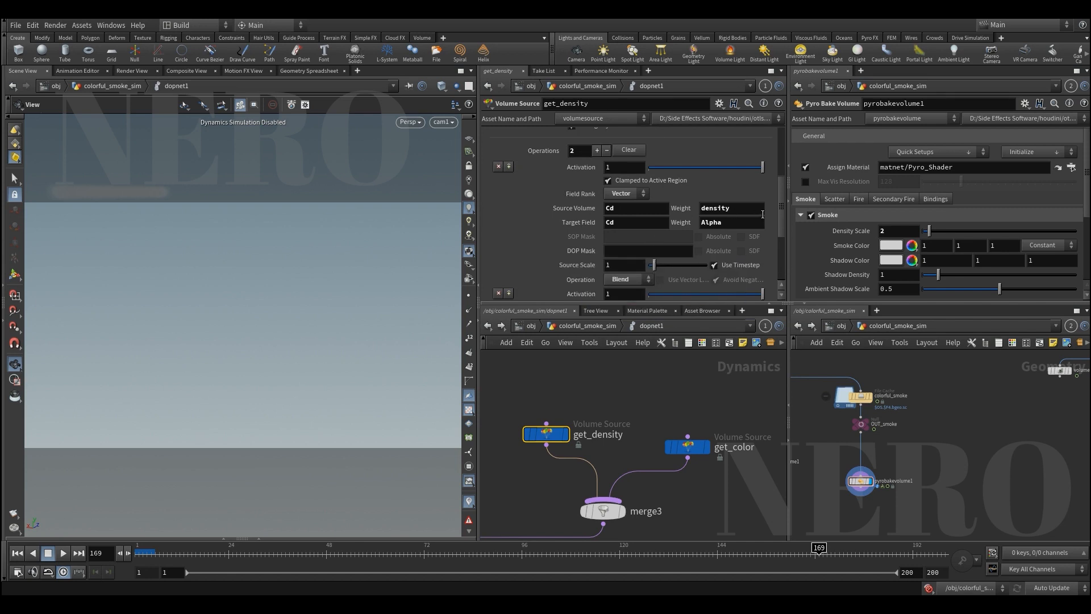
left_click(754, 210)
left_click(737, 222)
middle_click(538, 441)
Inspect get_color's pillar source and the weight fields of its Cd source operation
left_click_drag(656, 387, 703, 462)
scroll(566, 261, "down", 4)
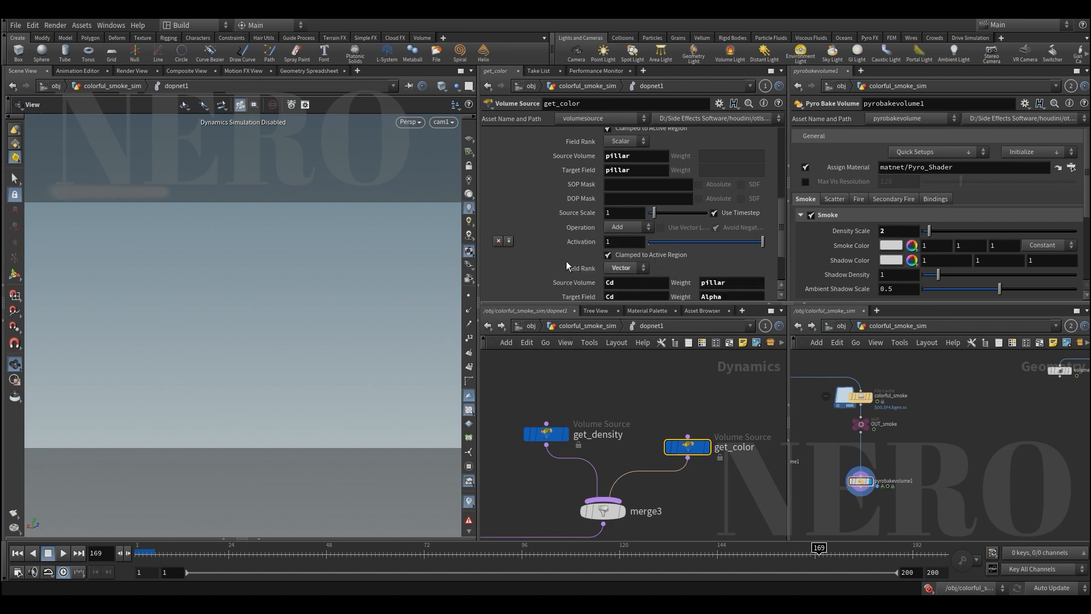
scroll(566, 261, "down", 3)
double_click(750, 241)
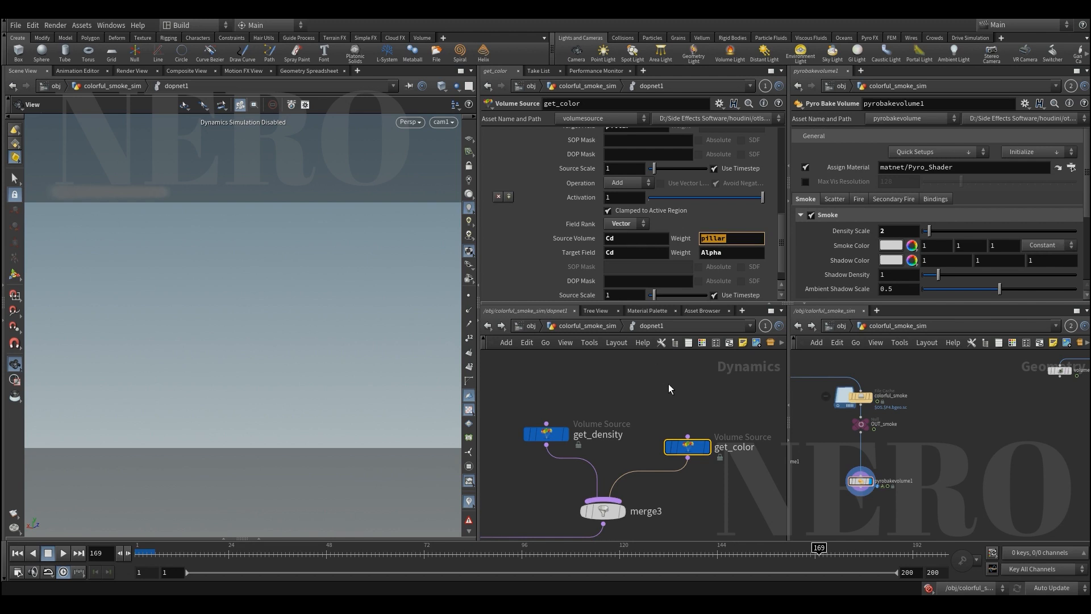
left_click(670, 388)
Compare the first source operations of get_density and get_color
left_click(546, 434)
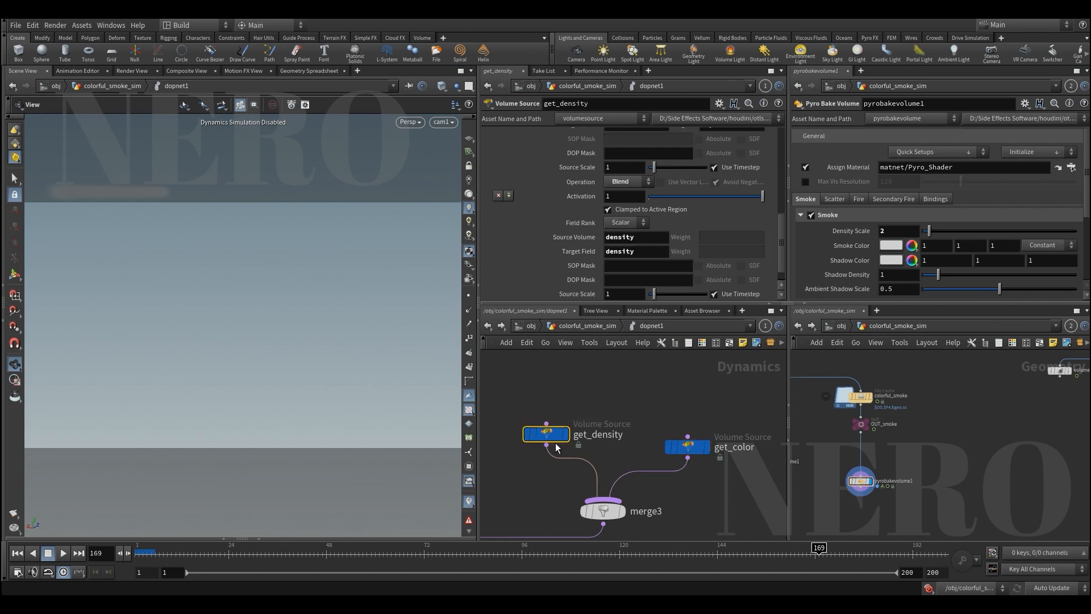
scroll(552, 267, "up", 8)
scroll(551, 269, "up", 1)
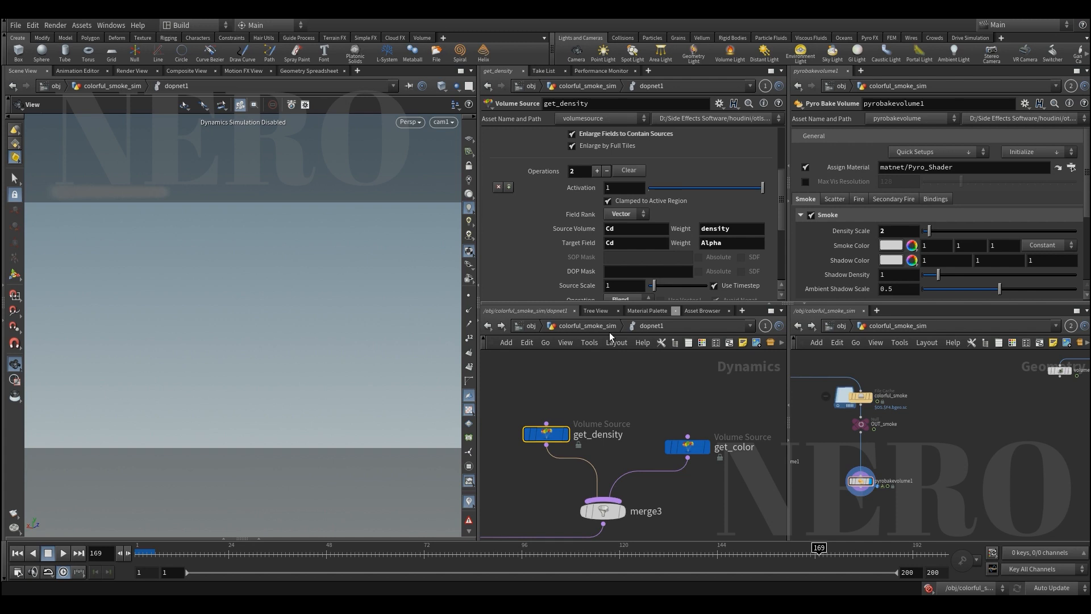
left_click(682, 445)
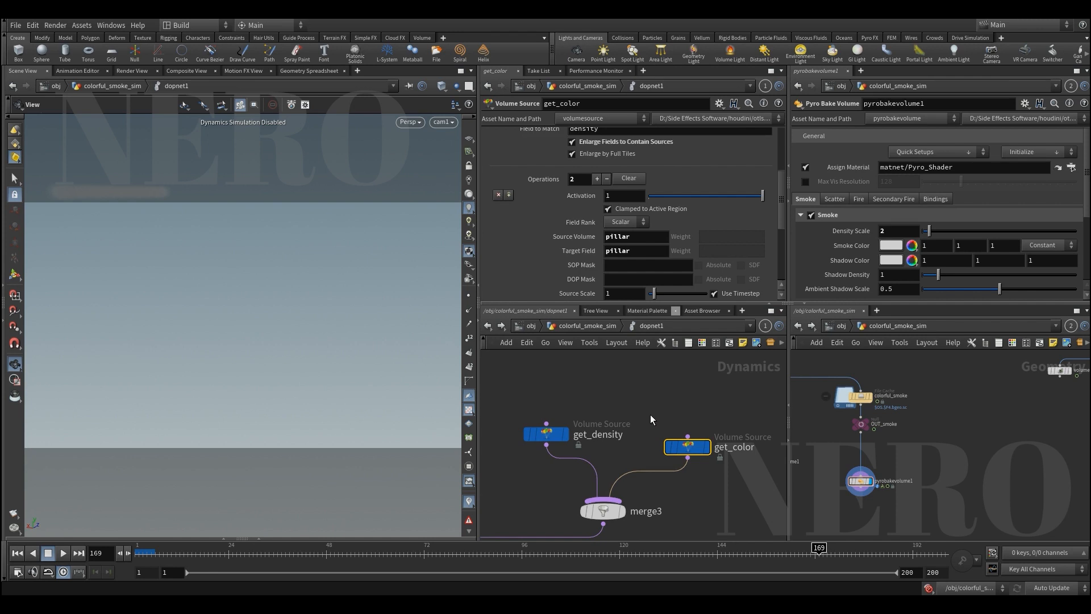
Return from dopnet1 to the colorful_smoke_sim network and survey its full node layout
left_click(488, 327)
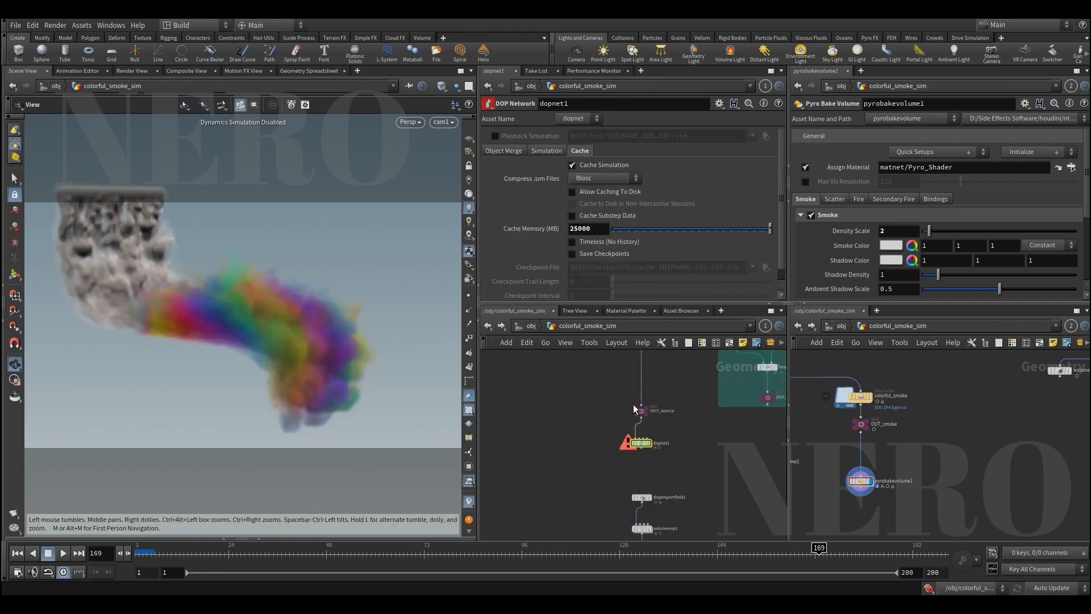
middle_click_drag(710, 458, 660, 441)
scroll(660, 440, "down", 3)
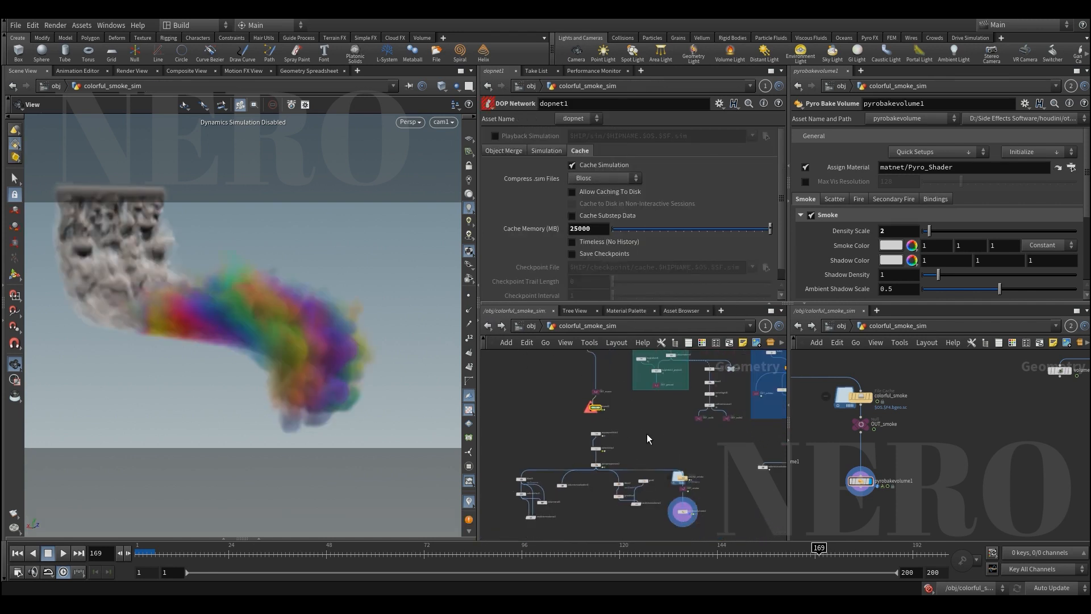